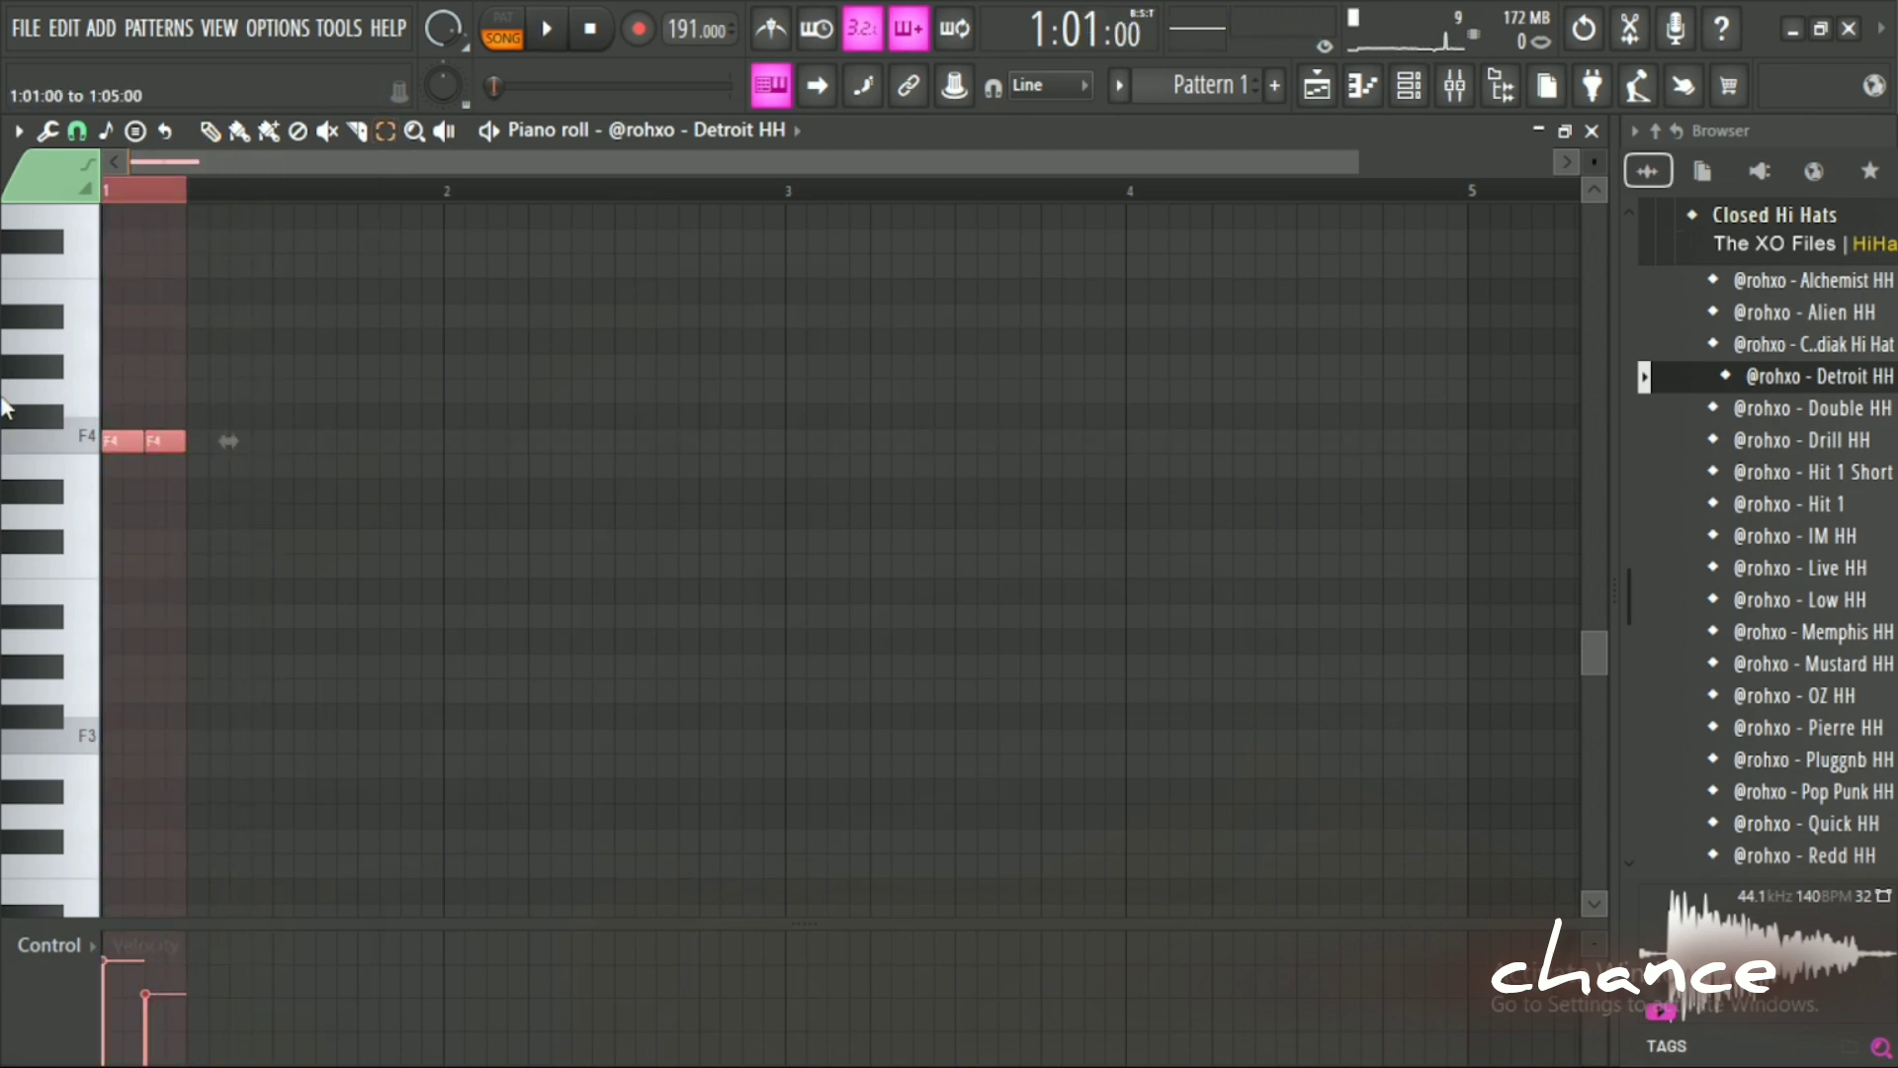
# Duplicate the two selected F4 Detroit HH notes repeatedly to fill the pattern with hi-hats.
pyautogui.hotkey('ctrl', 'b')
pyautogui.hotkey('ctrl', 'b')
pyautogui.hotkey('ctrl', 'b')
pyautogui.hotkey('ctrl', 'b')
pyautogui.hotkey('ctrl', 'b')
pyautogui.hotkey('ctrl', 'b')
pyautogui.hotkey('ctrl', 'b')
pyautogui.hotkey('ctrl', 'b')
pyautogui.hotkey('ctrl', 'b')
pyautogui.hotkey('ctrl', 'b')
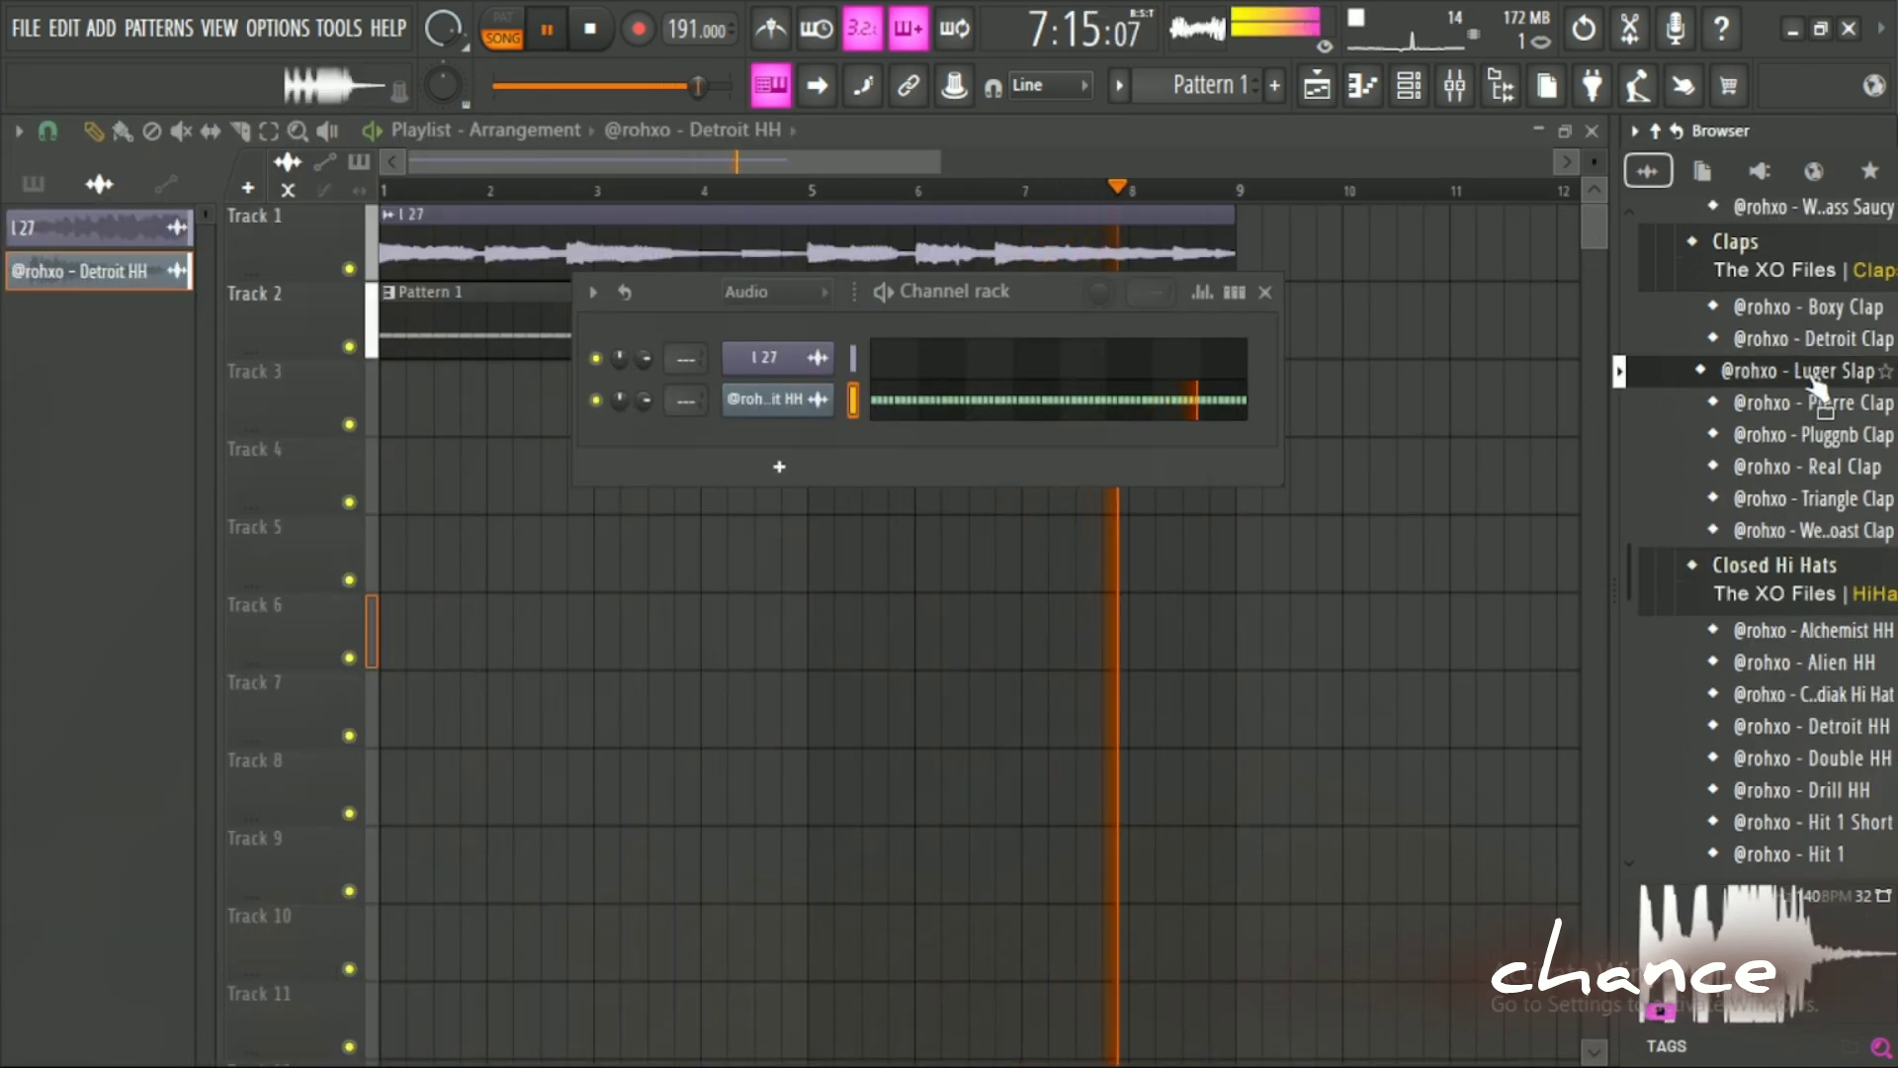
# Add the Luger Slap sample as a channel and place D5 claps on beat three of bars 1 to 4 at 91% velocity.
pyautogui.moveTo(1809, 373); pyautogui.dragTo(902, 412)
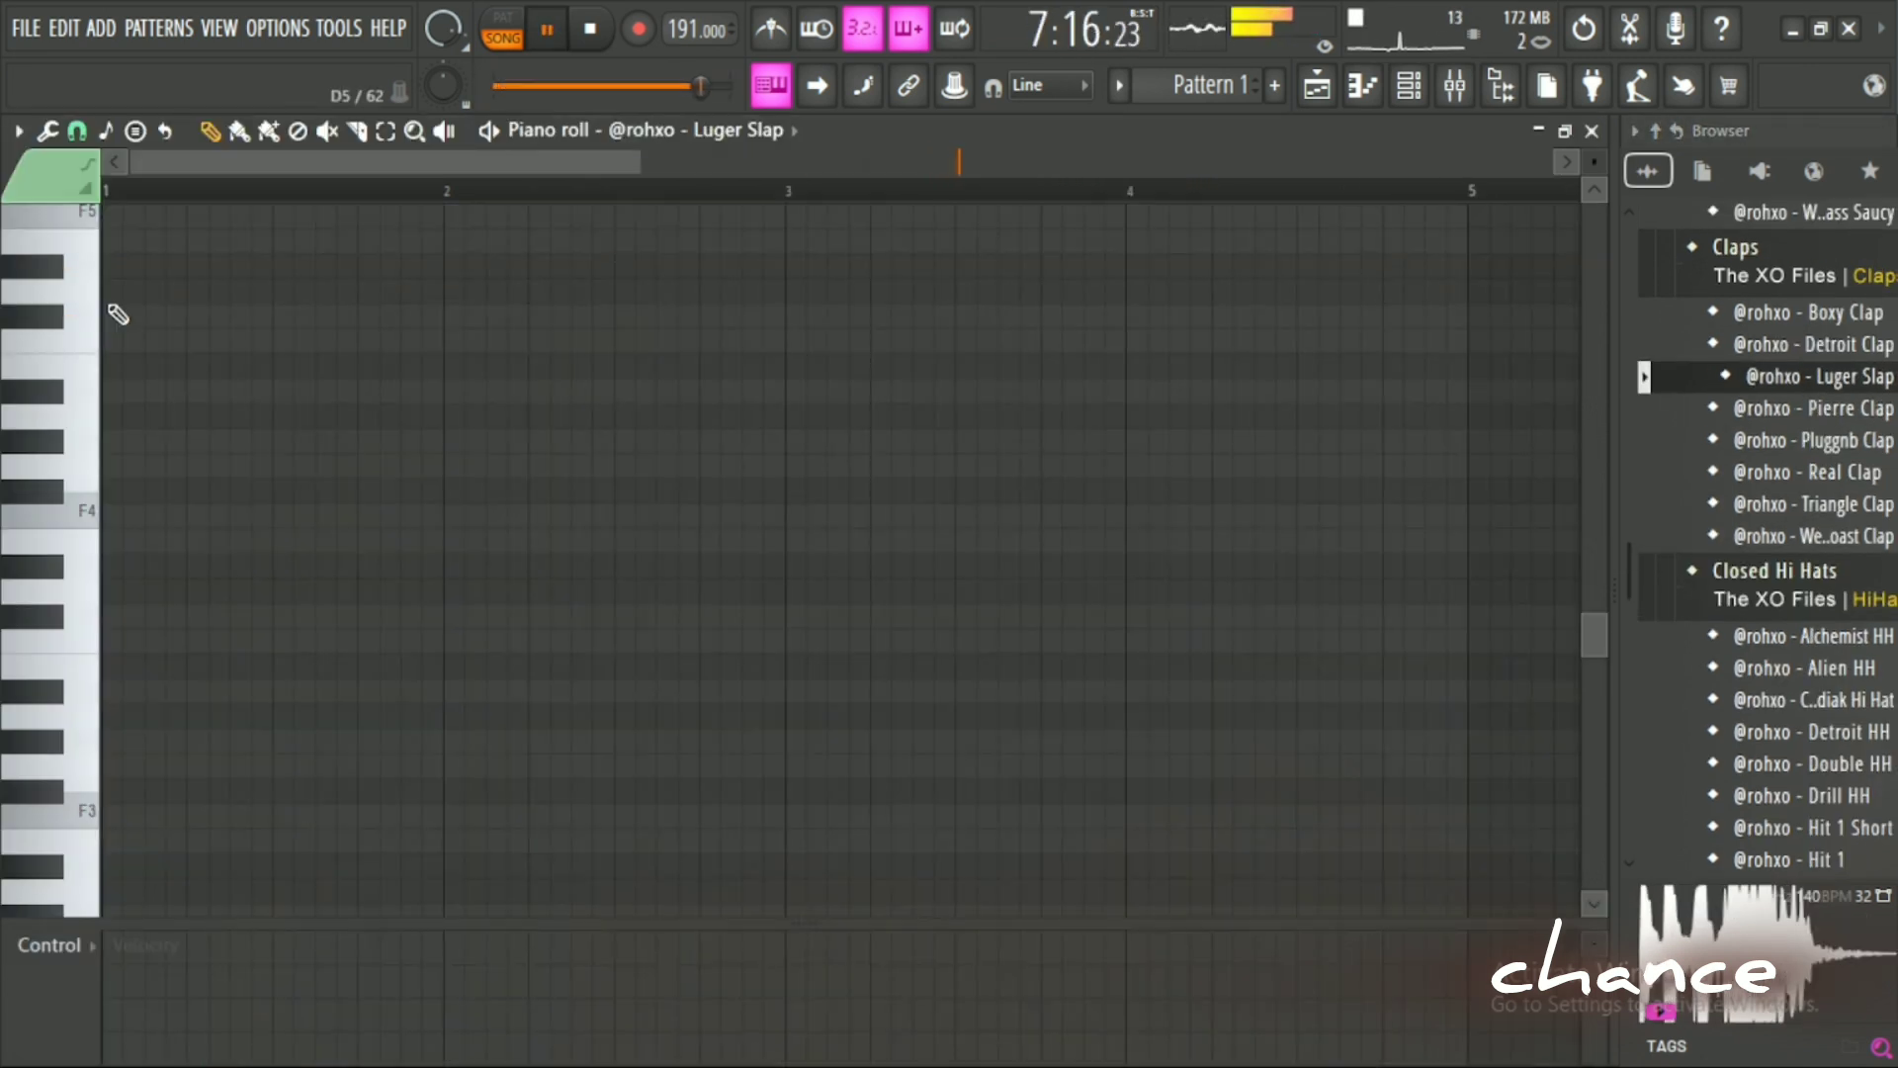
pyautogui.moveTo(281, 302); pyautogui.dragTo(302, 302)
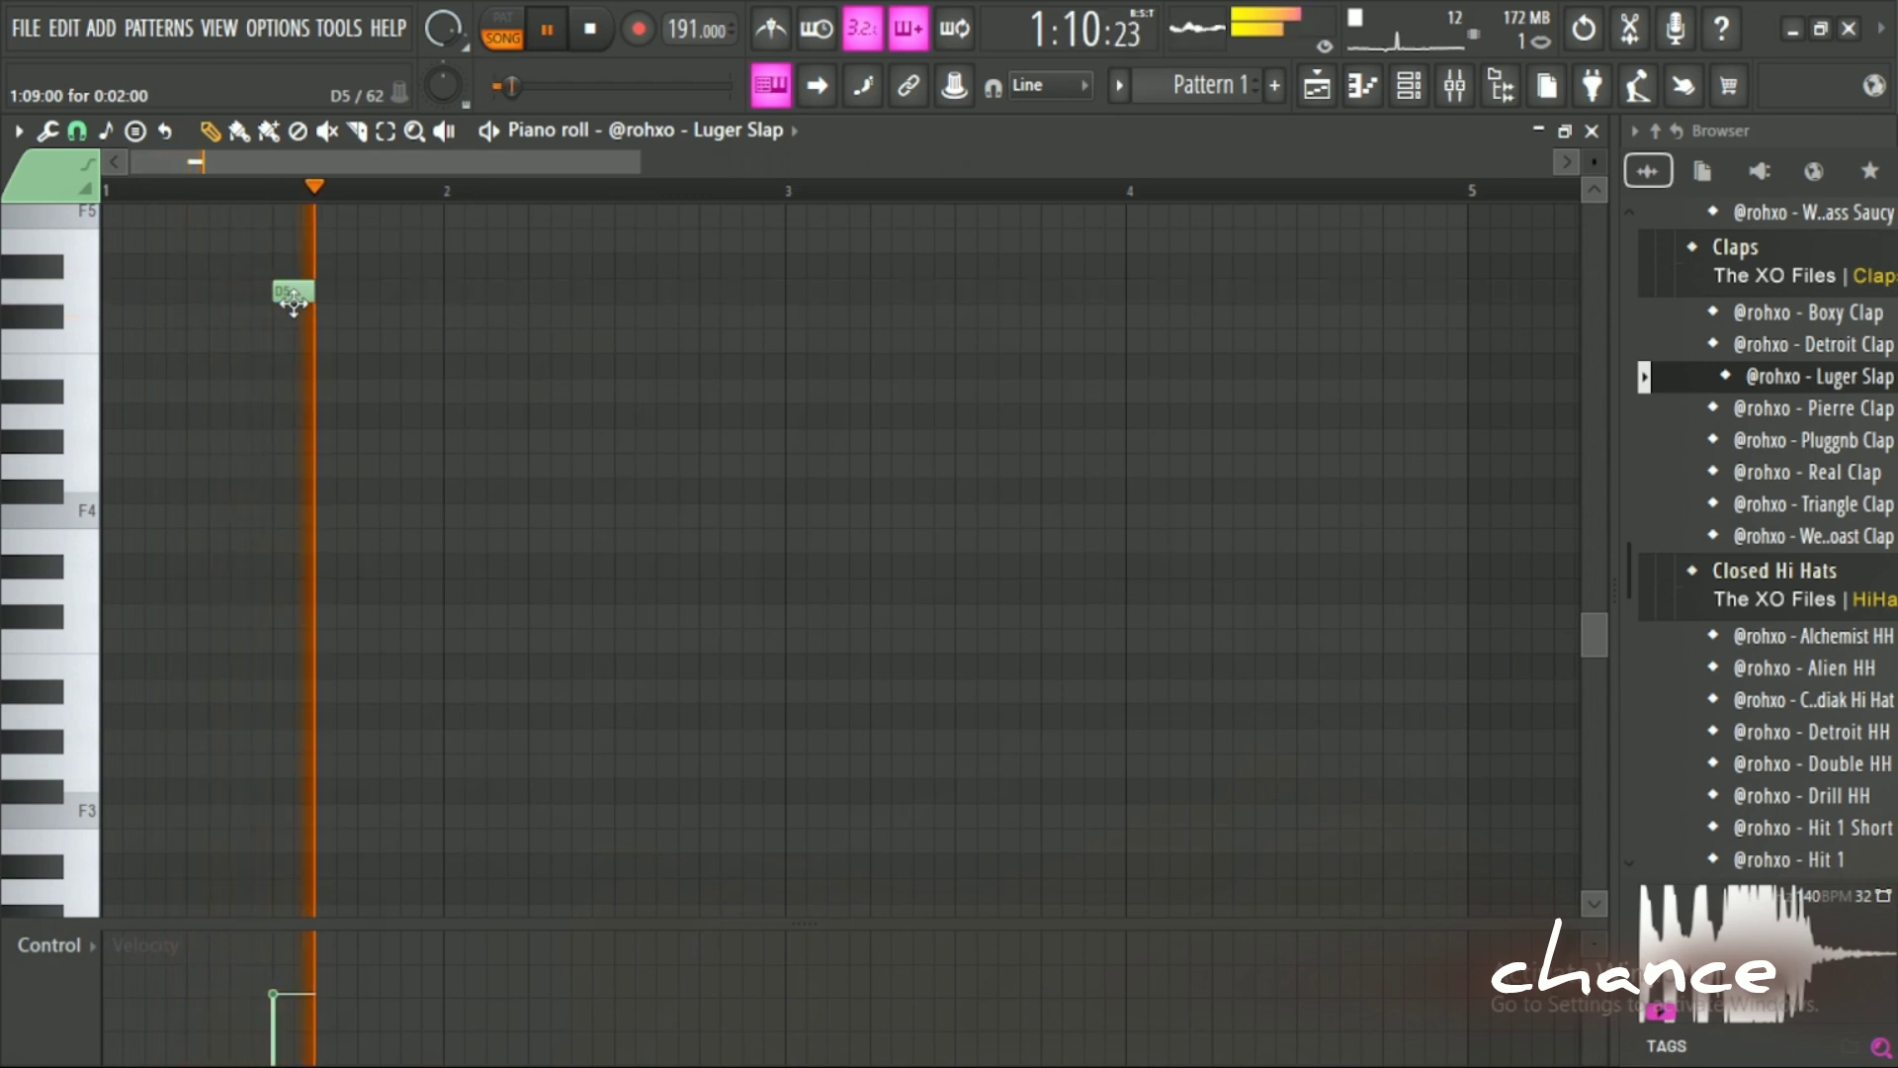
pyautogui.click(274, 946)
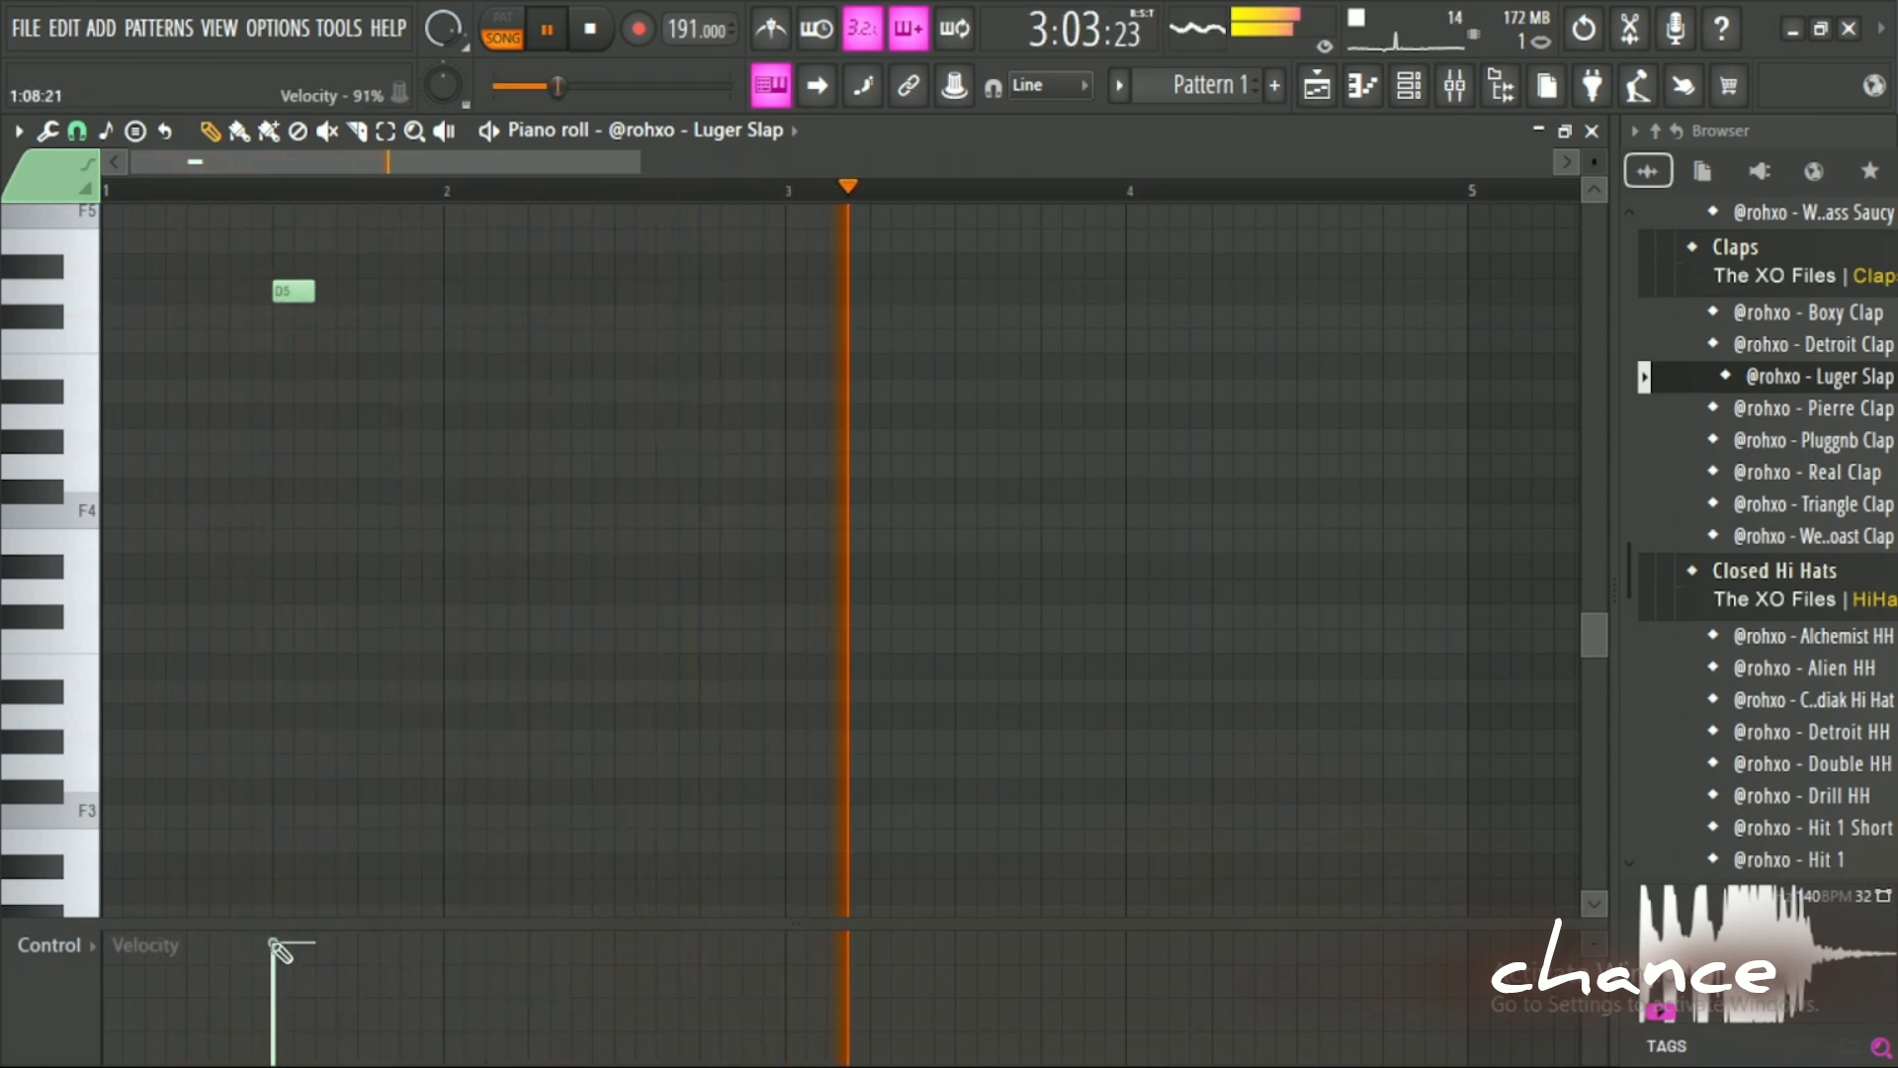
pyautogui.click(627, 290)
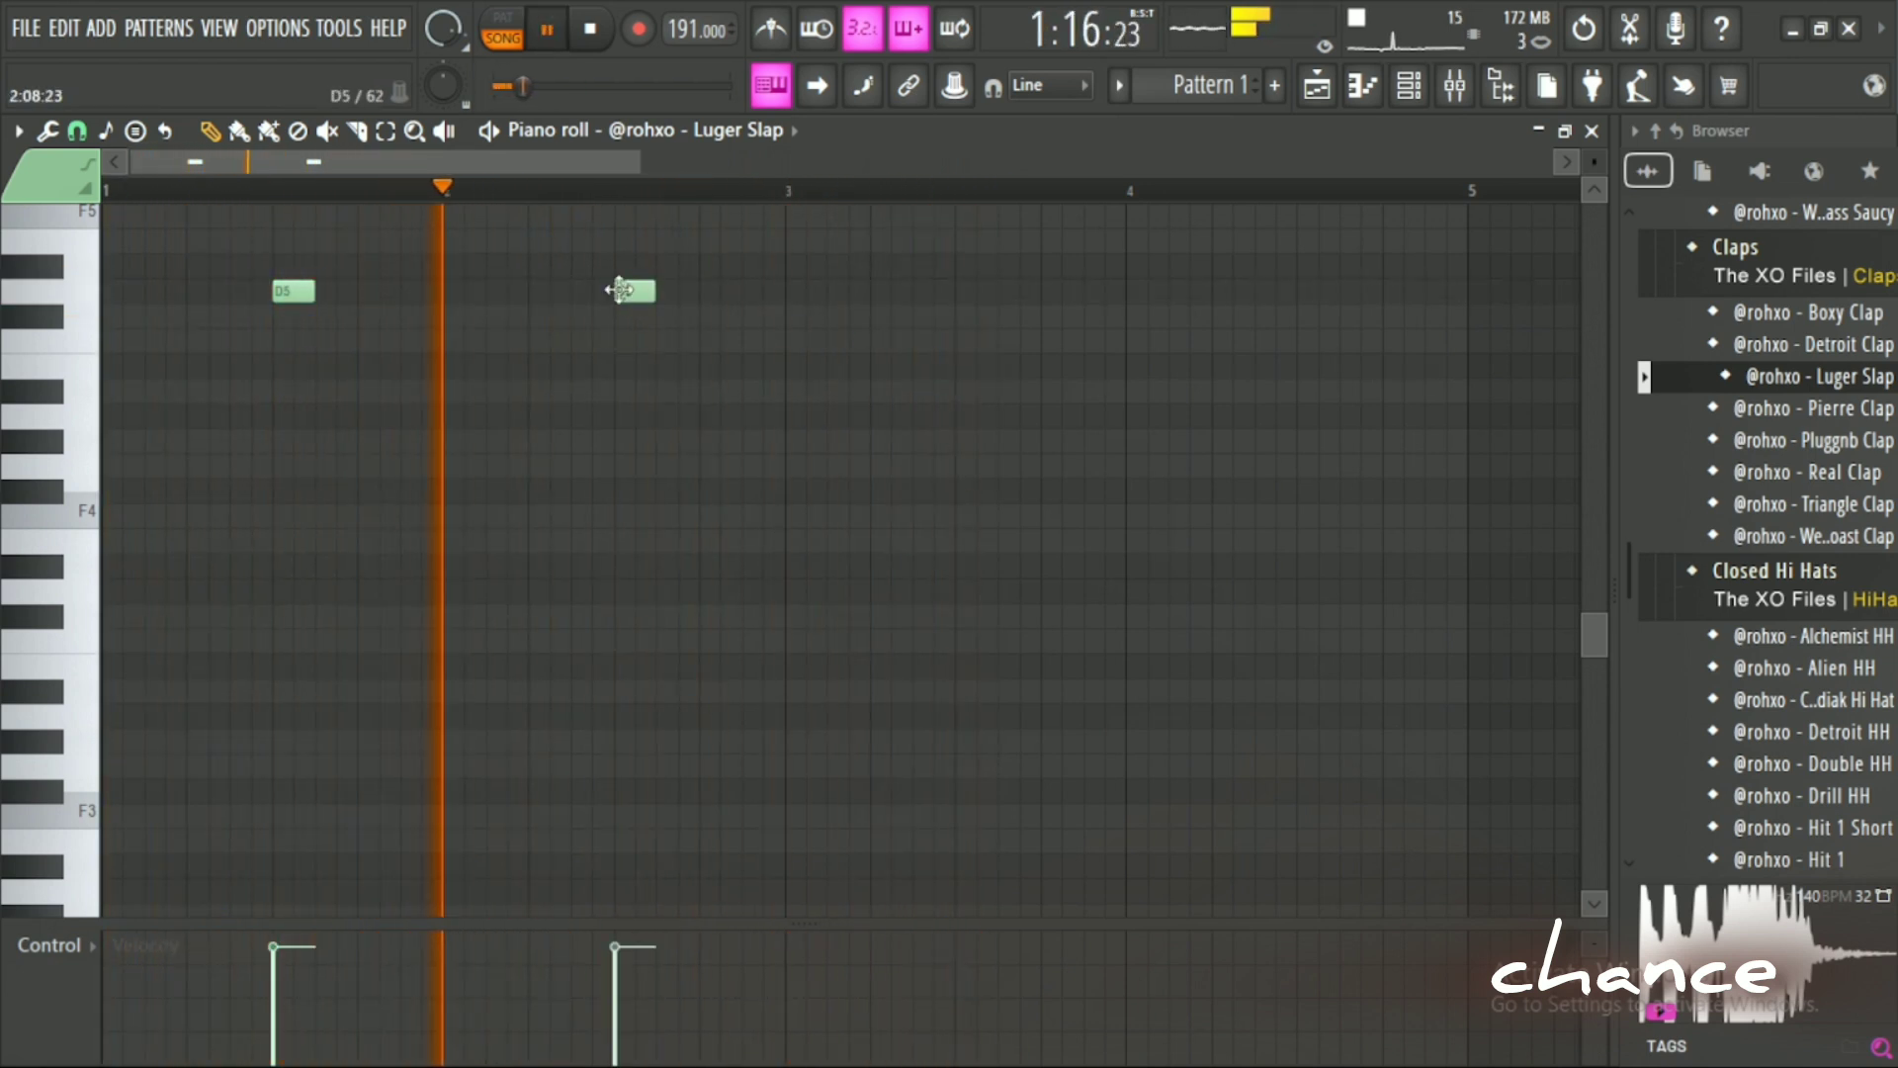
pyautogui.click(967, 290)
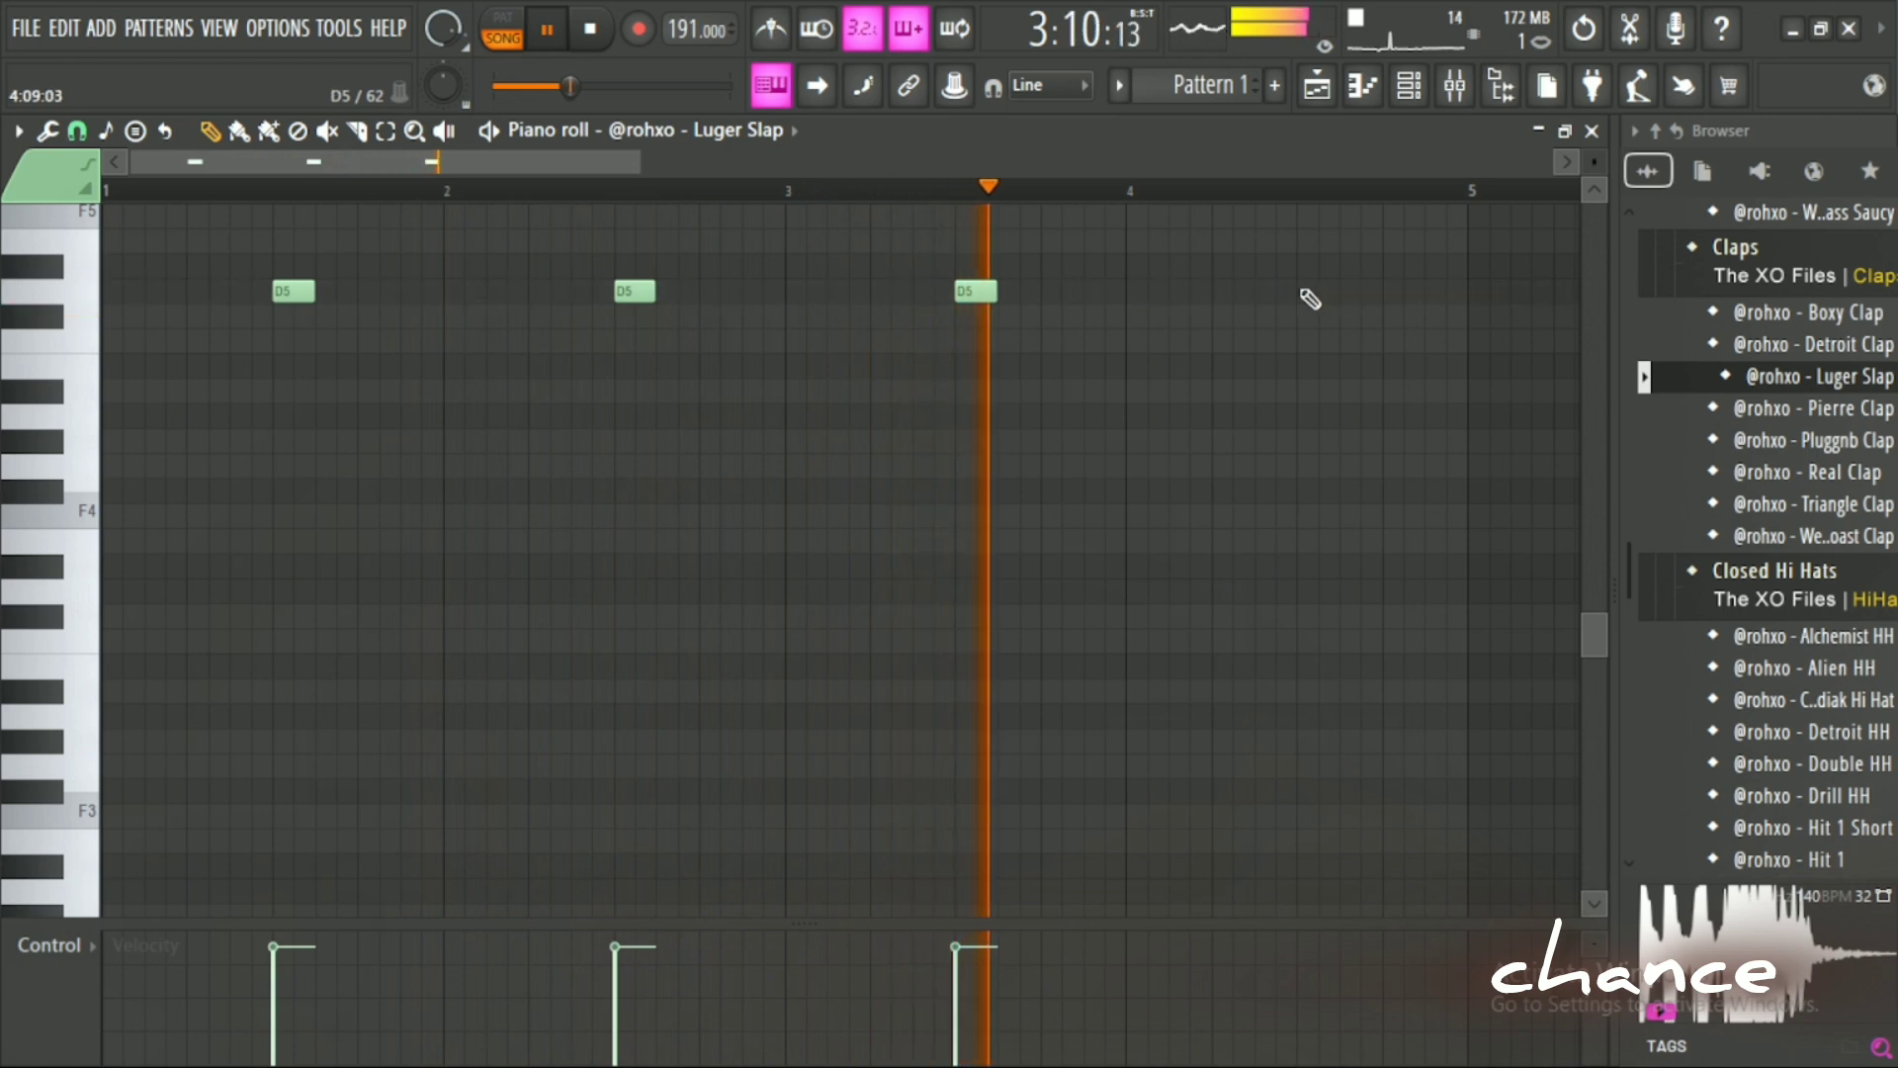
pyautogui.click(1304, 293)
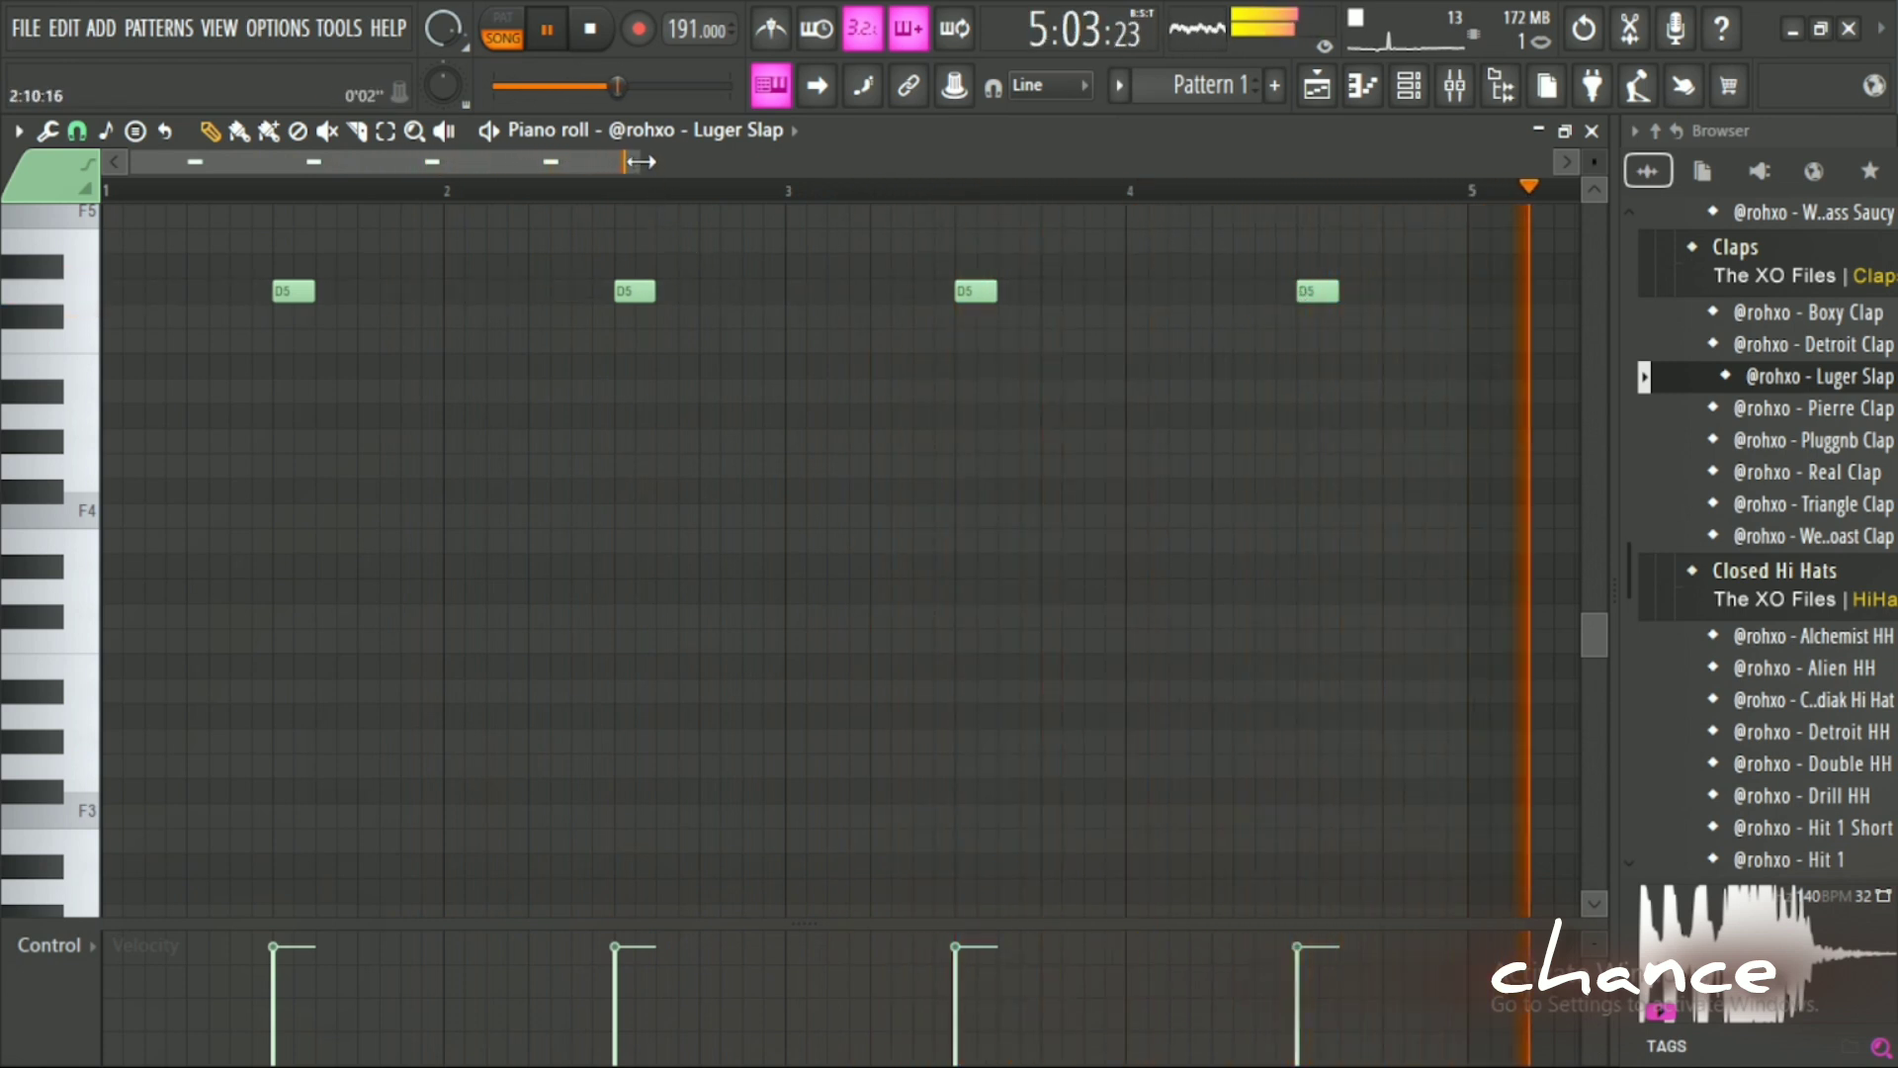
# Duplicate the four D5 claps into bars 5 to 8 and clear the selection.
pyautogui.moveTo(641, 161); pyautogui.dragTo(2, 601)
pyautogui.click(389, 131)
pyautogui.hotkey('ctrl', 'b')
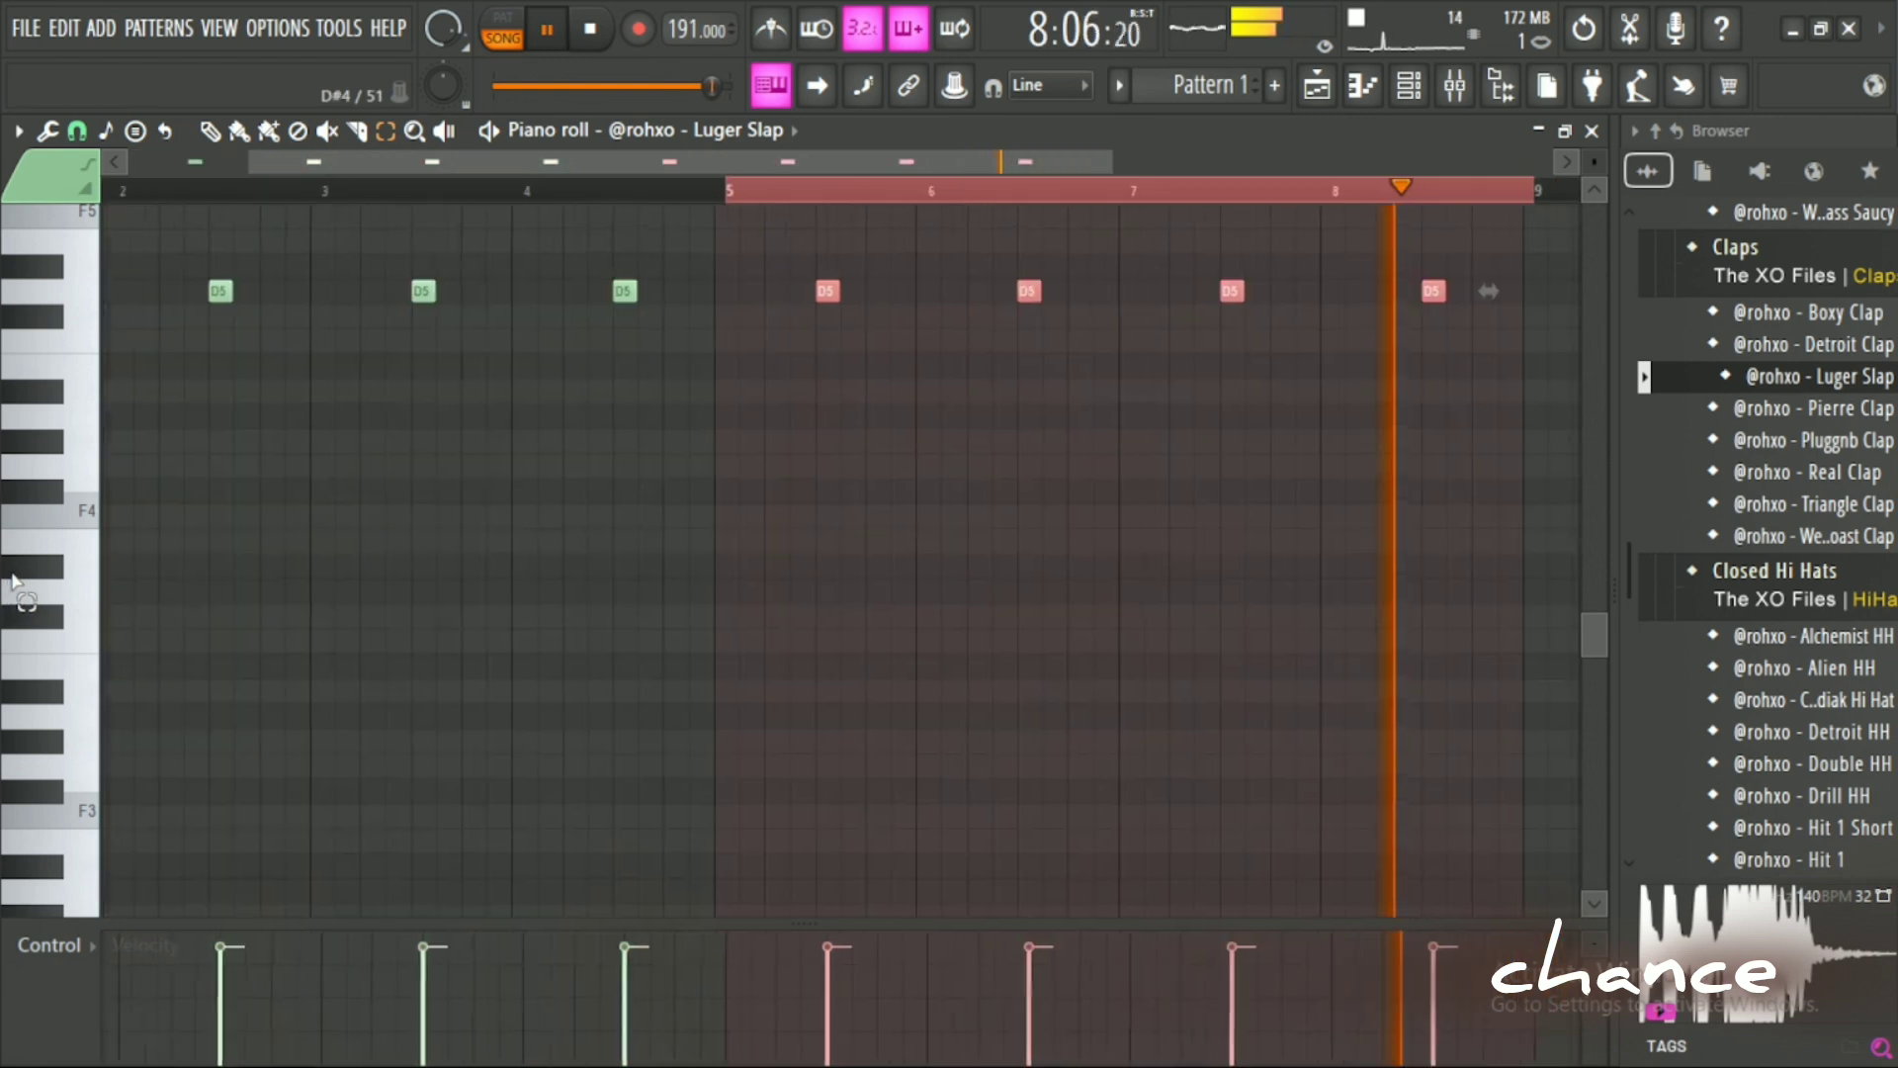
pyautogui.click(1109, 196)
# Add two G#5 claps around the start of bar 4 and two quieter A#5 claps at the end of bar 8.
pyautogui.scroll(3, 1079, 512)
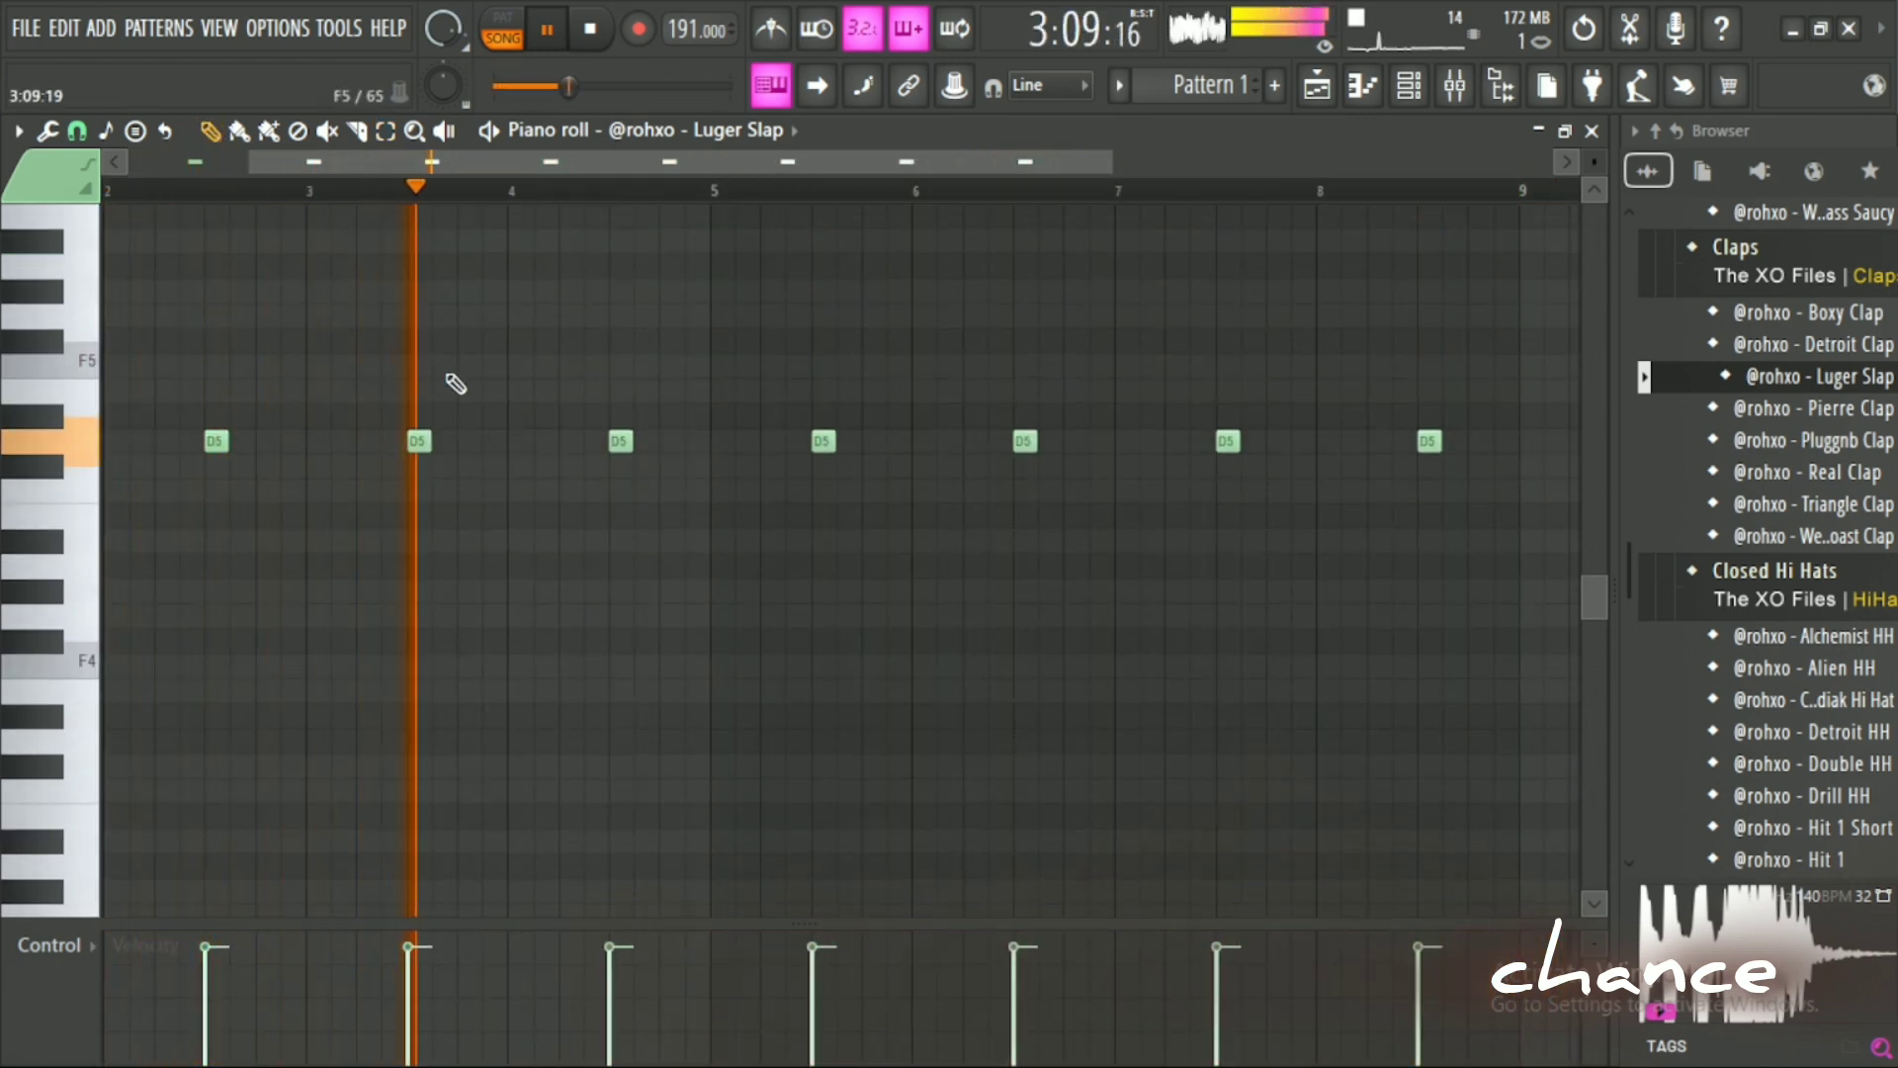
pyautogui.click(491, 292)
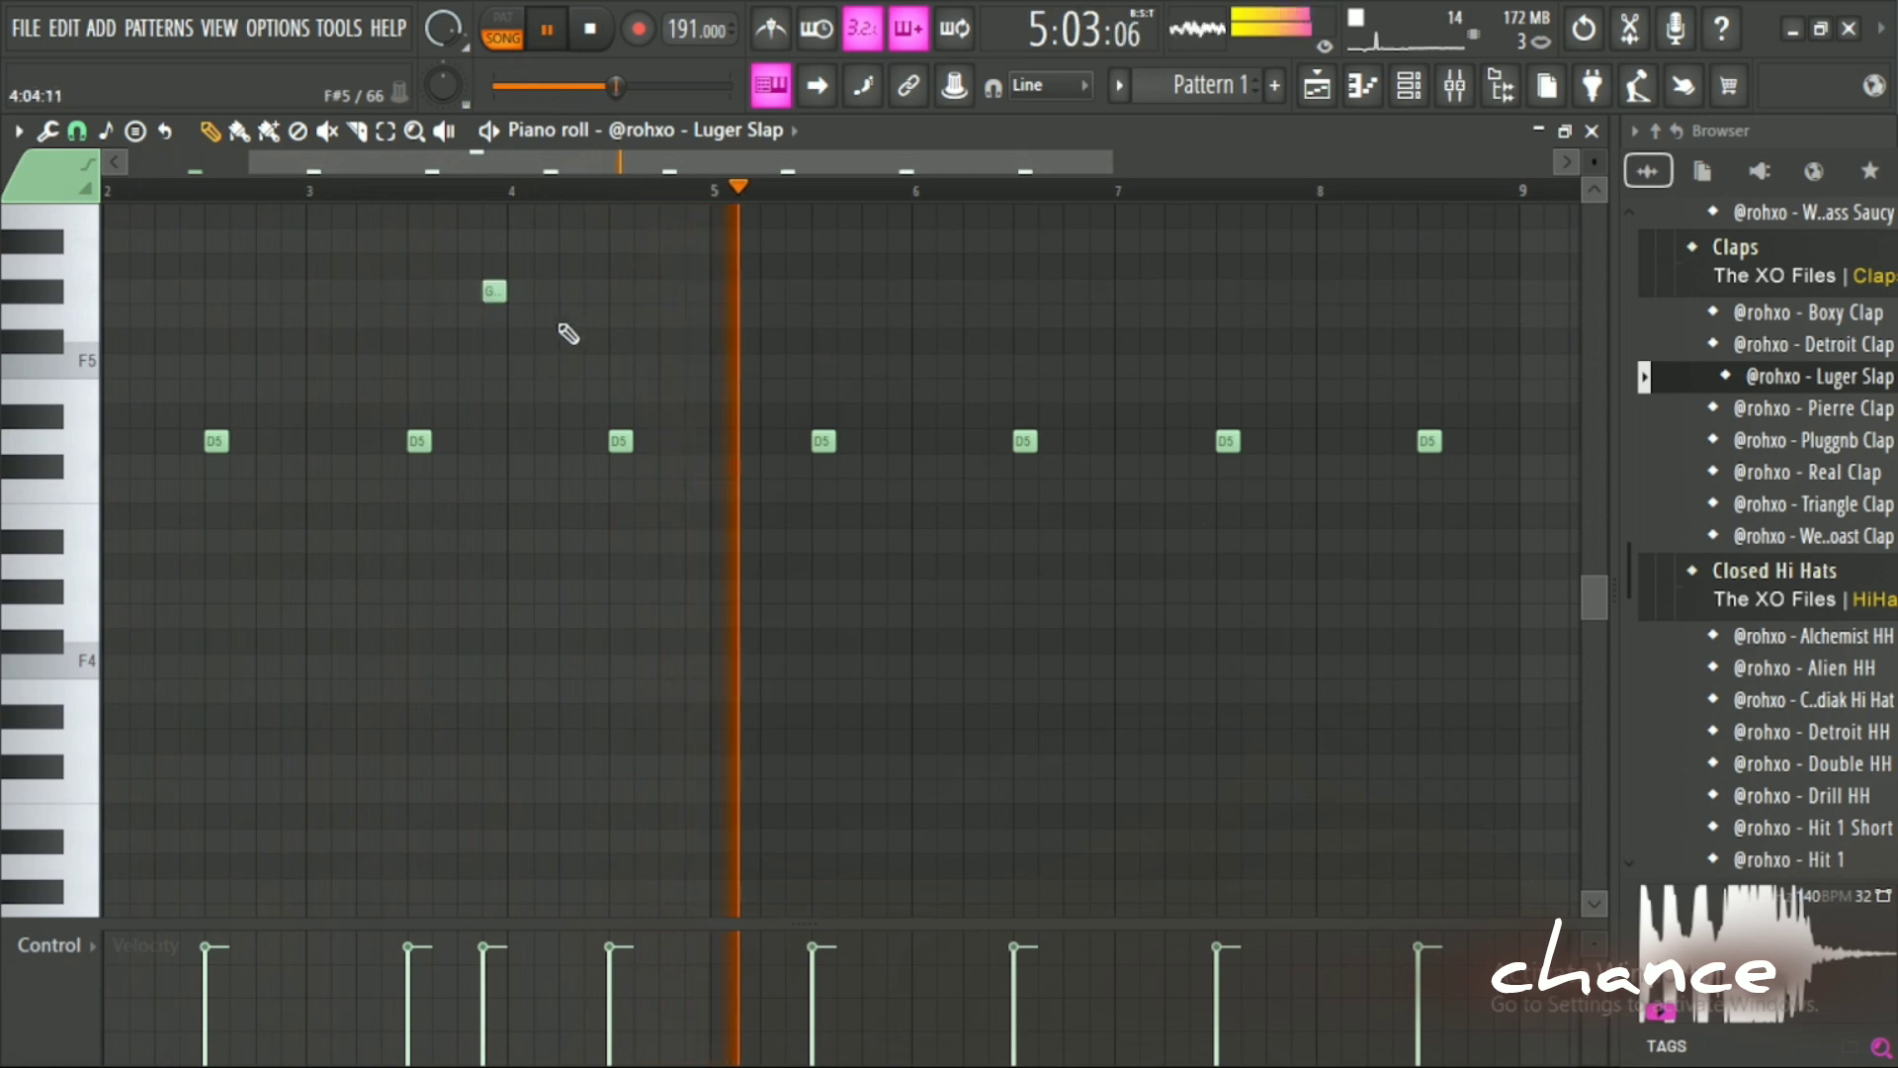
pyautogui.scroll(1, 976, 290)
pyautogui.moveTo(975, 291); pyautogui.dragTo(961, 346)
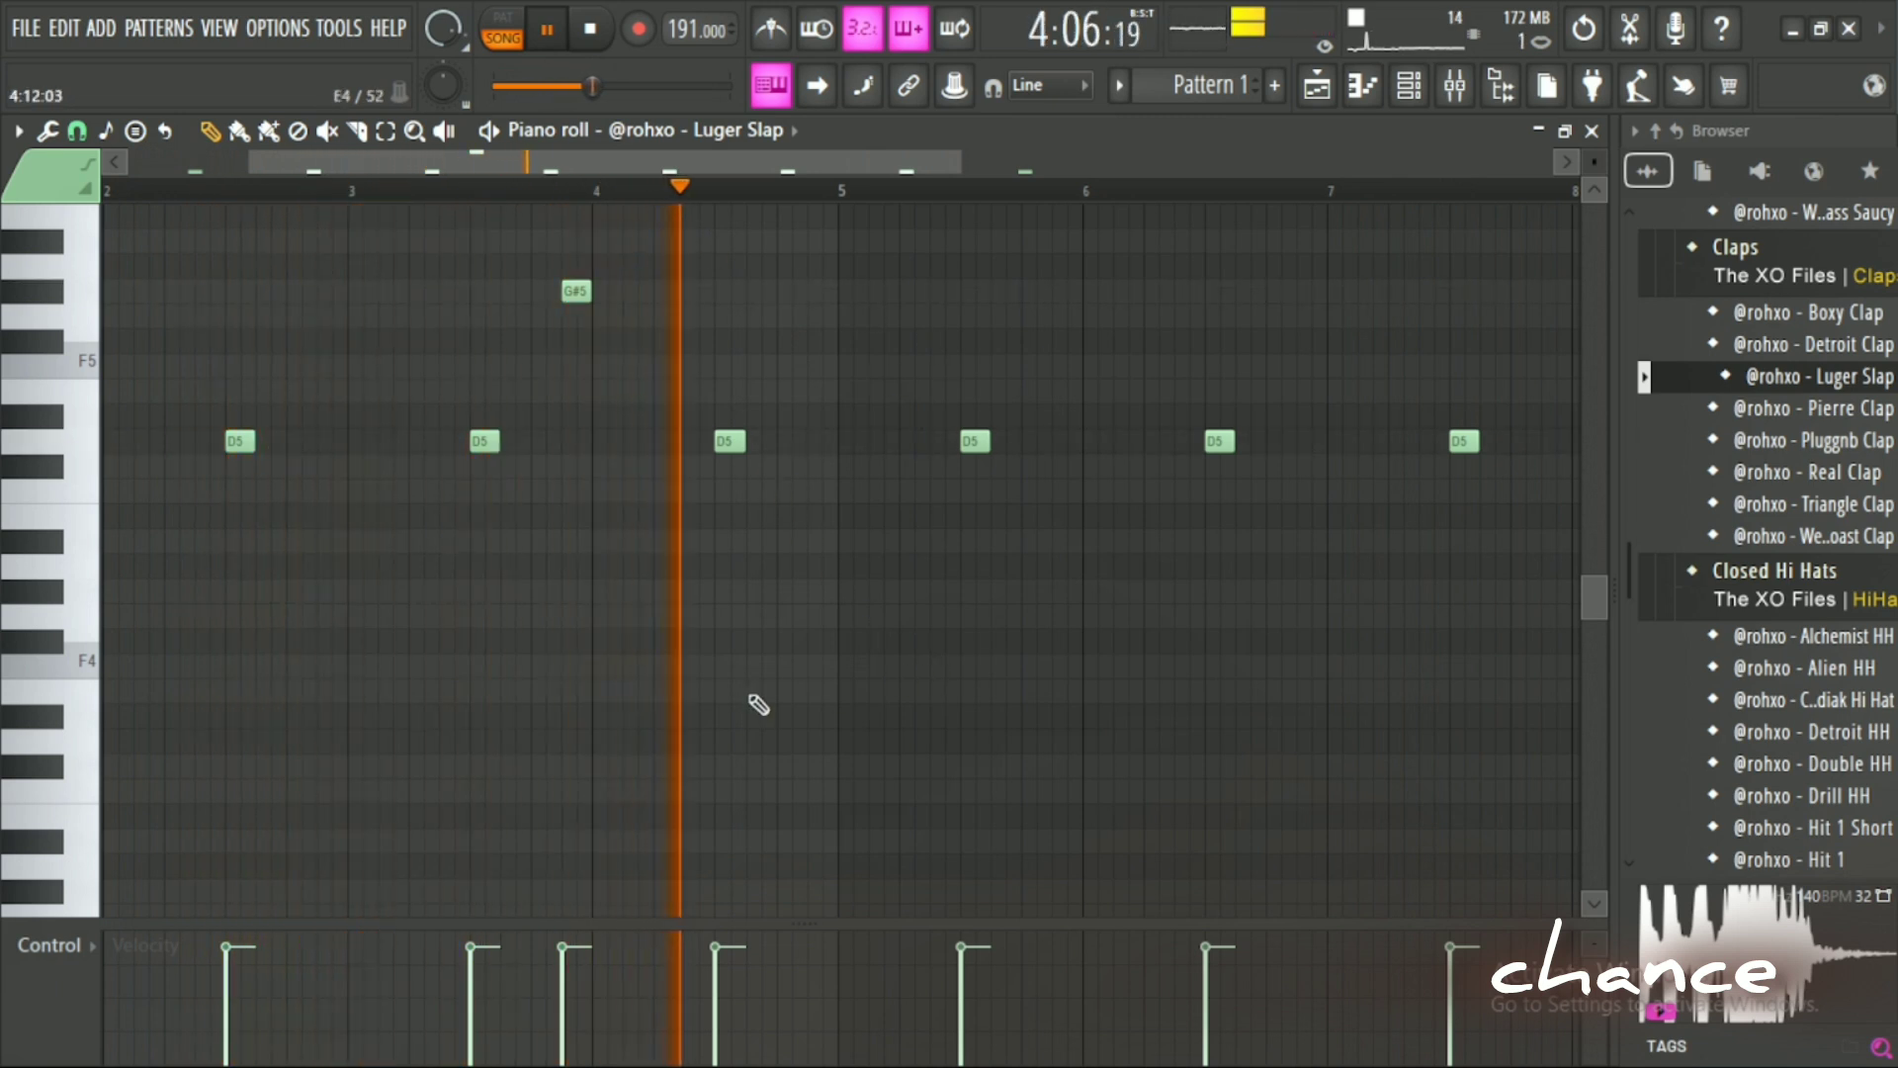
pyautogui.click(626, 367)
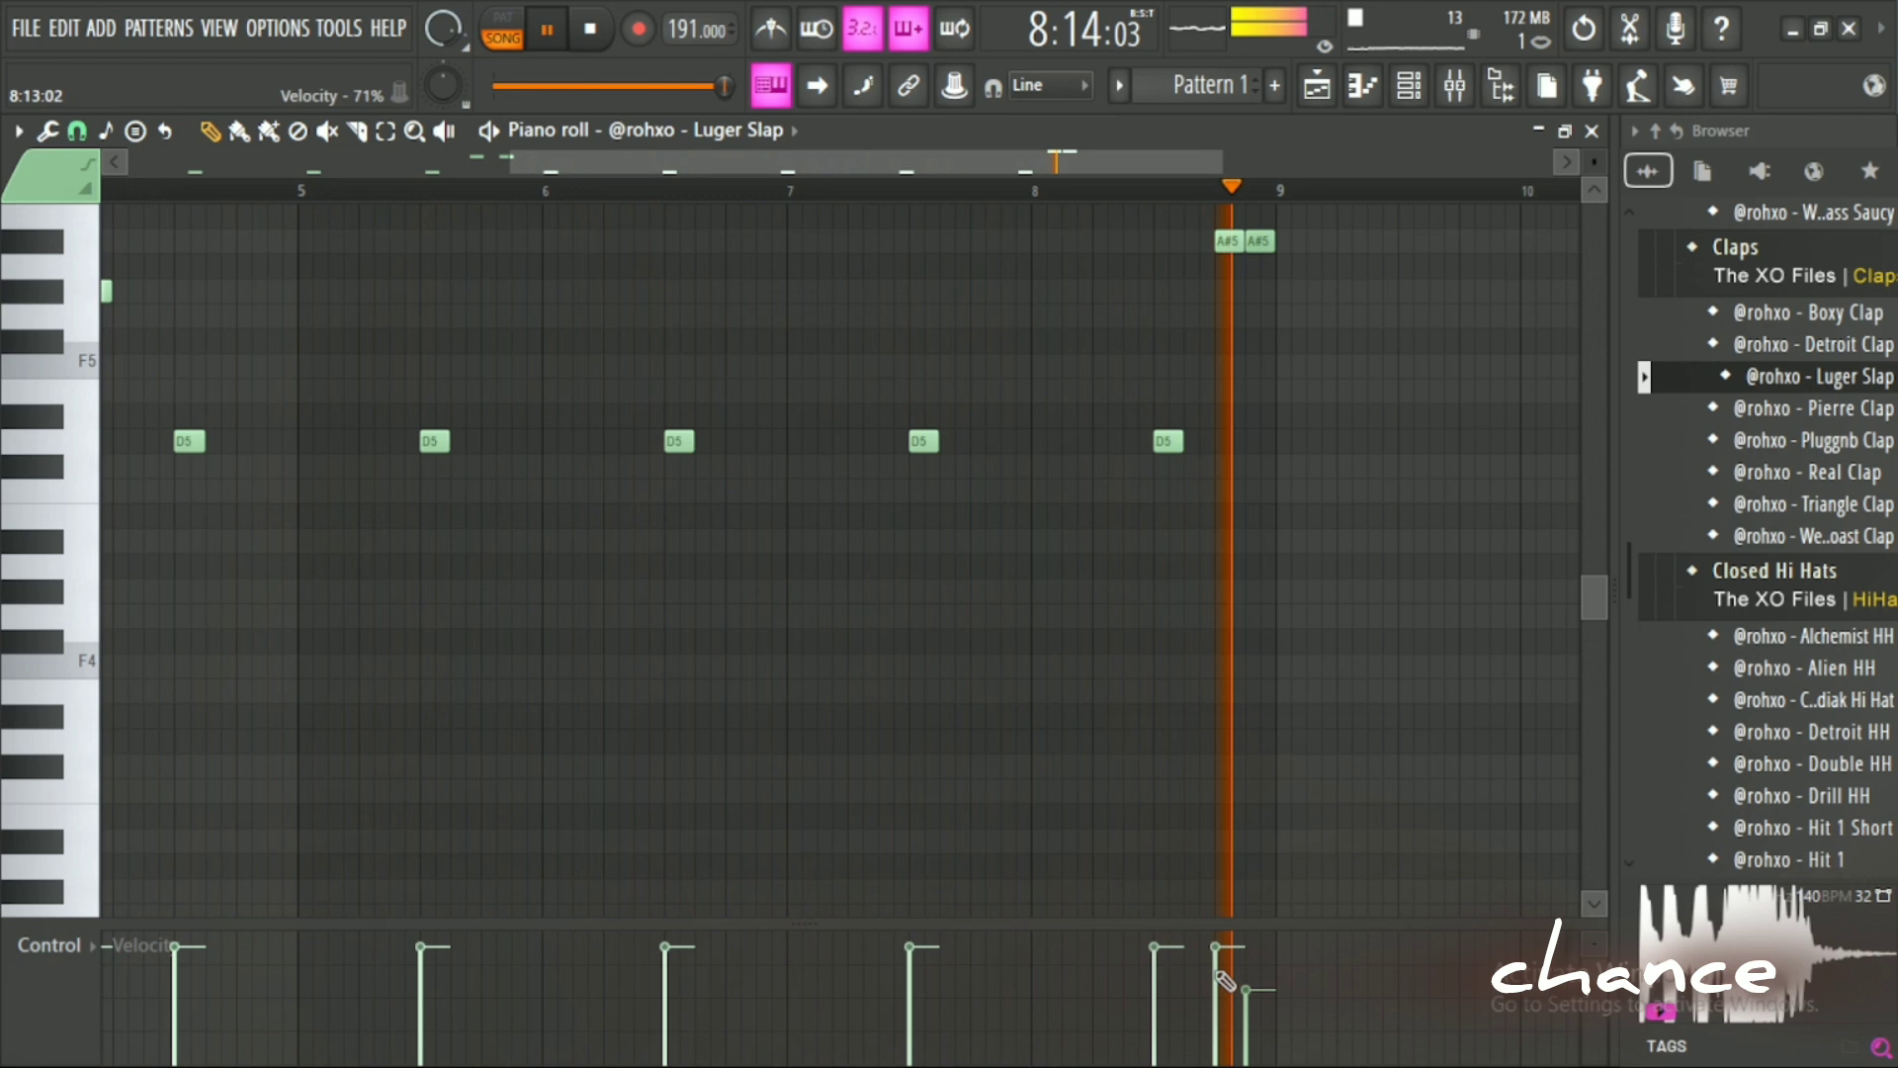
pyautogui.click(1211, 965)
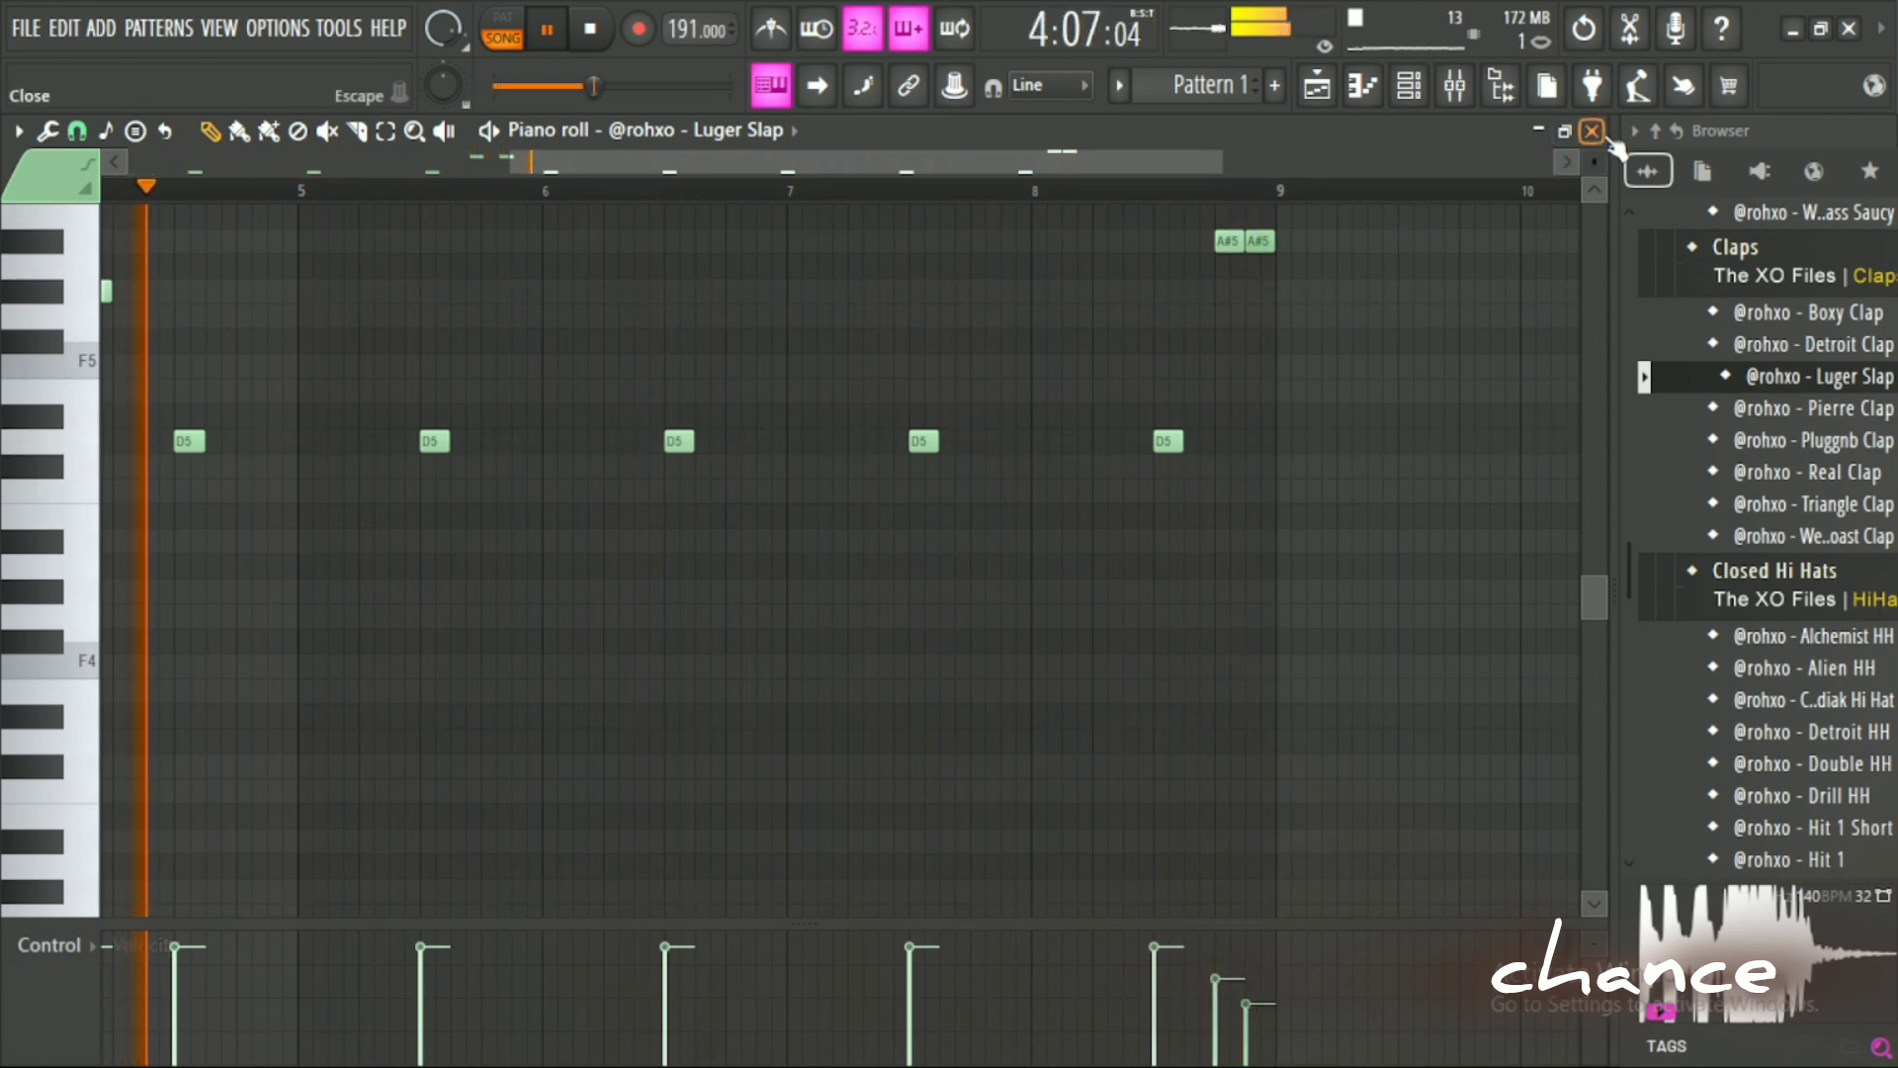
pyautogui.click(1591, 131)
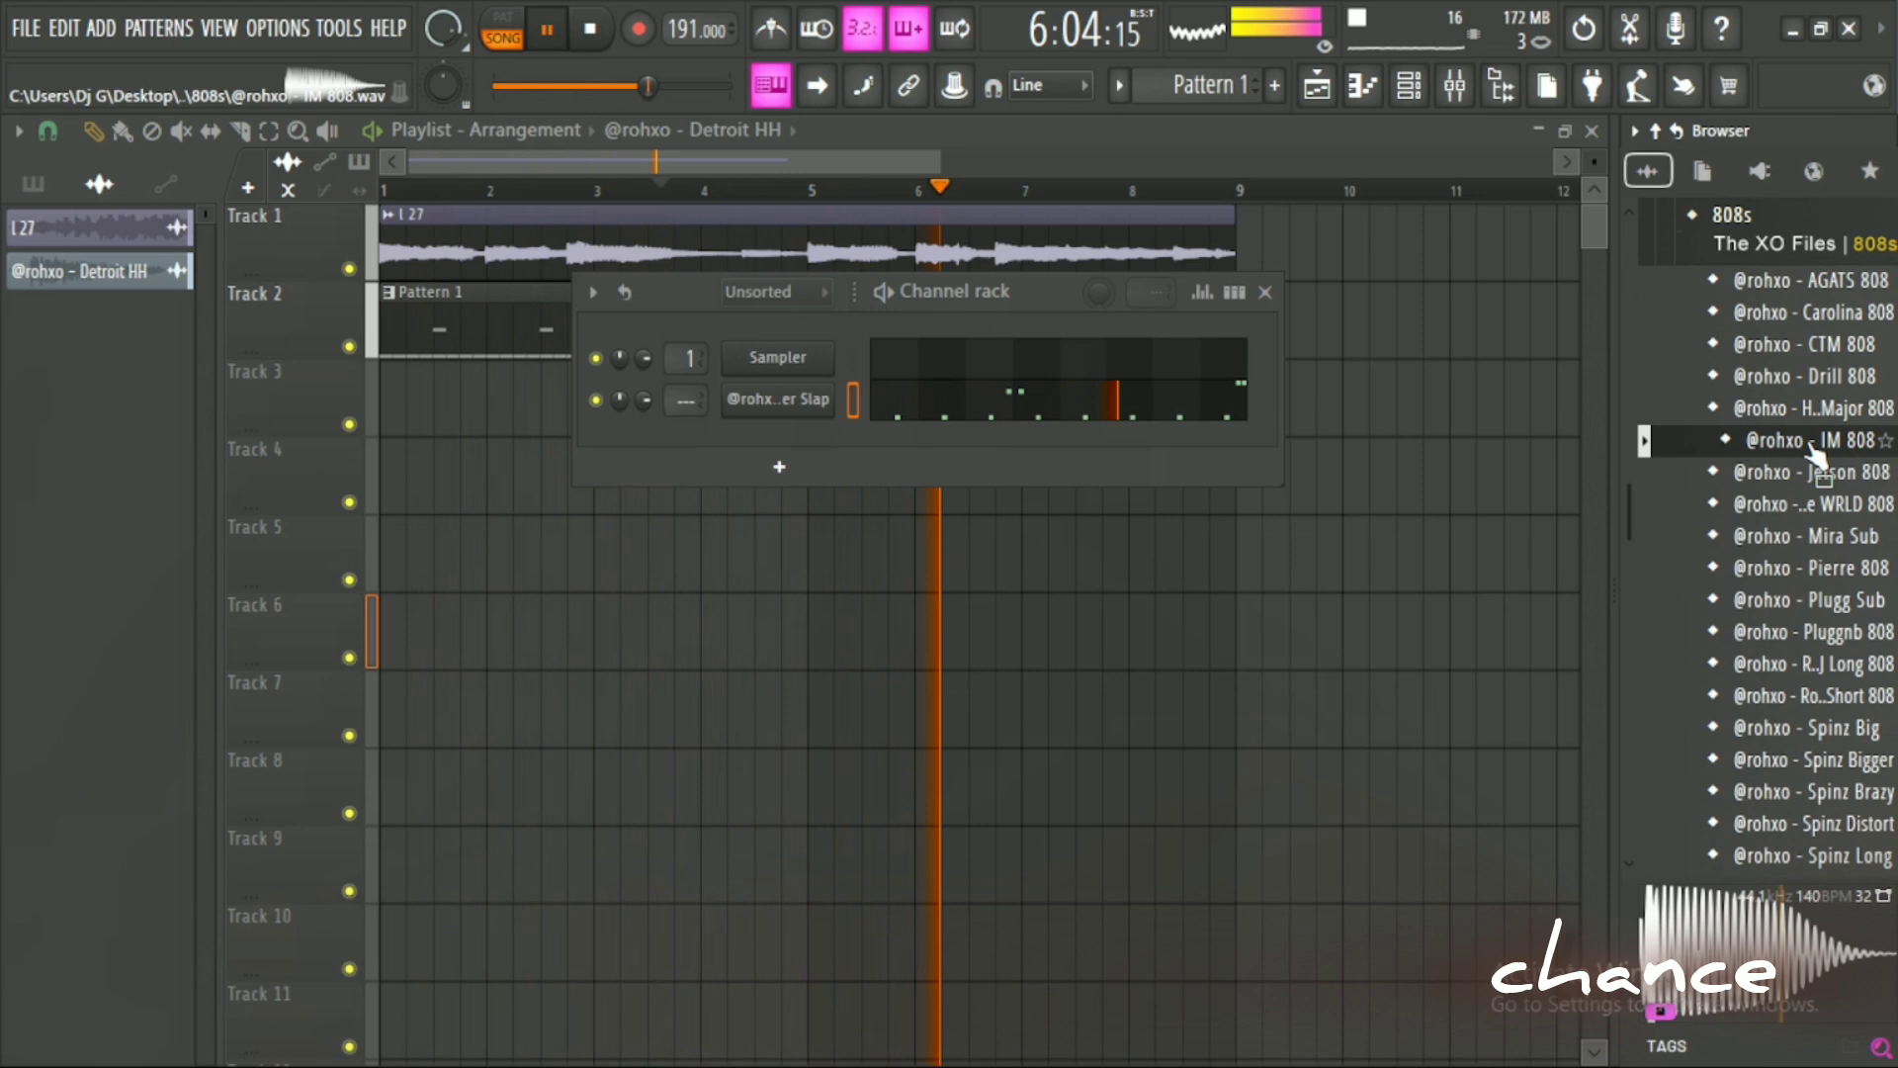
# Add the IM 808 sample as a channel and enable its volume envelope with a 59% hold time.
pyautogui.moveTo(1815, 452); pyautogui.dragTo(882, 453)
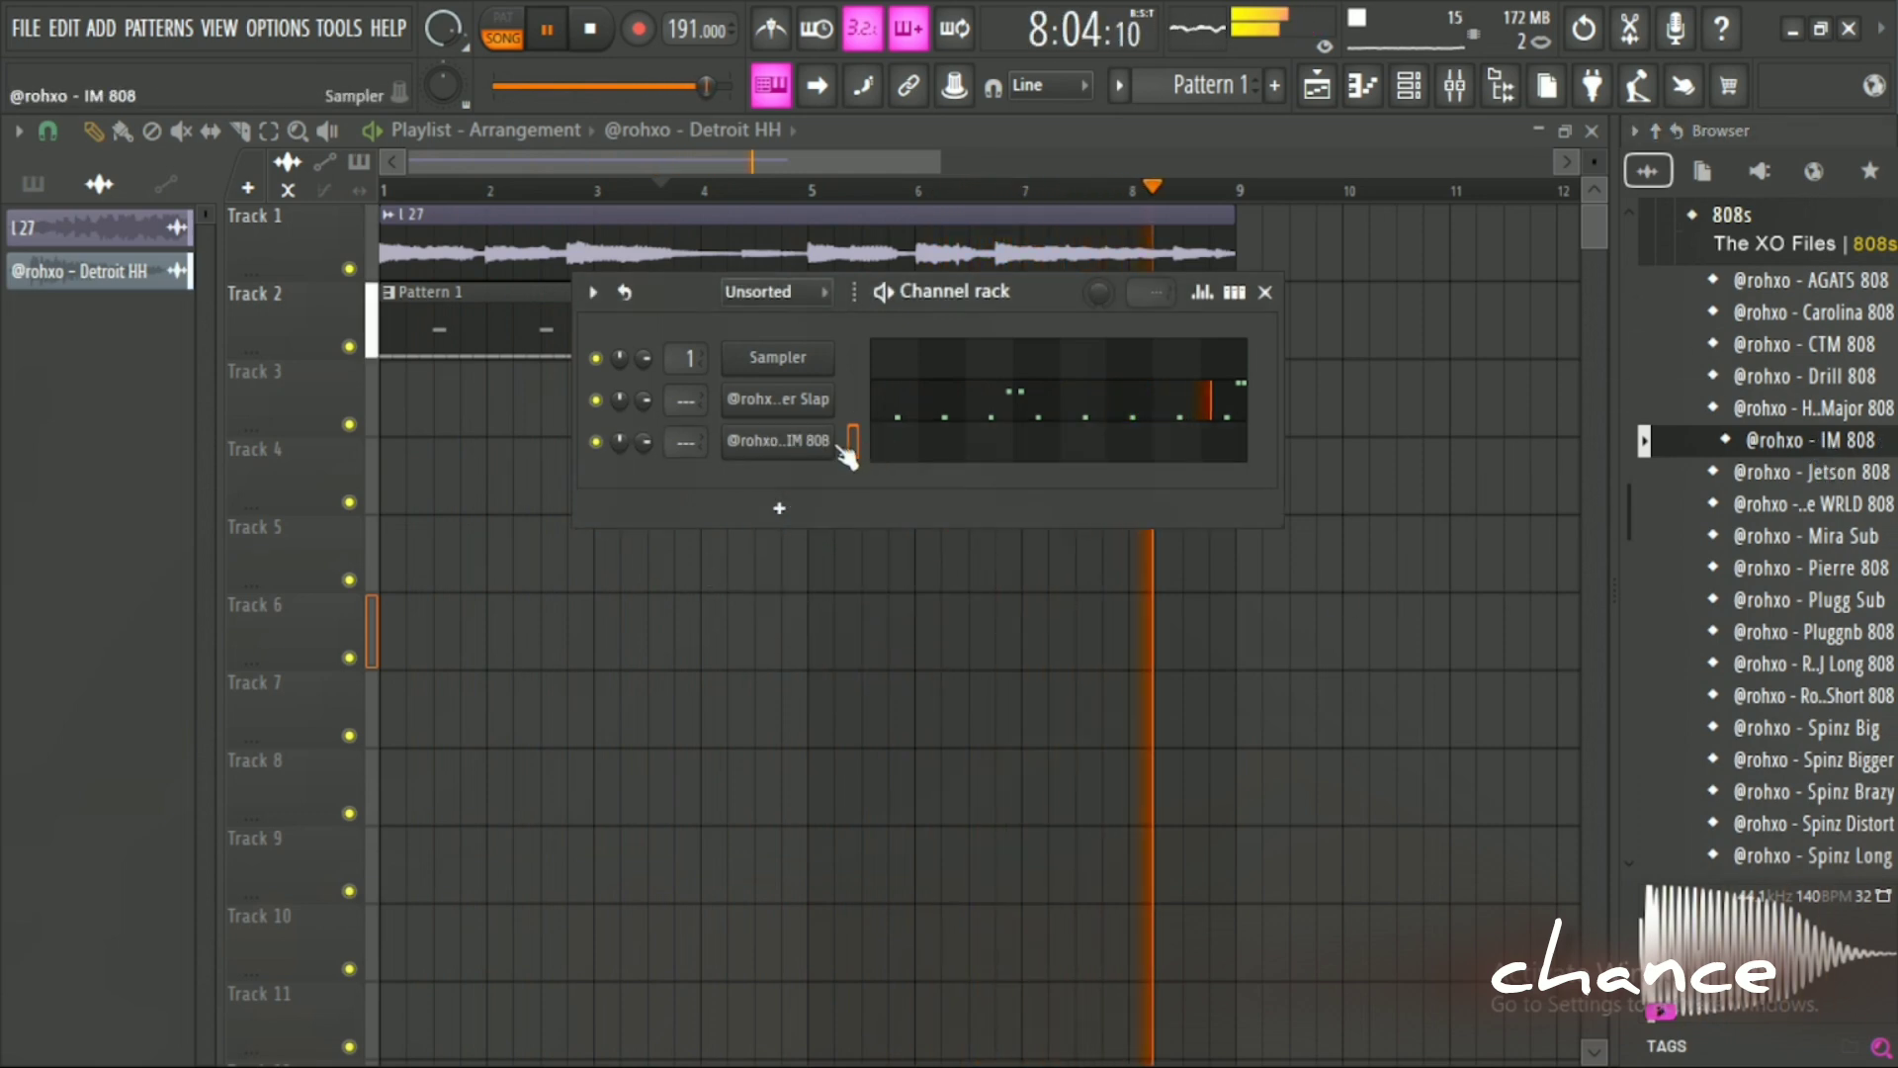
pyautogui.click(894, 443)
pyautogui.click(900, 442)
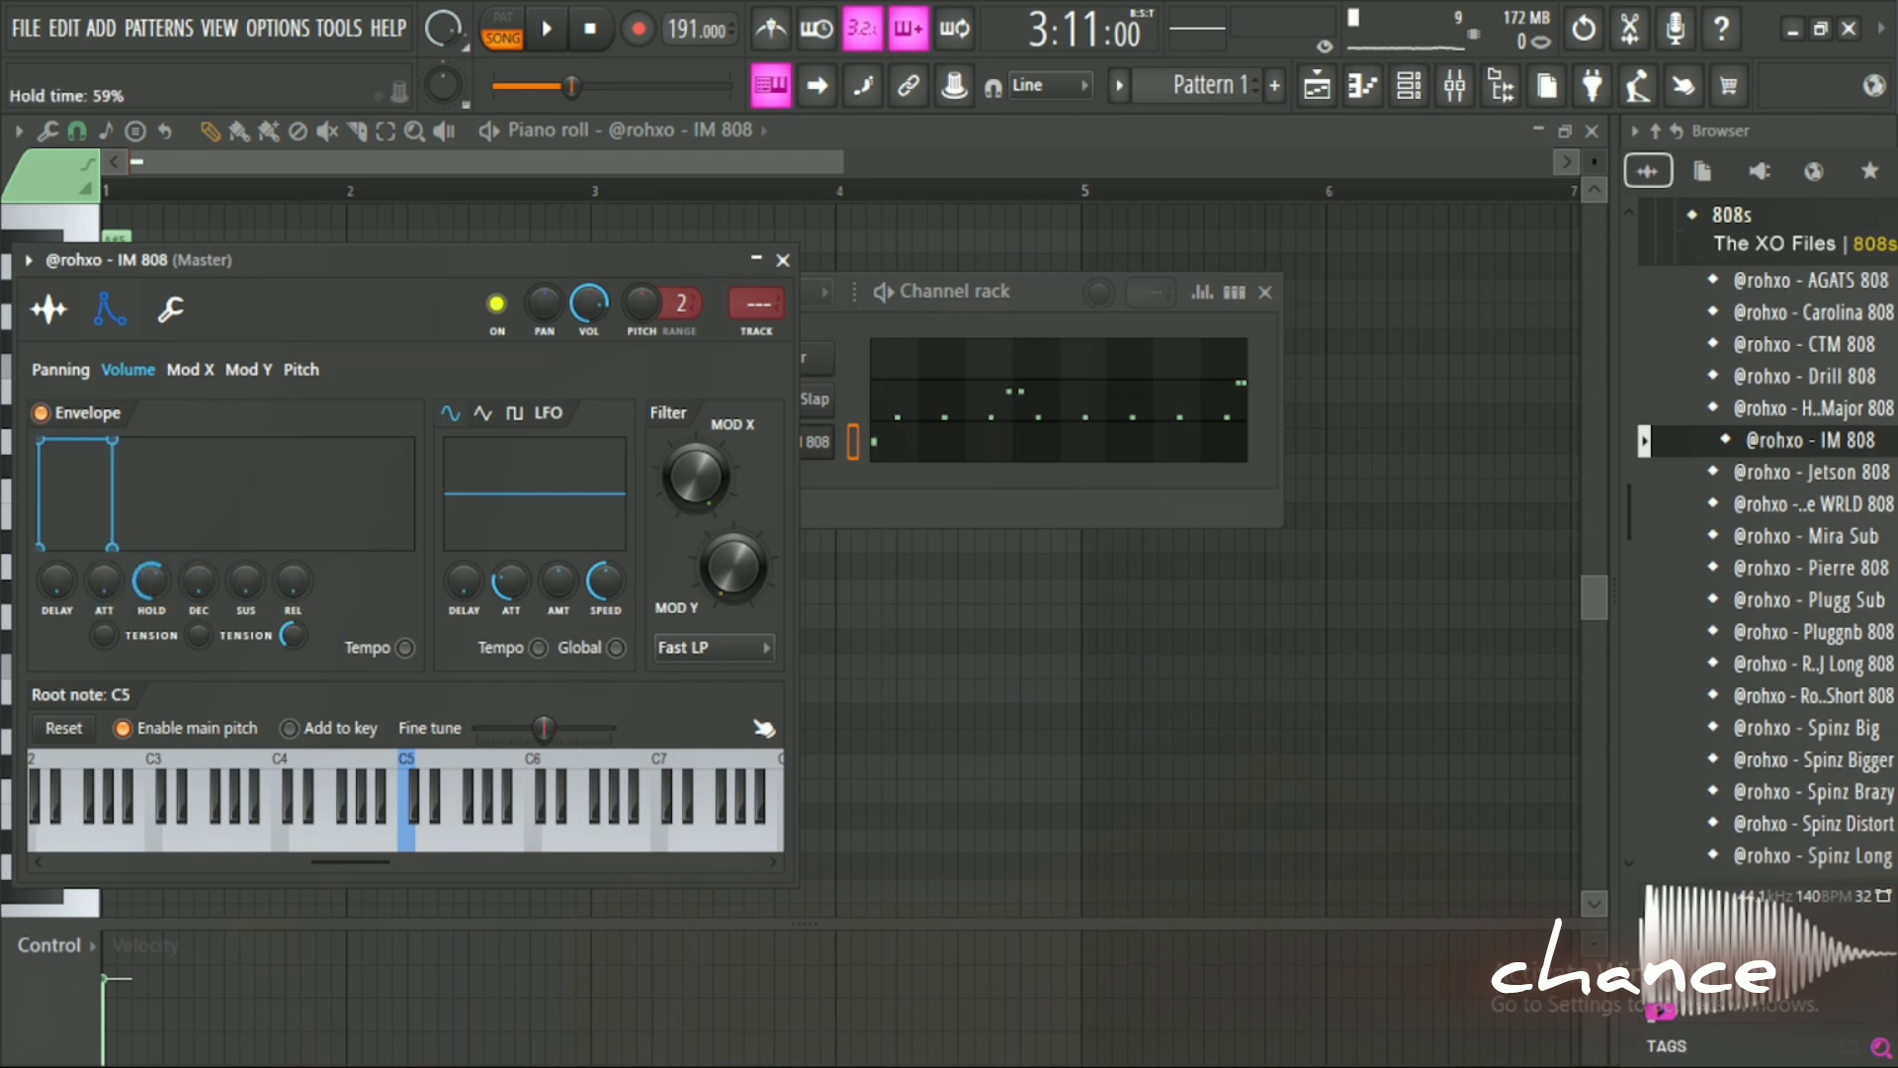
pyautogui.click(784, 262)
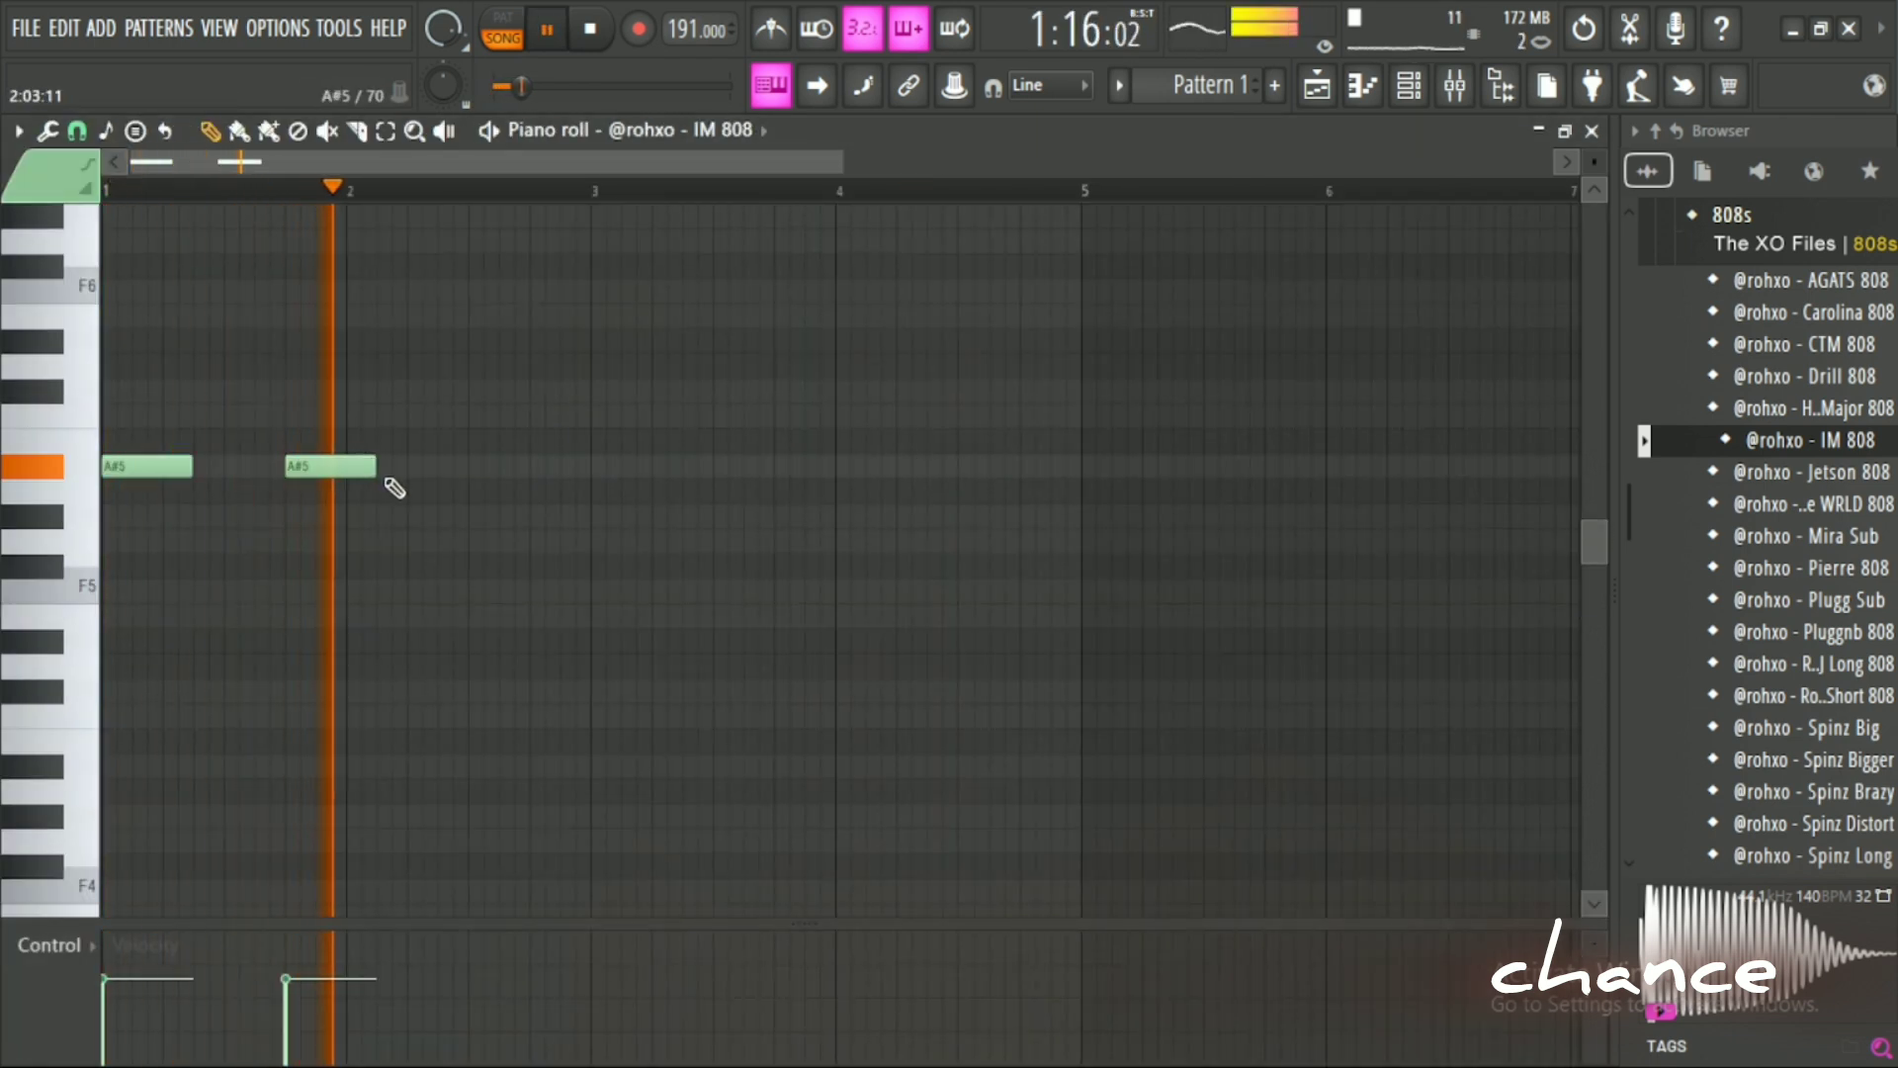
# Write the opening 808 phrase in bars 1 and 2 with two A#5 notes, two B5 notes and a closing C#6.
pyautogui.moveTo(373, 470)
pyautogui.mouseDown()
pyautogui.moveTo(352, 478)
pyautogui.moveTo(367, 461)
pyautogui.mouseUp()
pyautogui.press('space')
pyautogui.press('space')
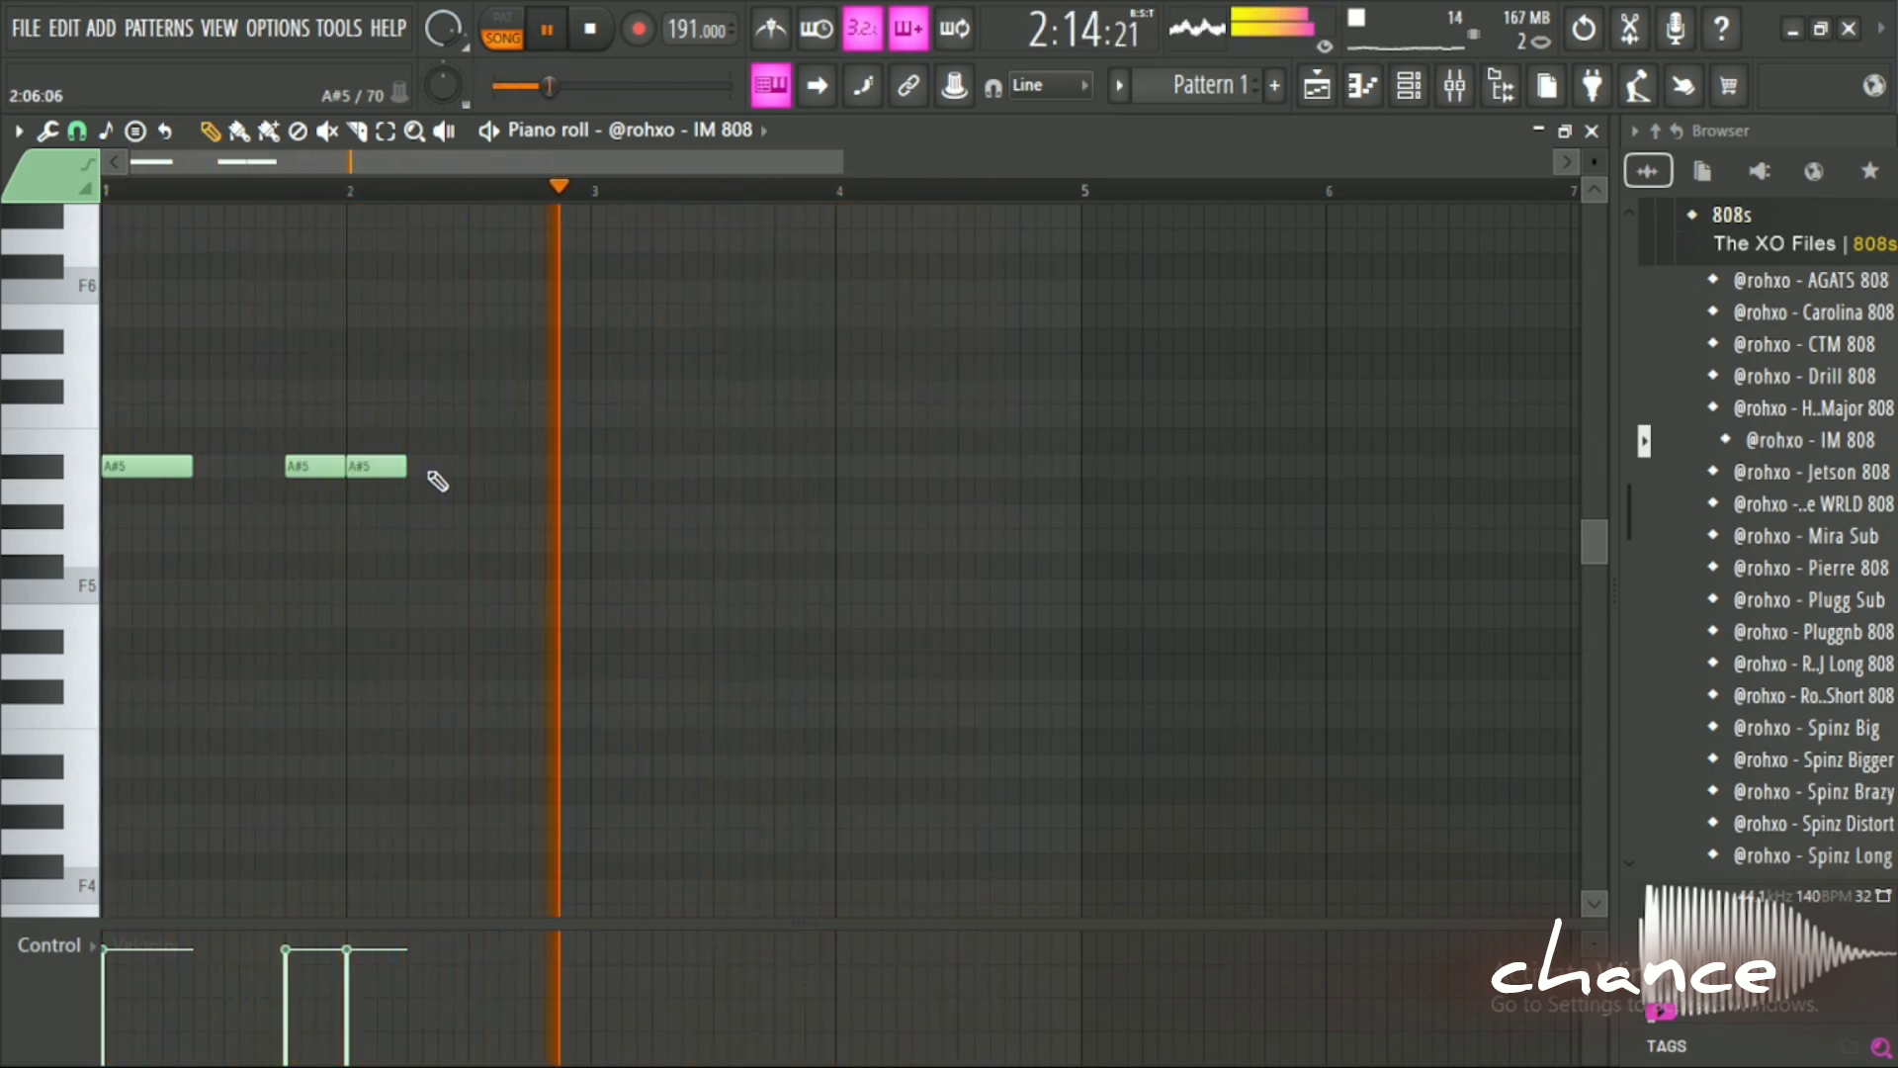
pyautogui.moveTo(386, 462); pyautogui.dragTo(387, 401)
pyautogui.press('space')
pyautogui.press('space')
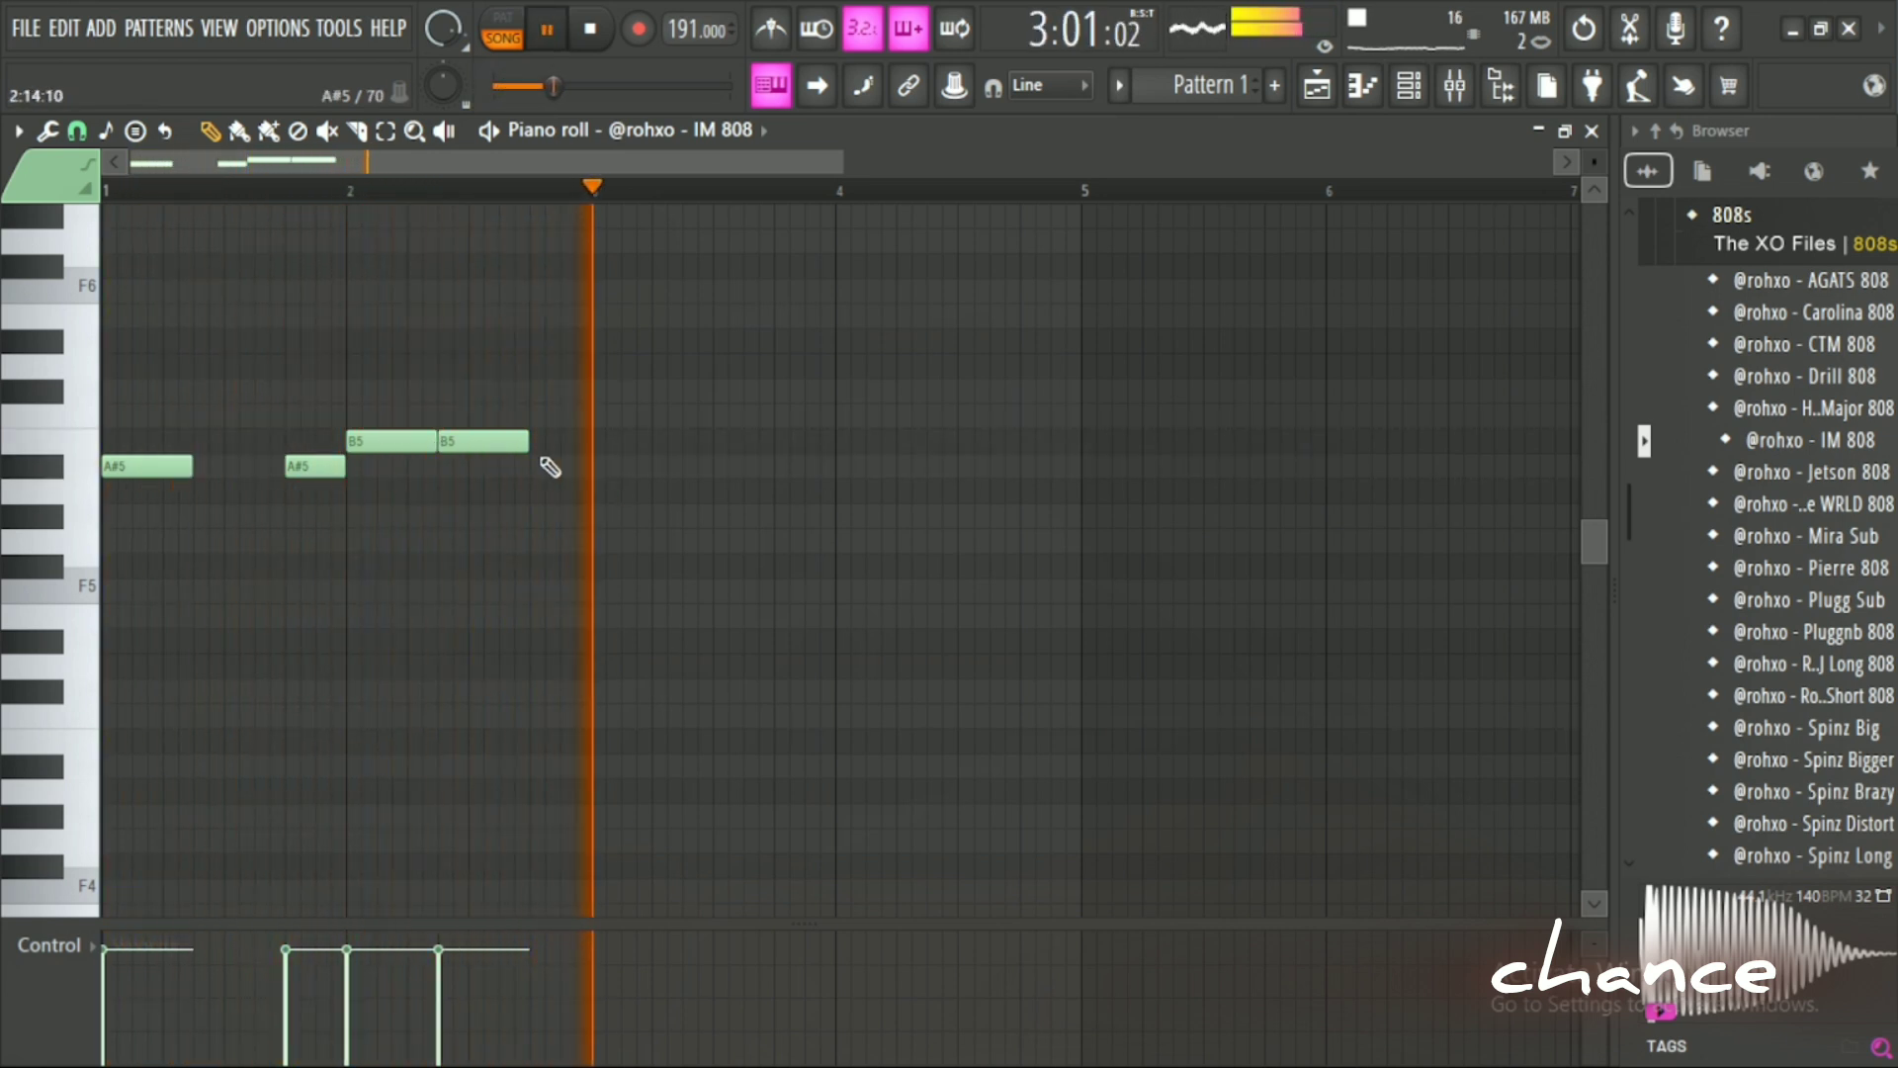
pyautogui.click(539, 392)
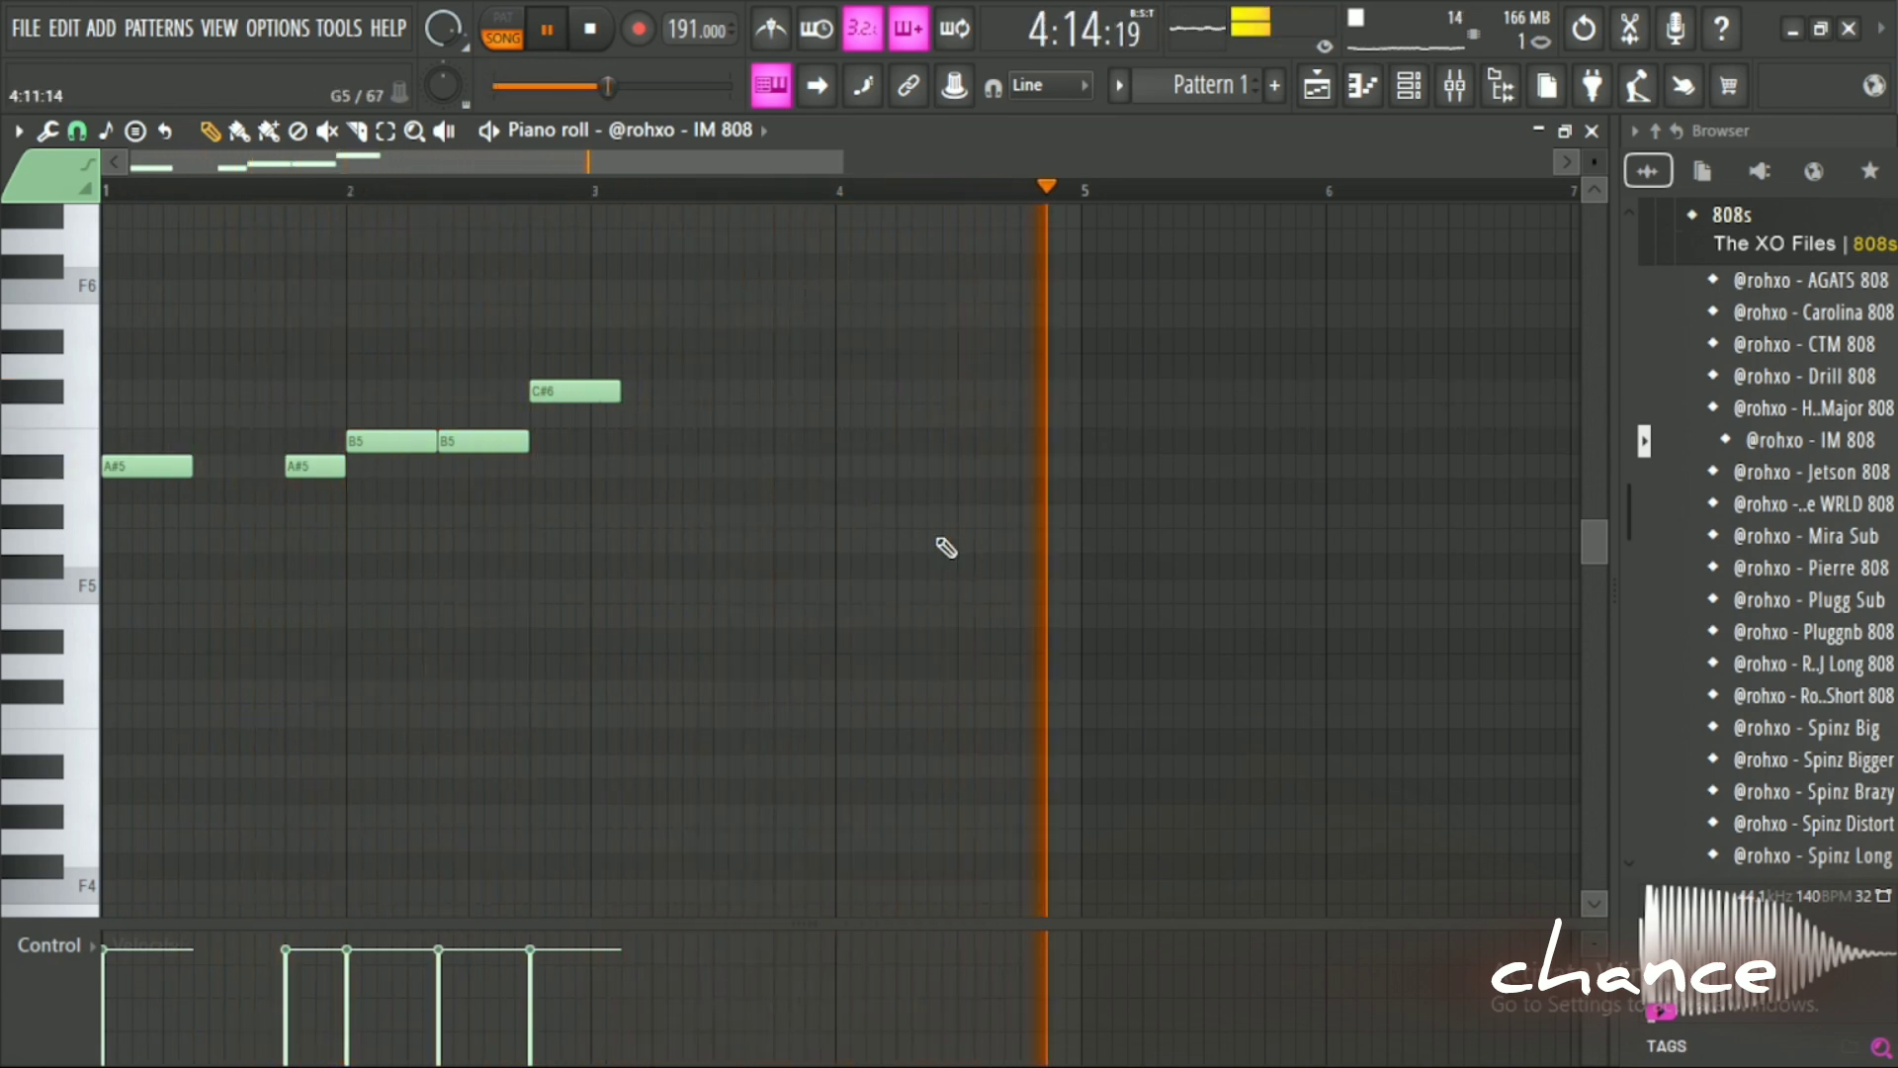
# Write the second 808 phrase with a G5 starting bar 5, two G5 notes in bar 6 and an F#5 after them.
pyautogui.press('space')
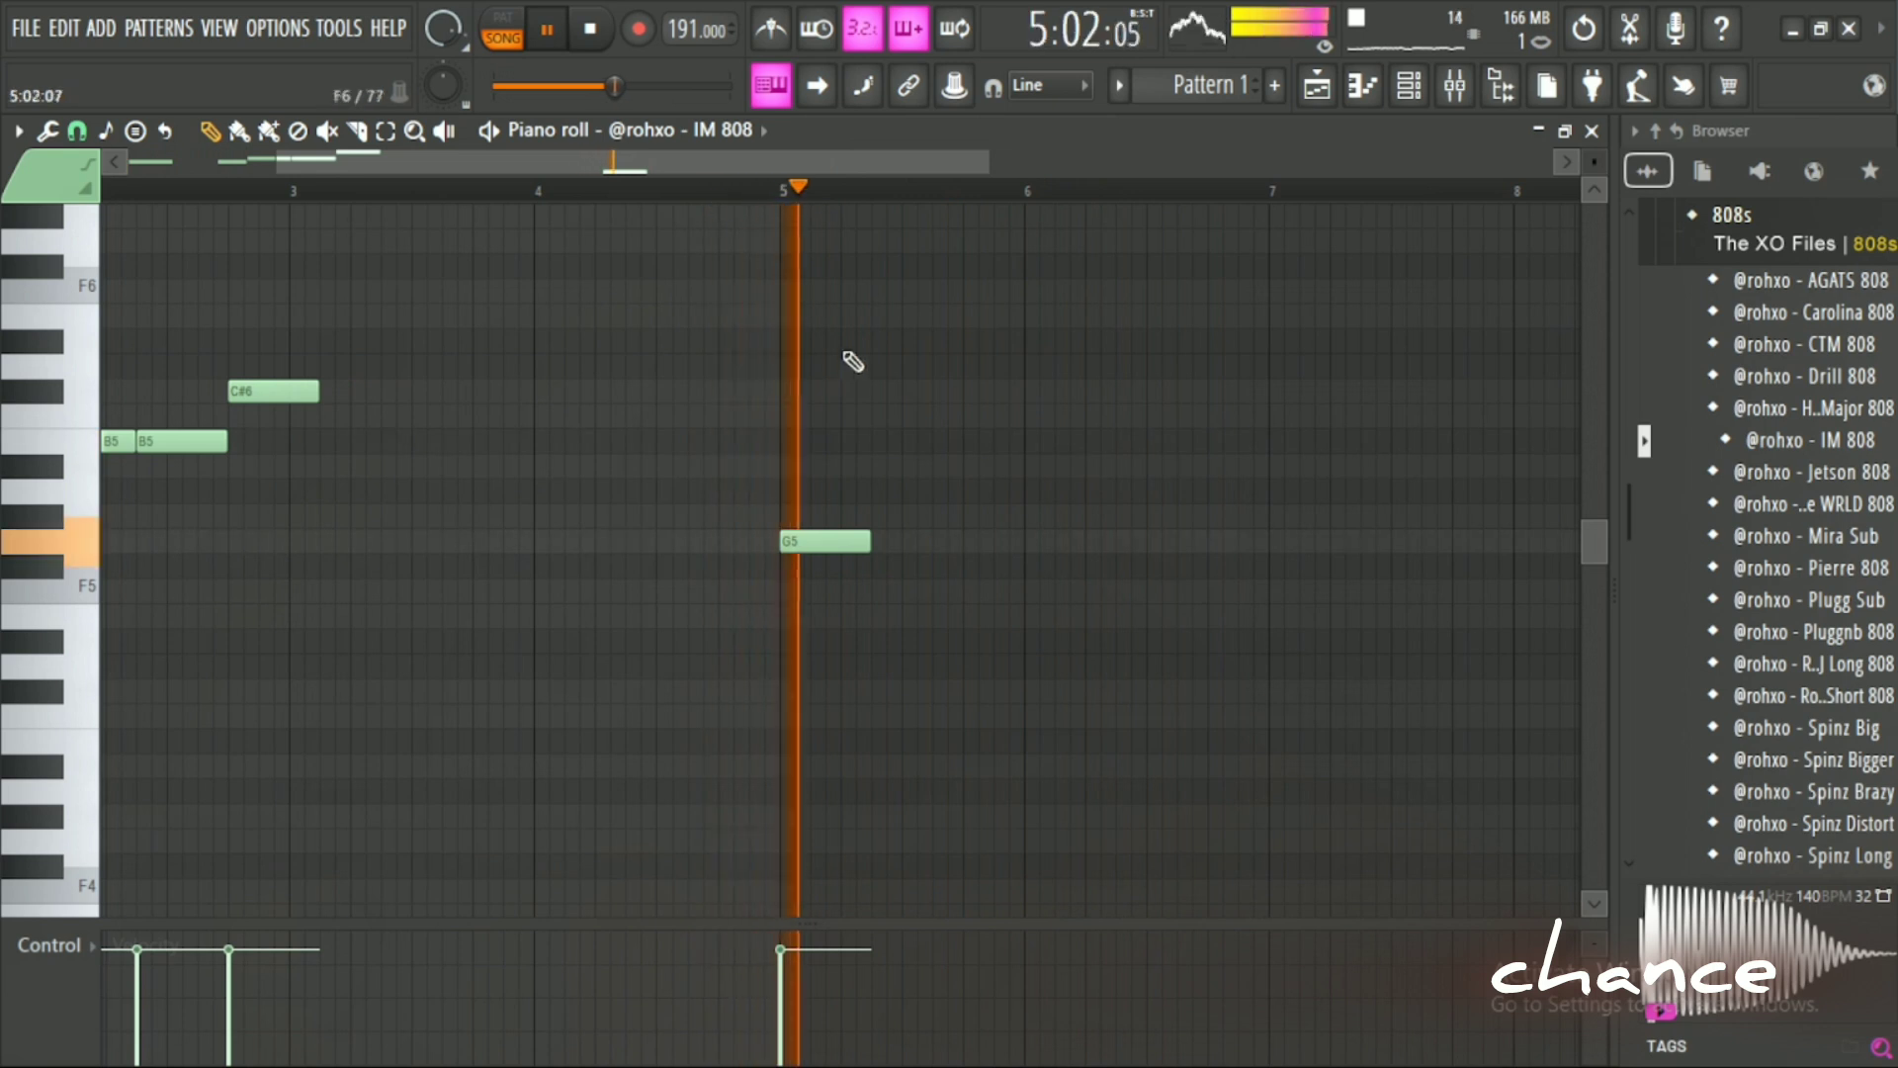
pyautogui.click(1027, 543)
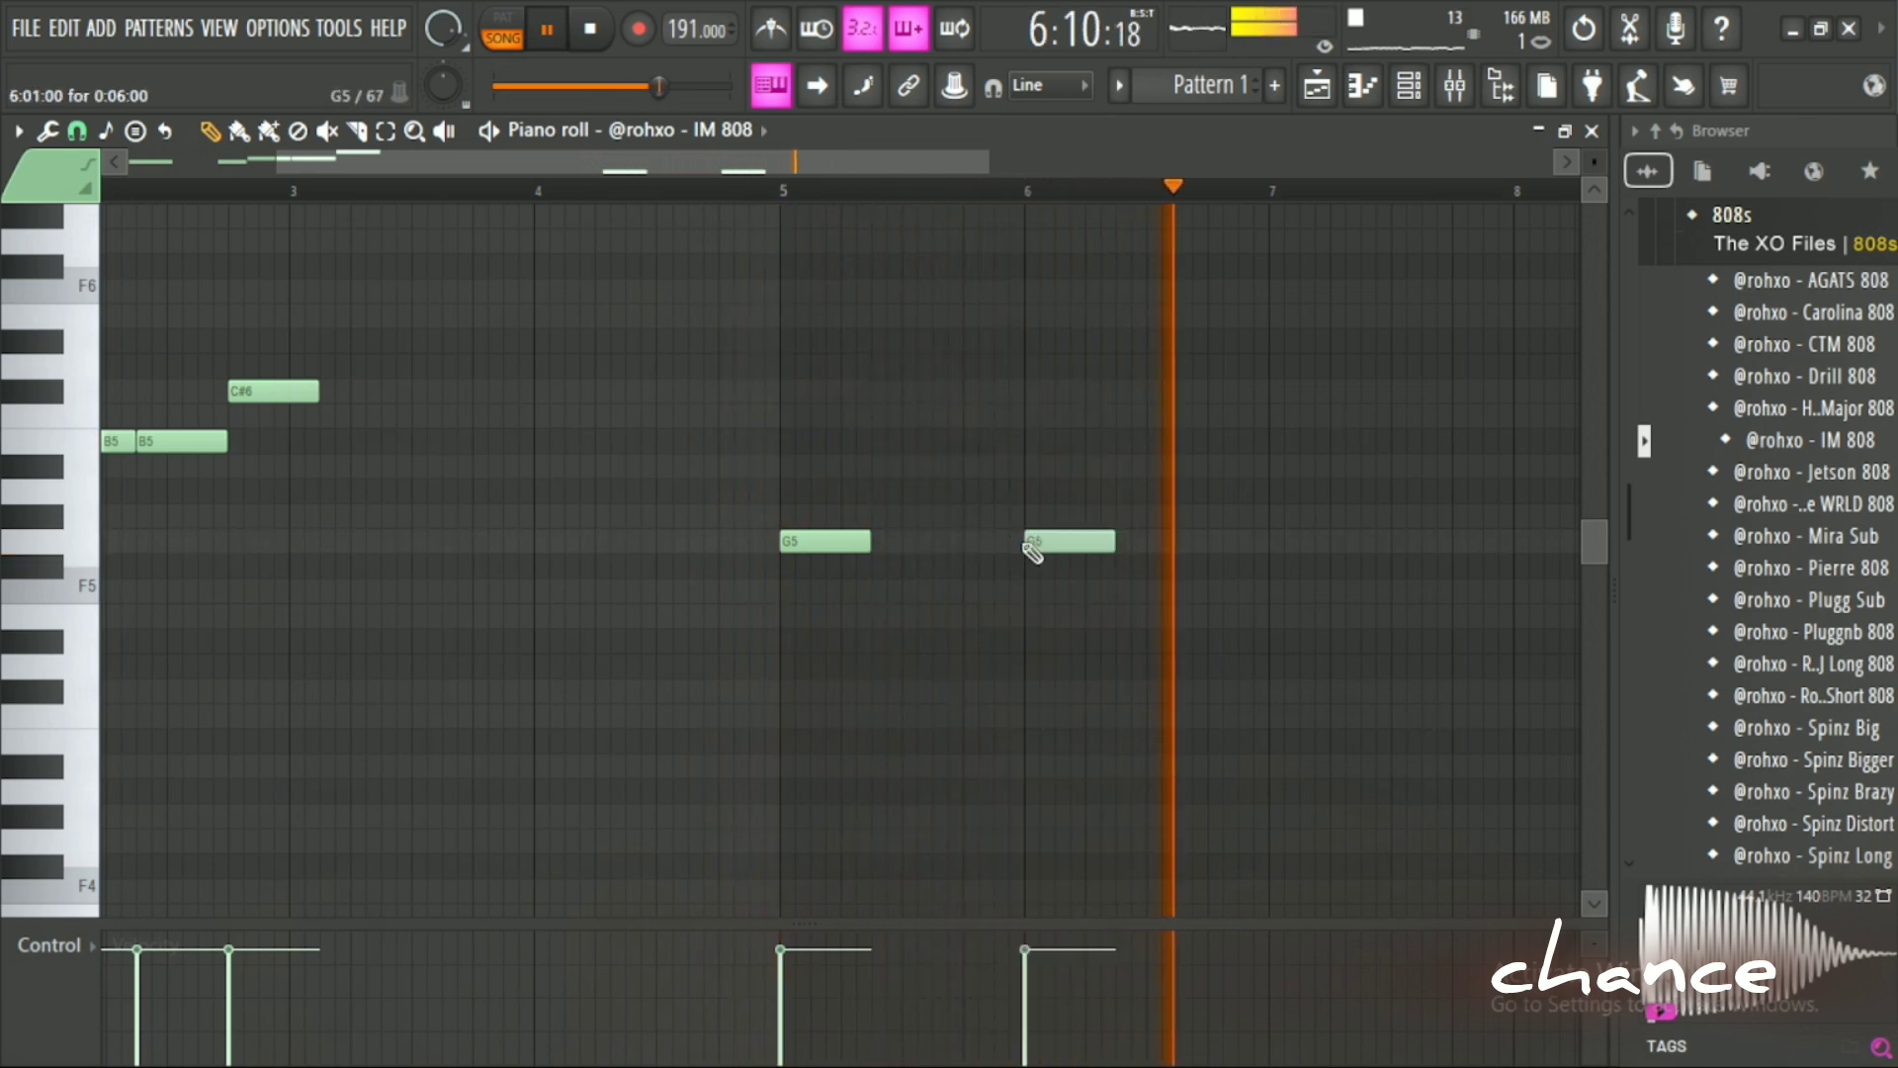
pyautogui.click(1123, 541)
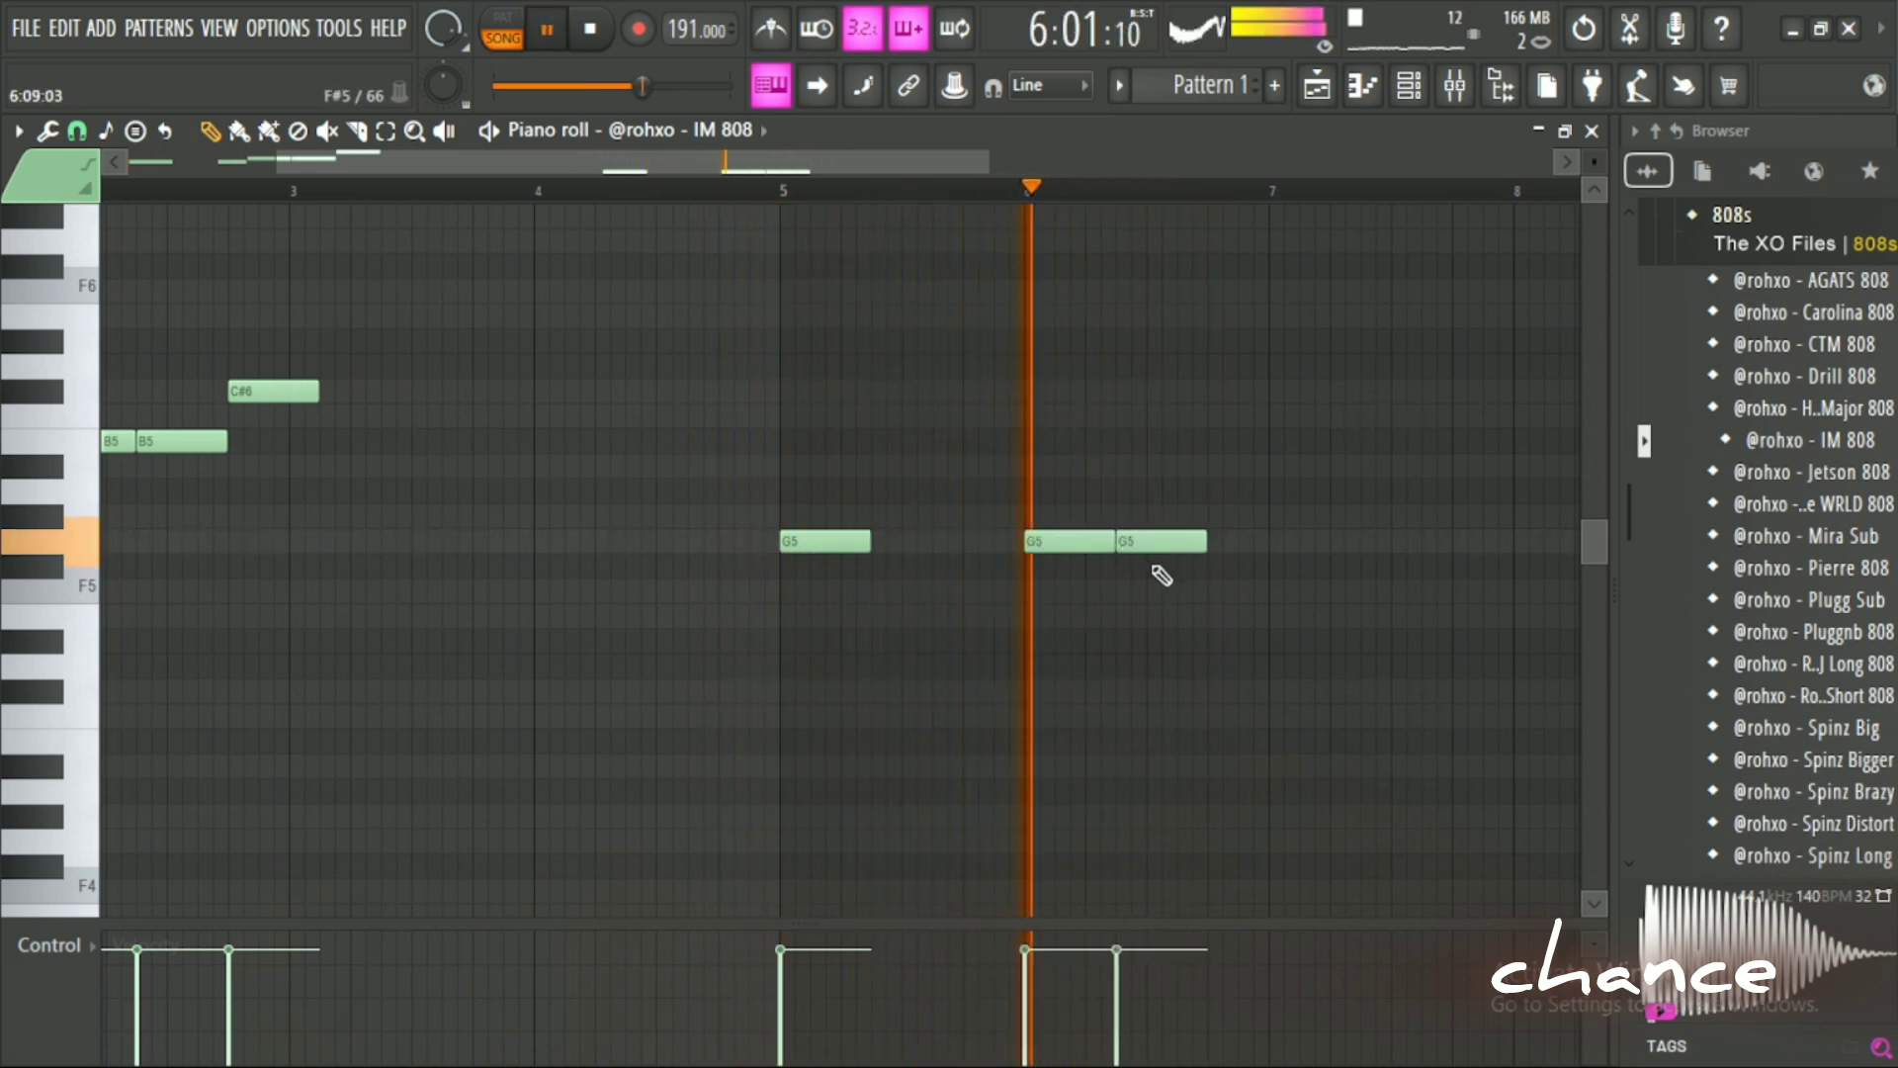
pyautogui.click(1217, 591)
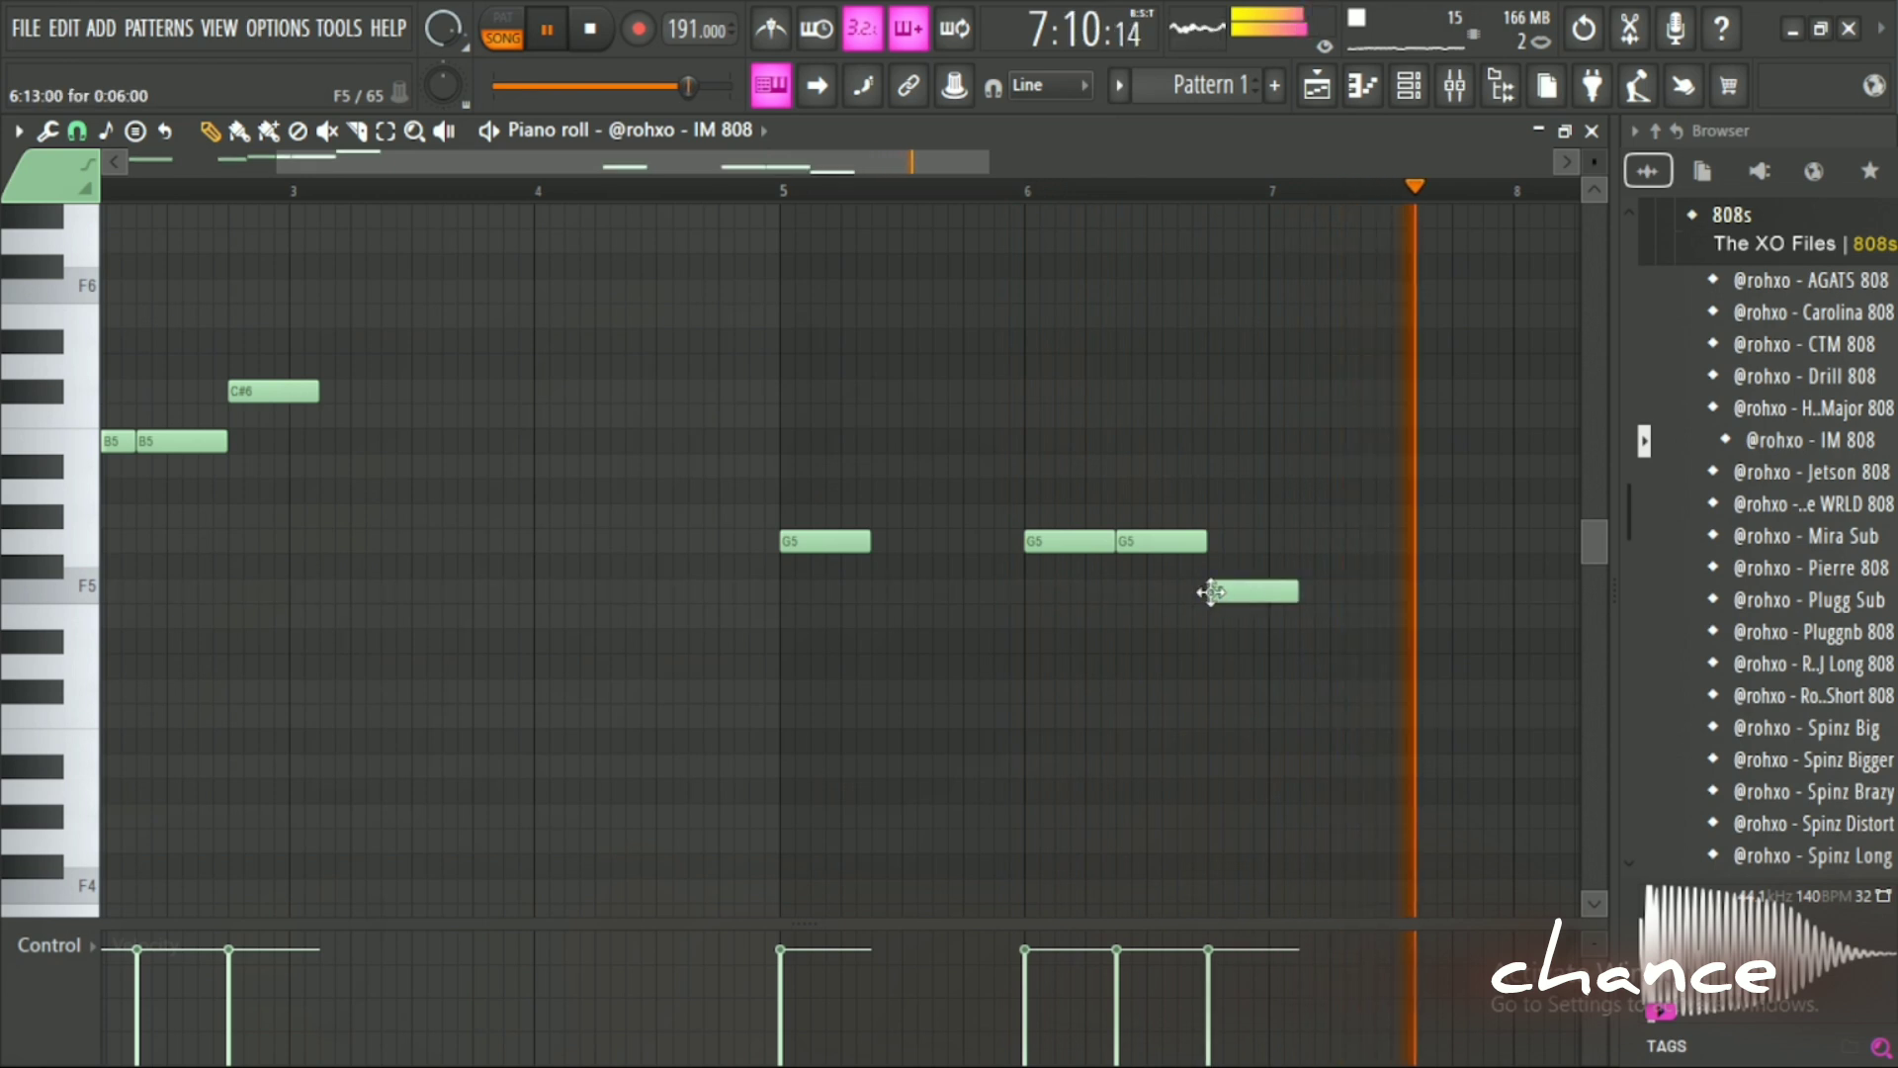
pyautogui.press('space')
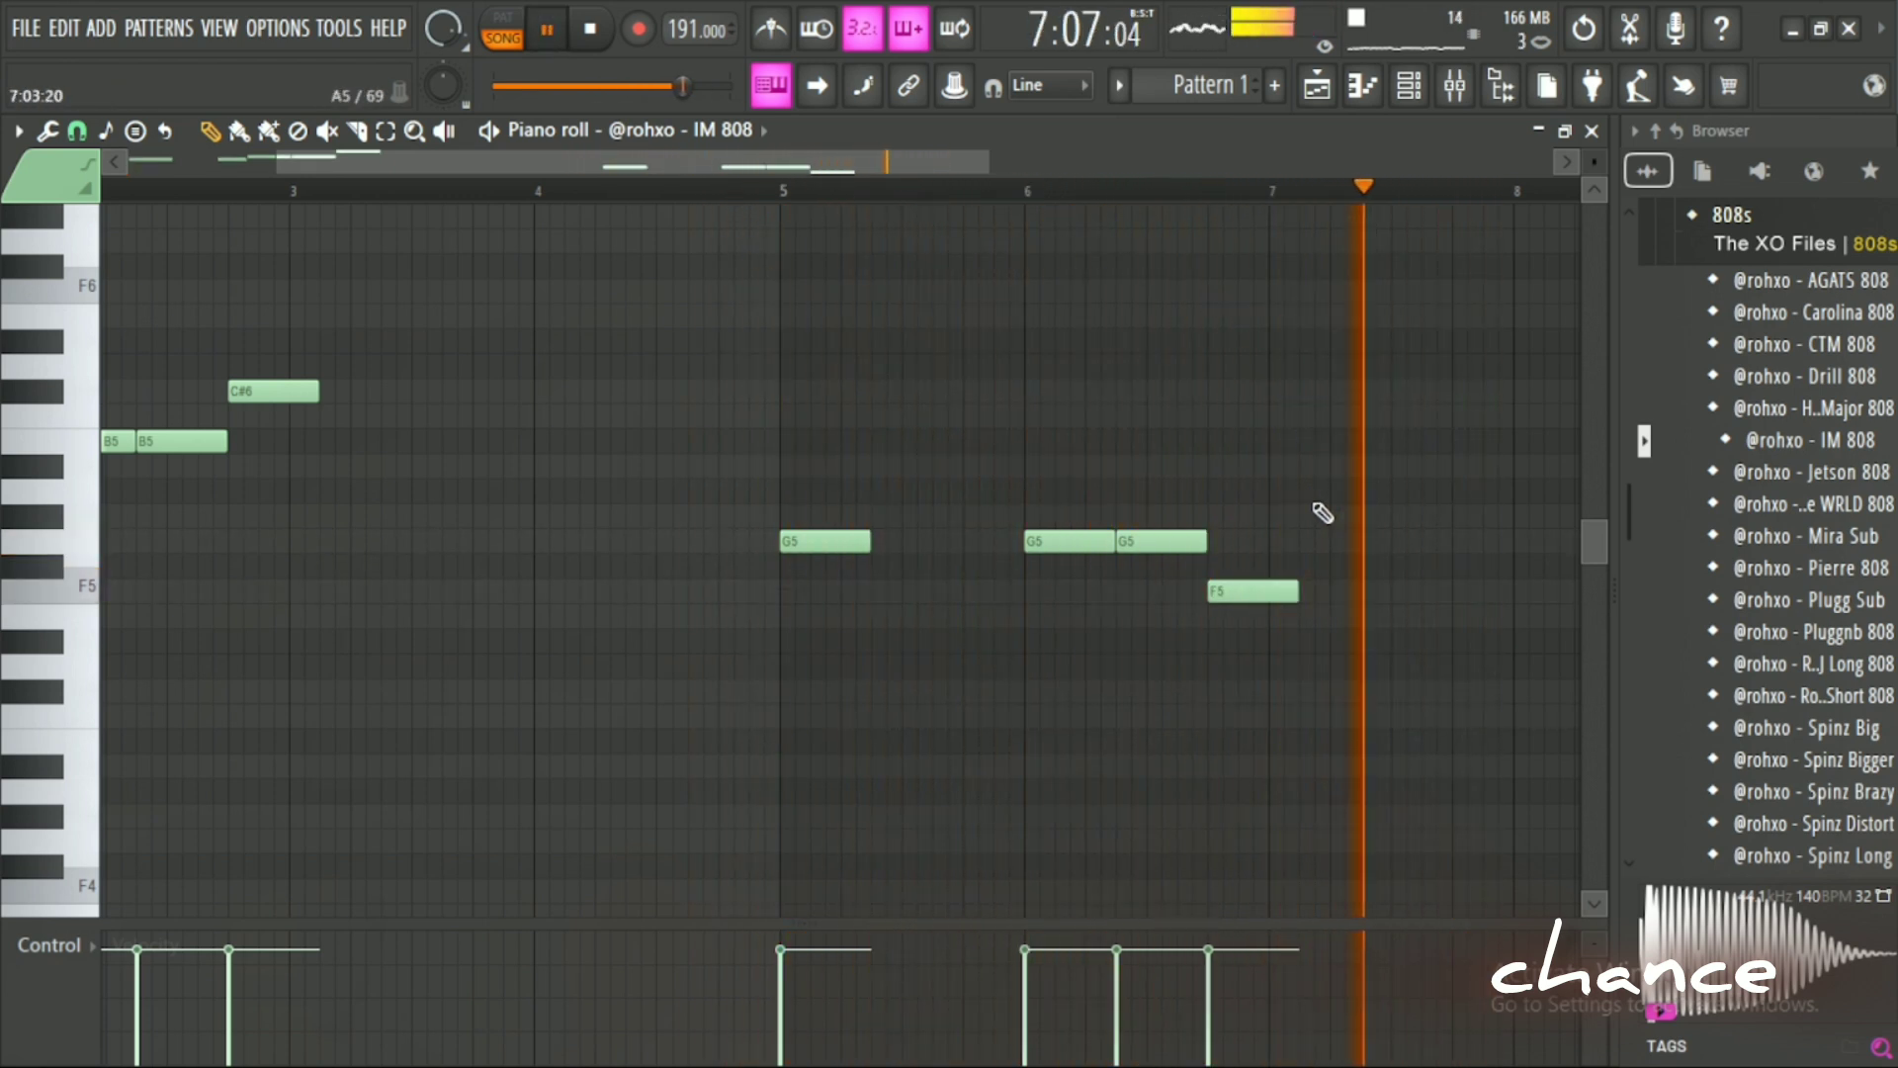
pyautogui.moveTo(1272, 582); pyautogui.dragTo(1272, 557)
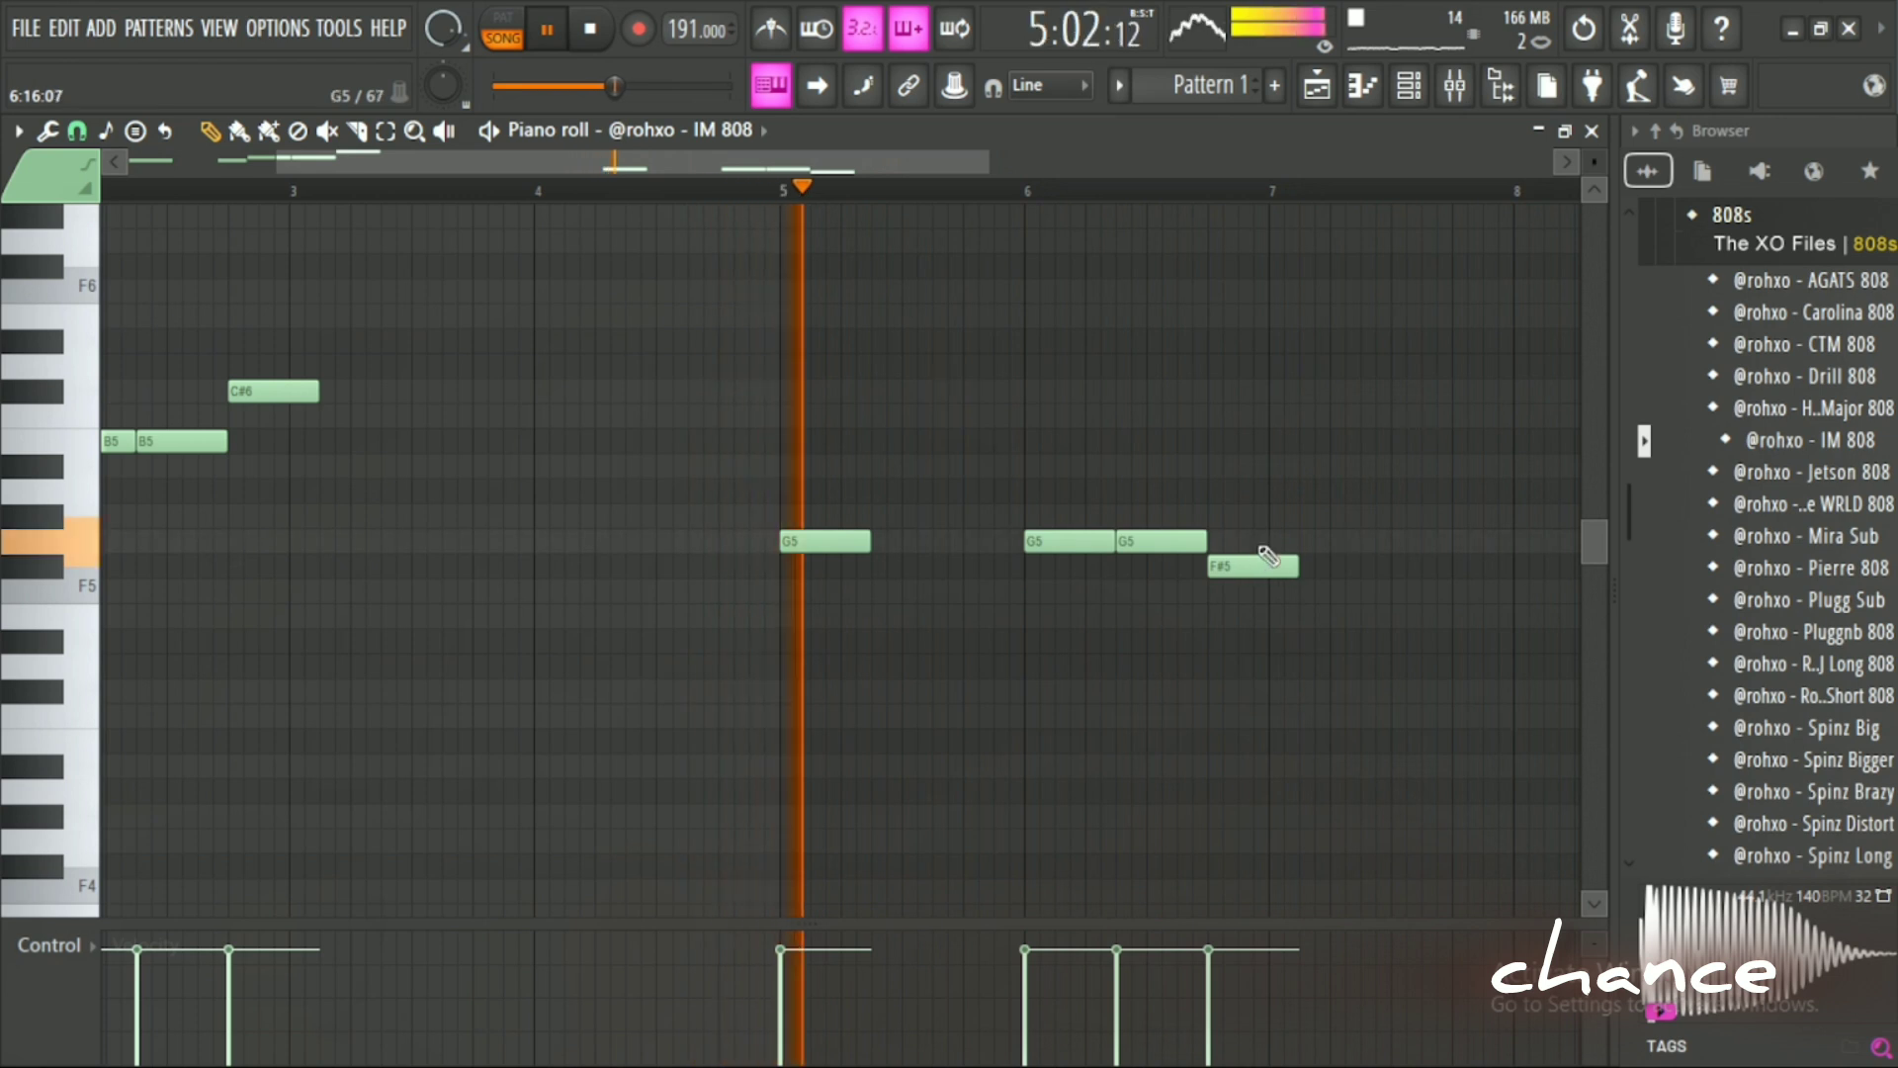
# Add 808 notes G5, G#5 and B5 ending exactly with bar 8, and raise the last note of bar 6 to A5.
pyautogui.moveTo(907, 160); pyautogui.dragTo(1064, 223)
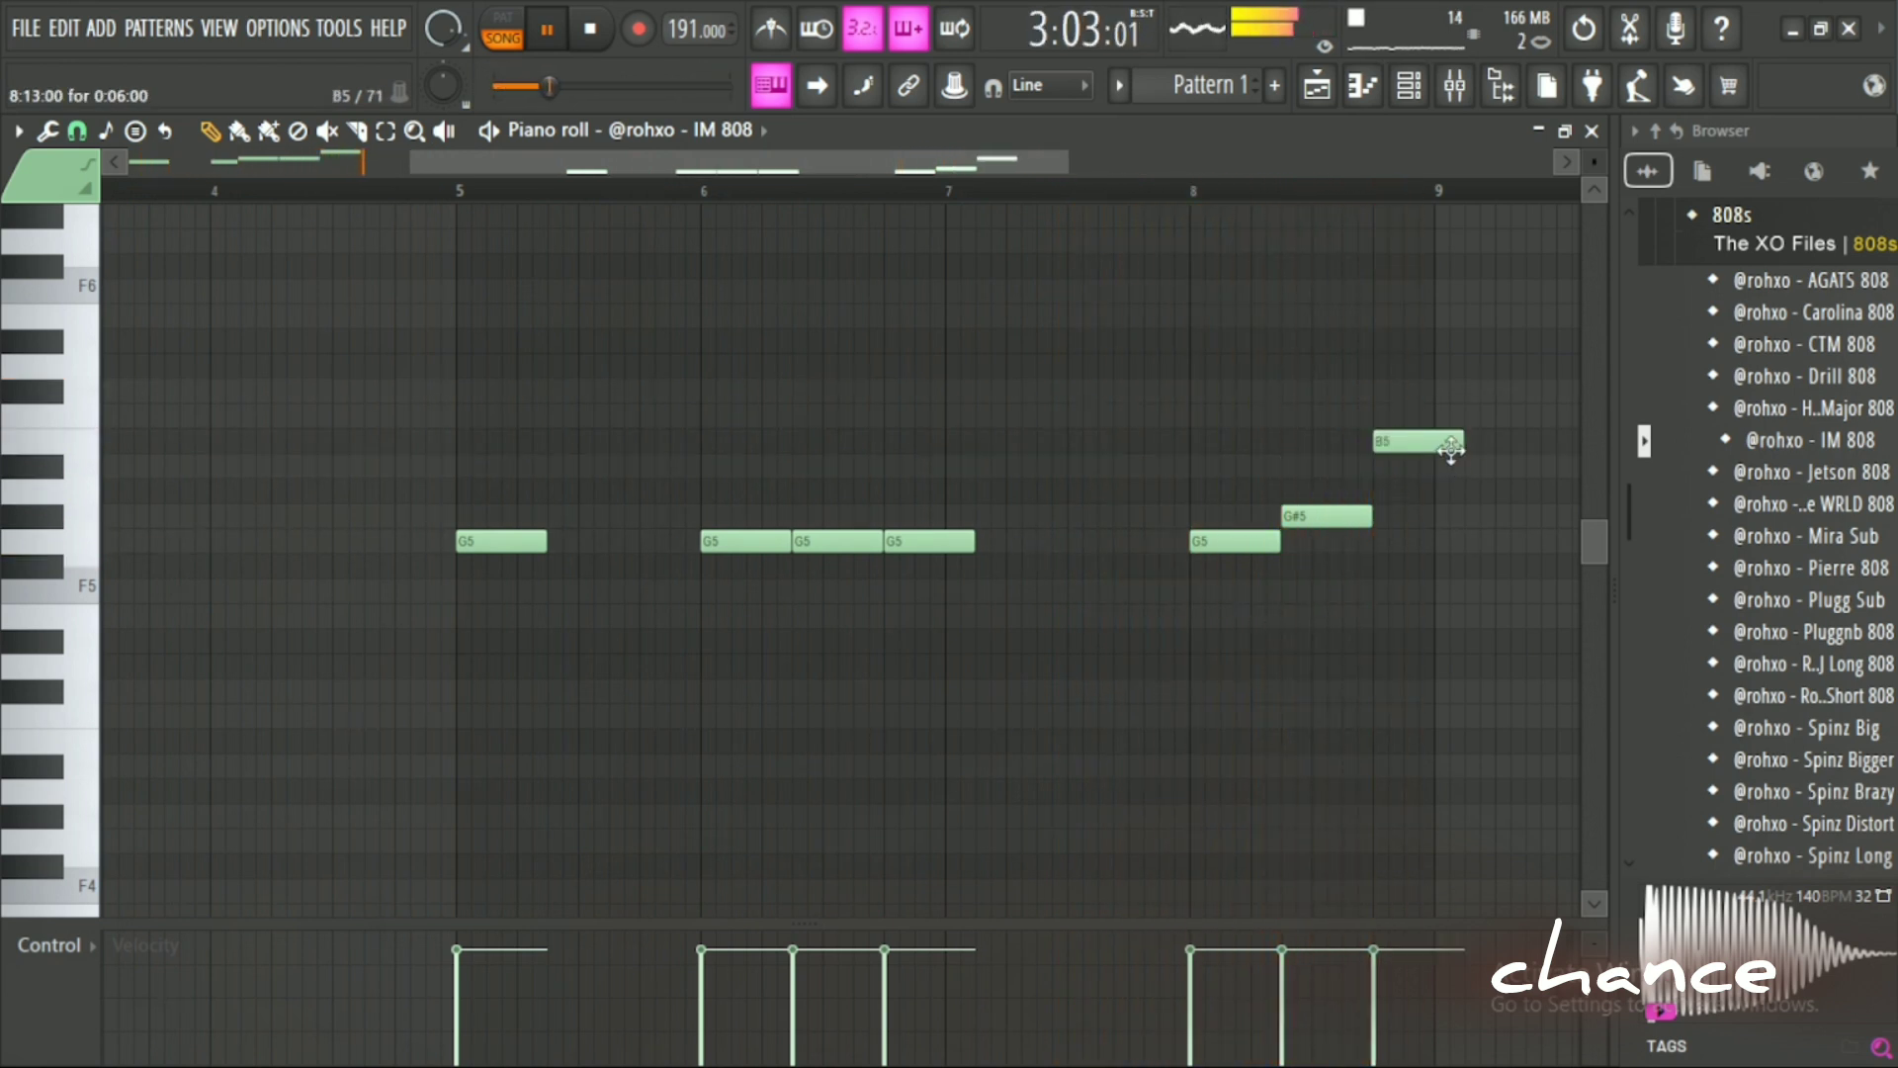
pyautogui.moveTo(1455, 448); pyautogui.dragTo(1434, 450)
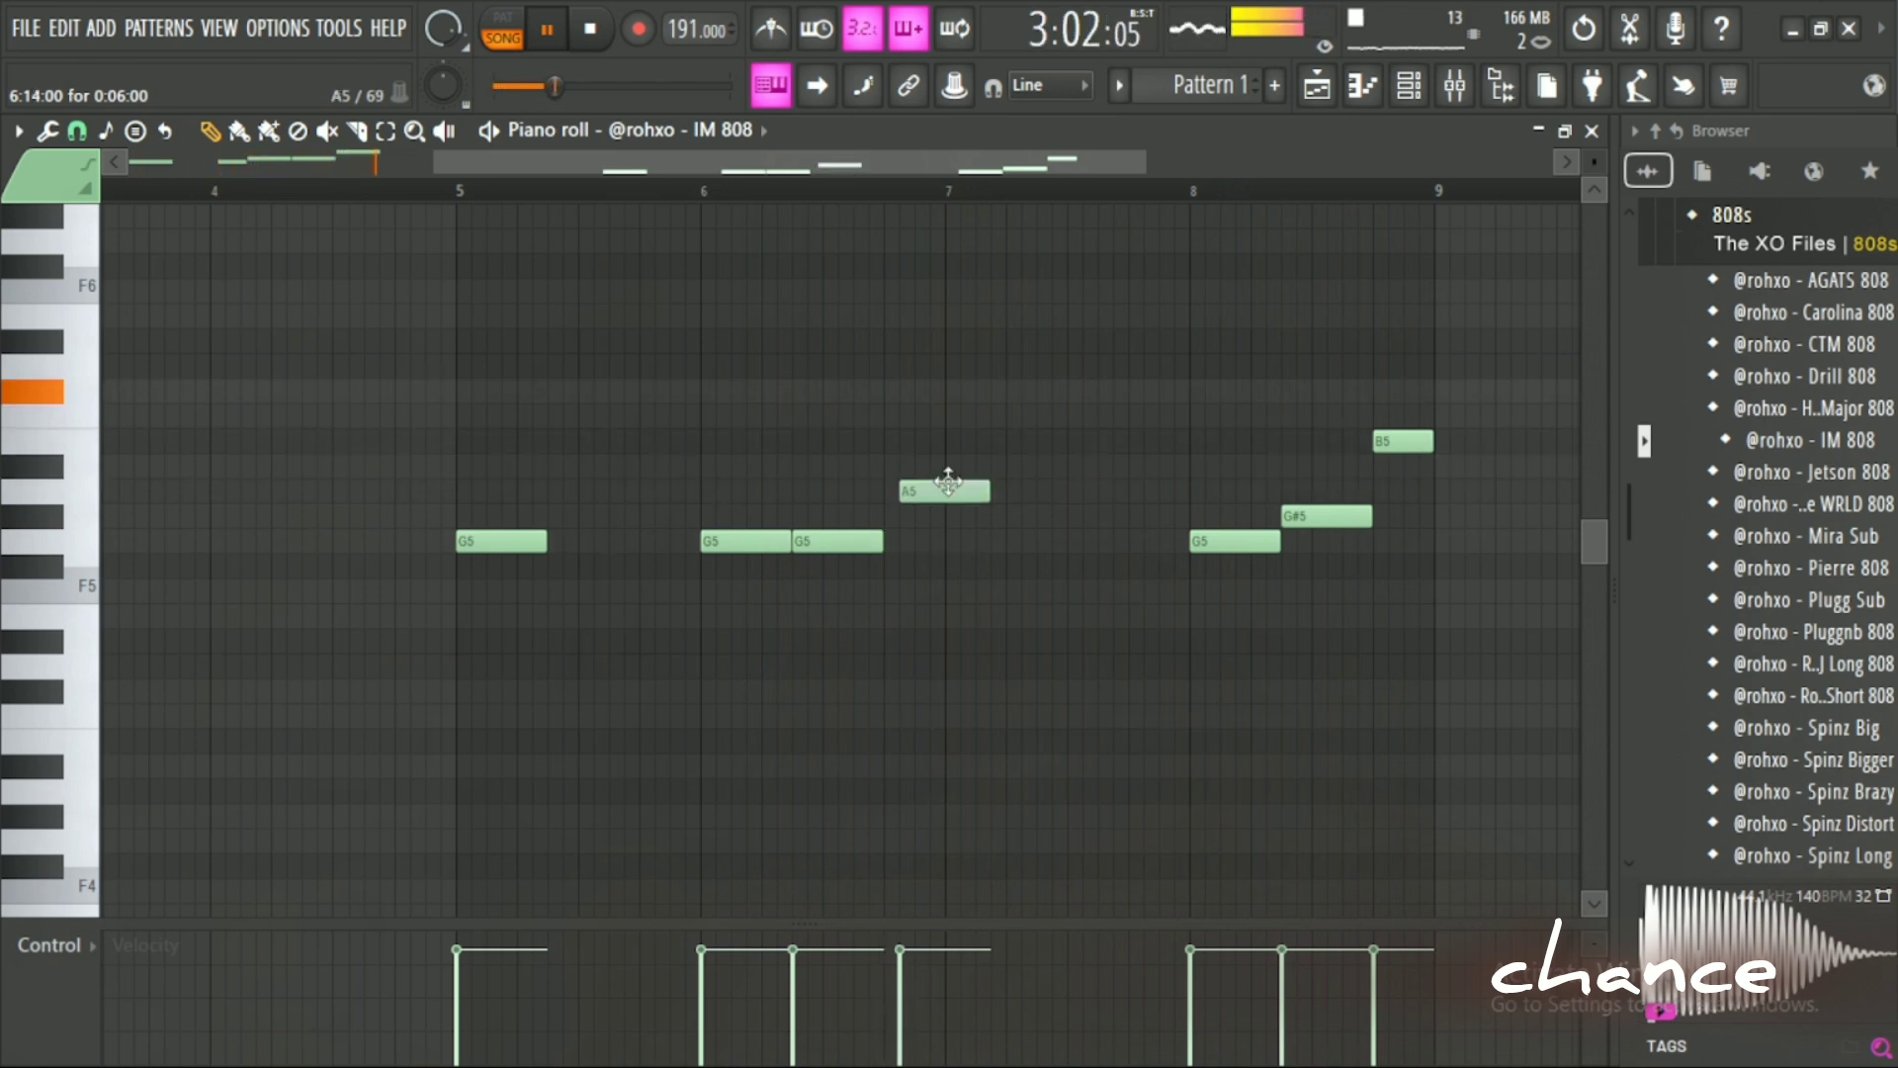
pyautogui.moveTo(939, 483); pyautogui.dragTo(922, 483)
pyautogui.press('space')
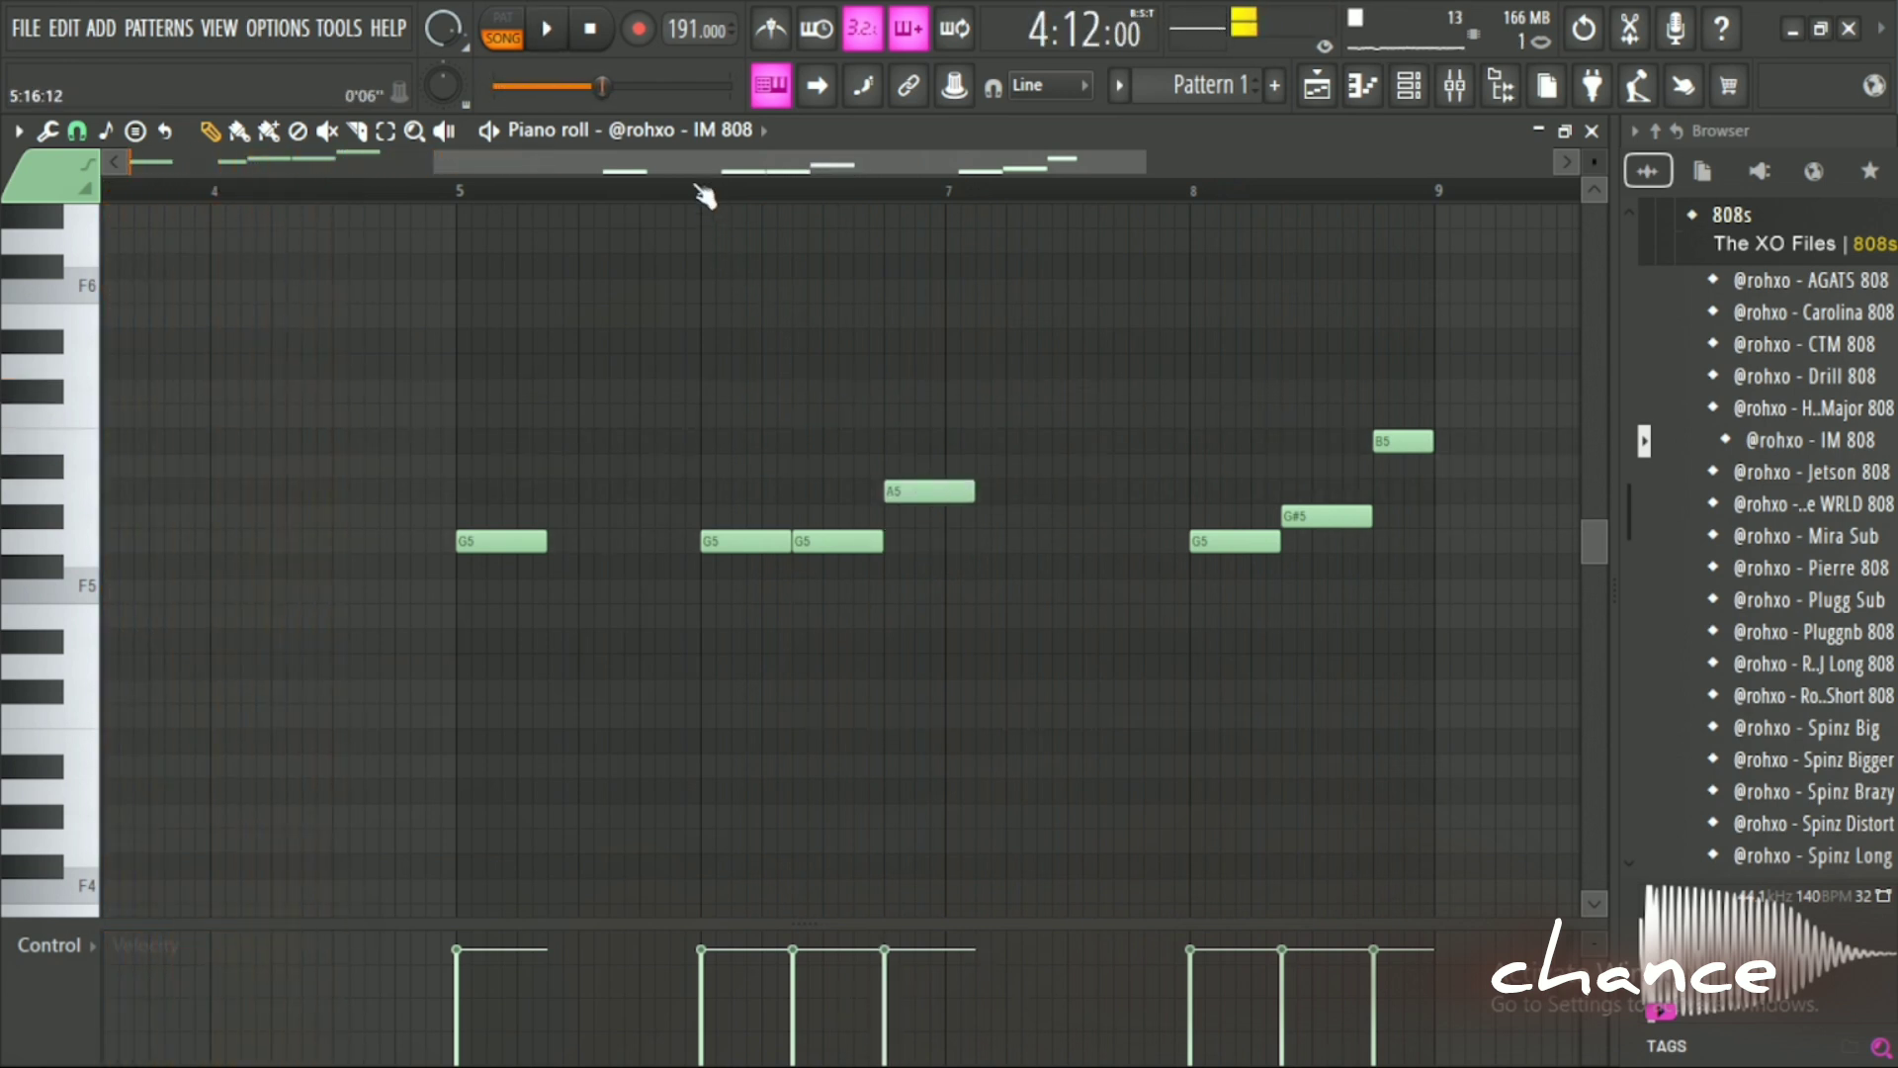
# Retune the opening 808 phrase, lowering both A#5 notes to A5 and the closing C#6 to C6.
pyautogui.moveTo(692, 161); pyautogui.dragTo(191, 257)
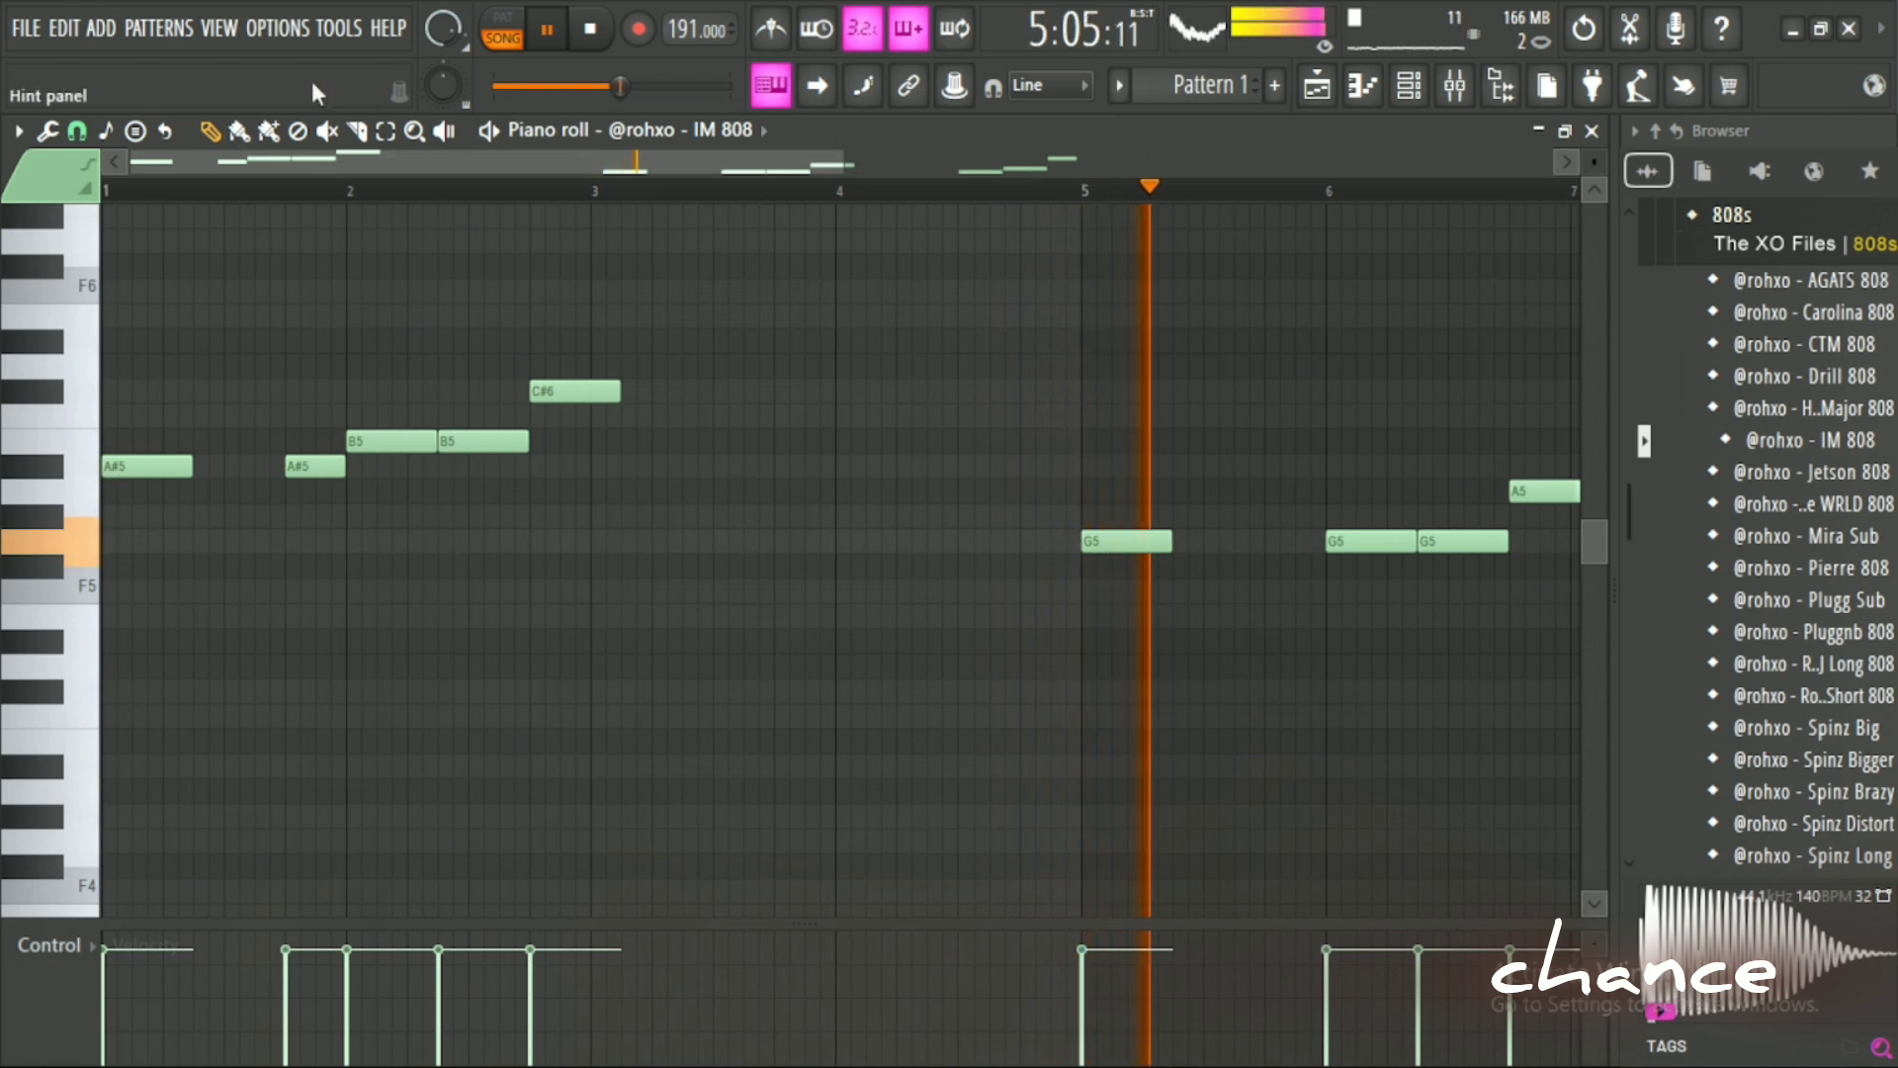
pyautogui.press('space')
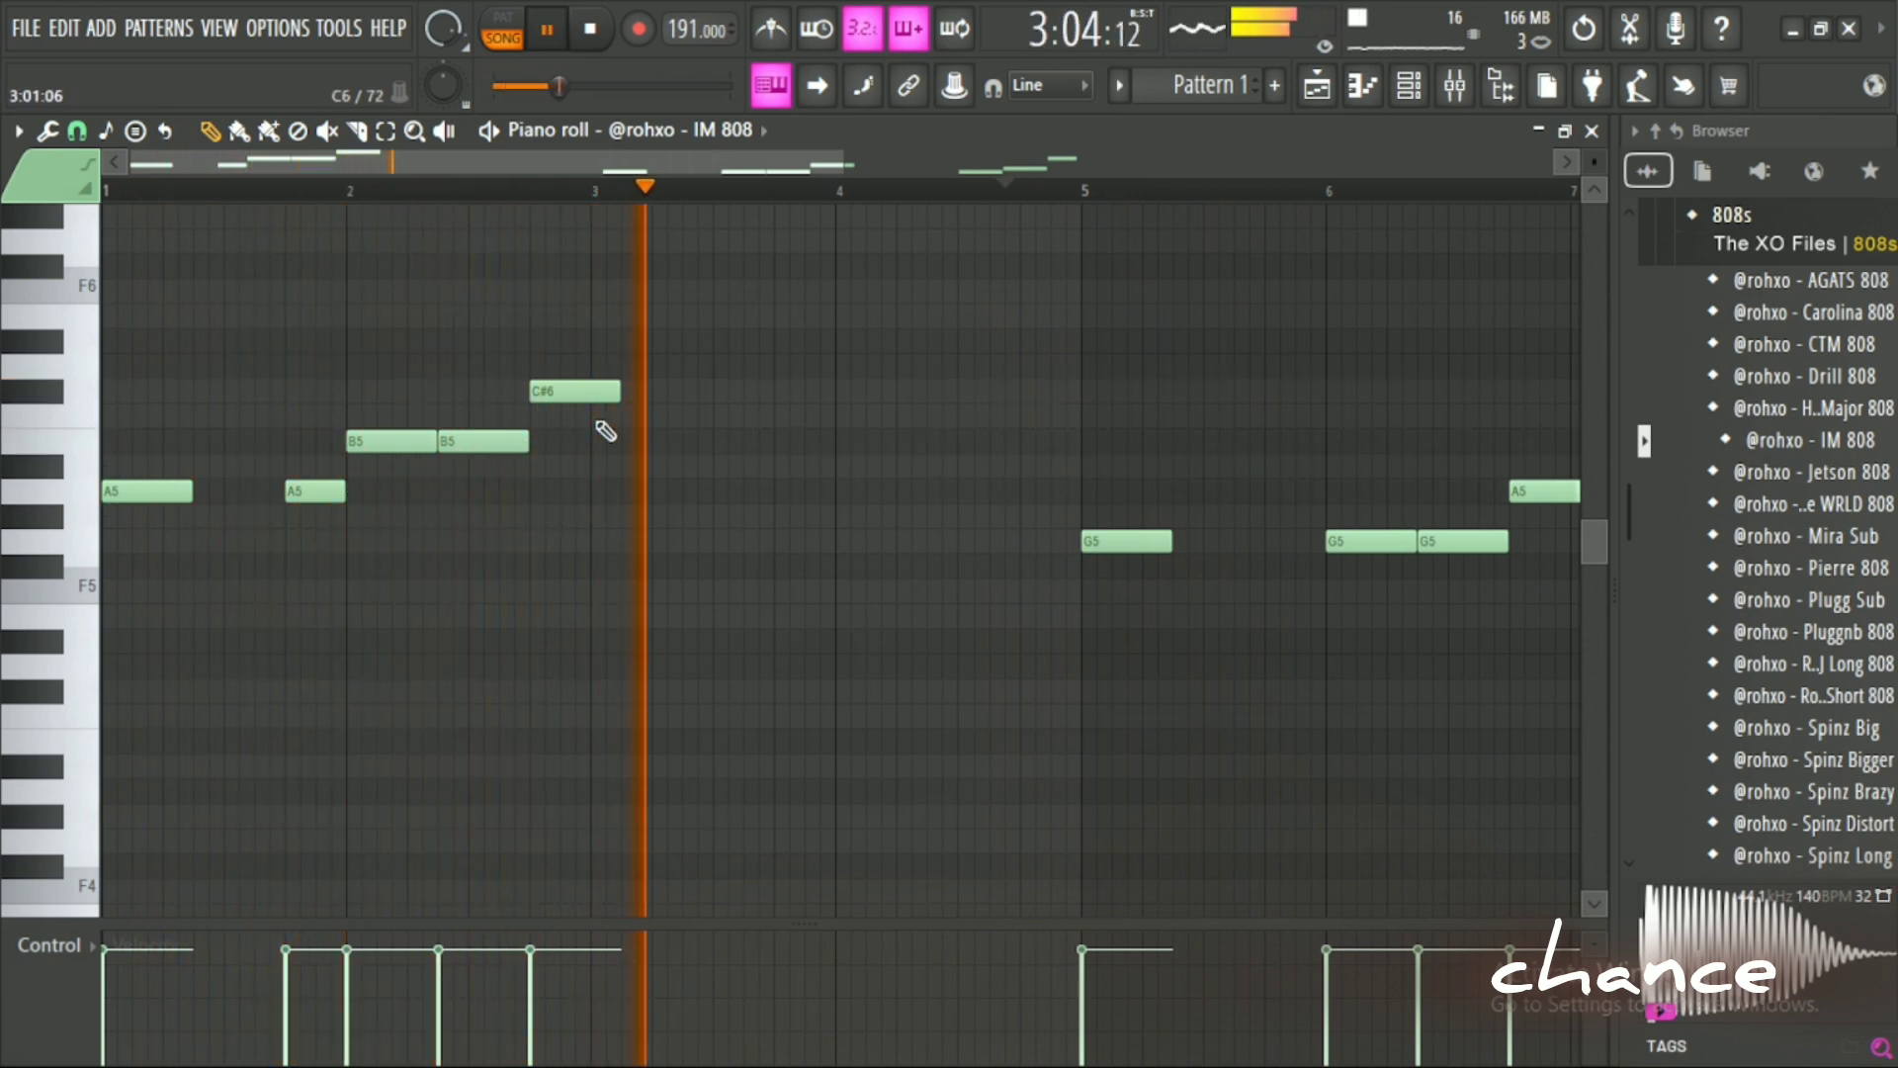
pyautogui.moveTo(575, 394); pyautogui.dragTo(575, 368)
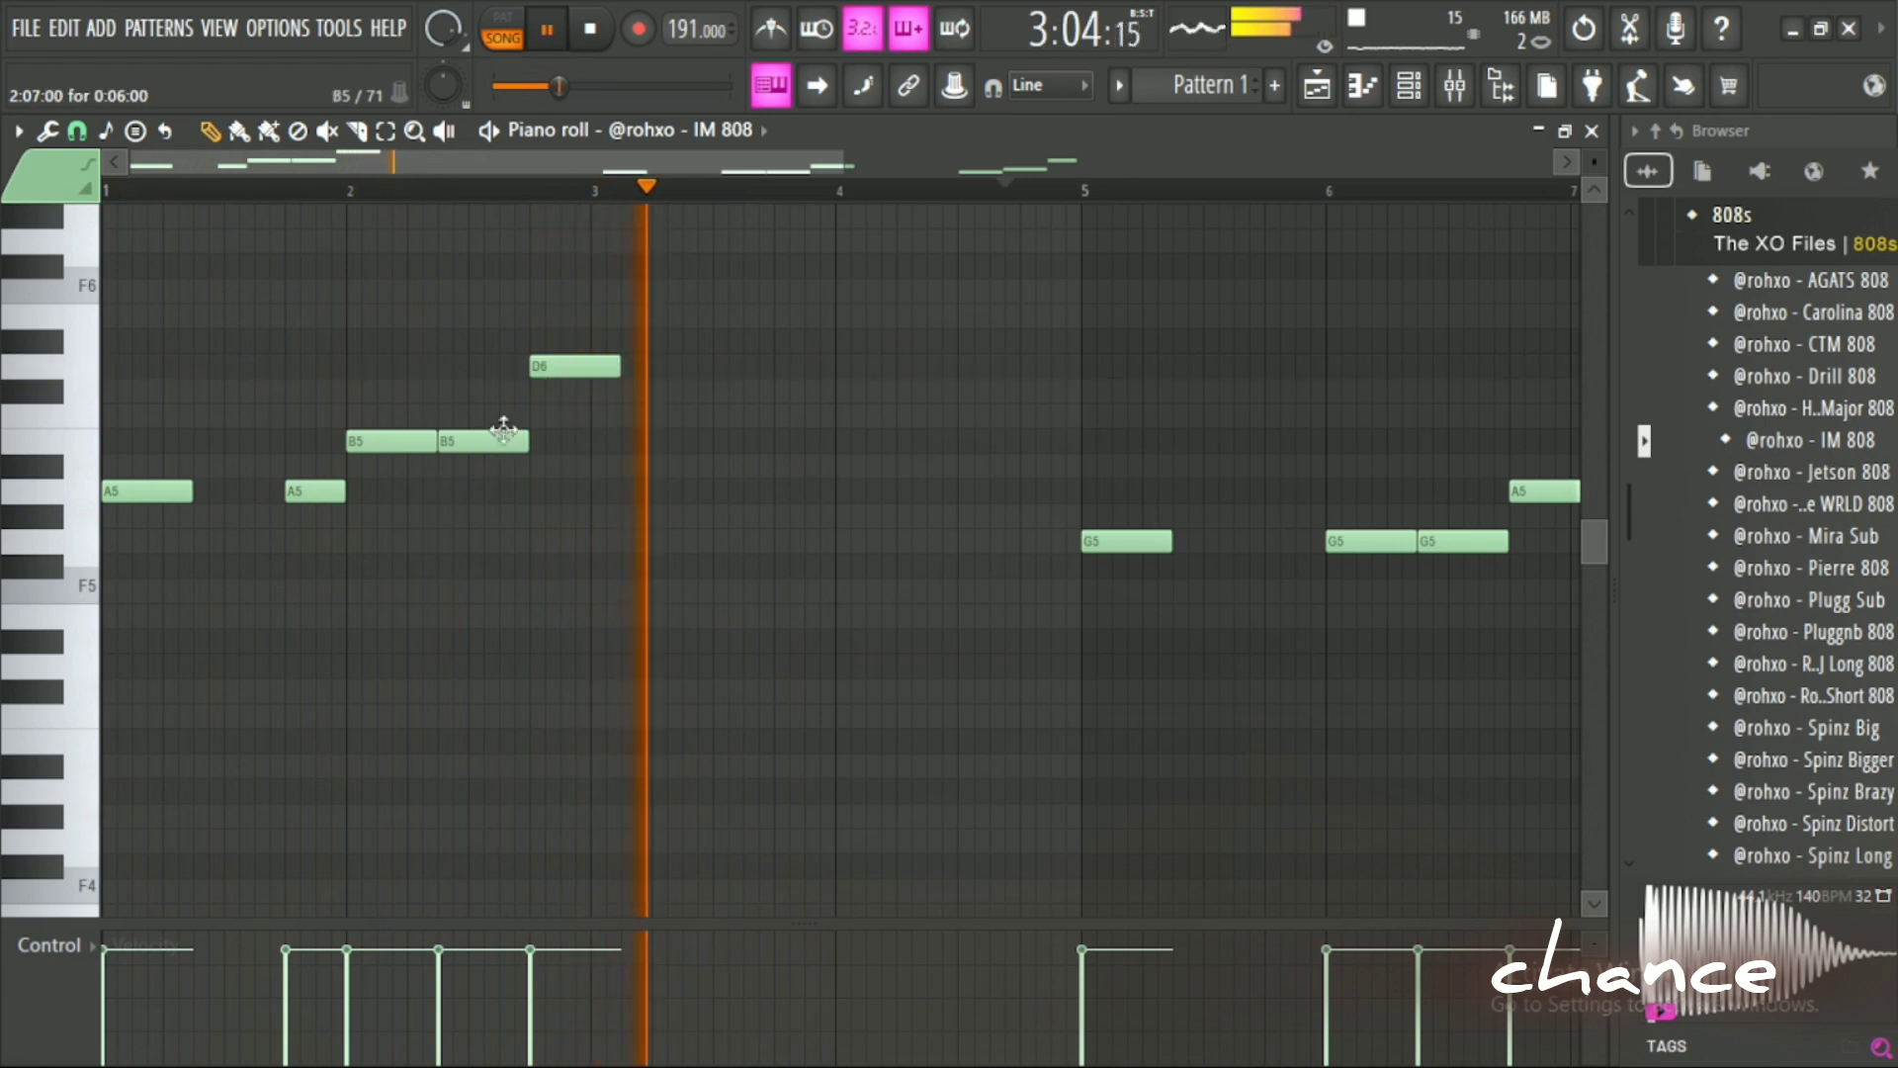
pyautogui.moveTo(553, 366); pyautogui.dragTo(552, 420)
pyautogui.press('space')
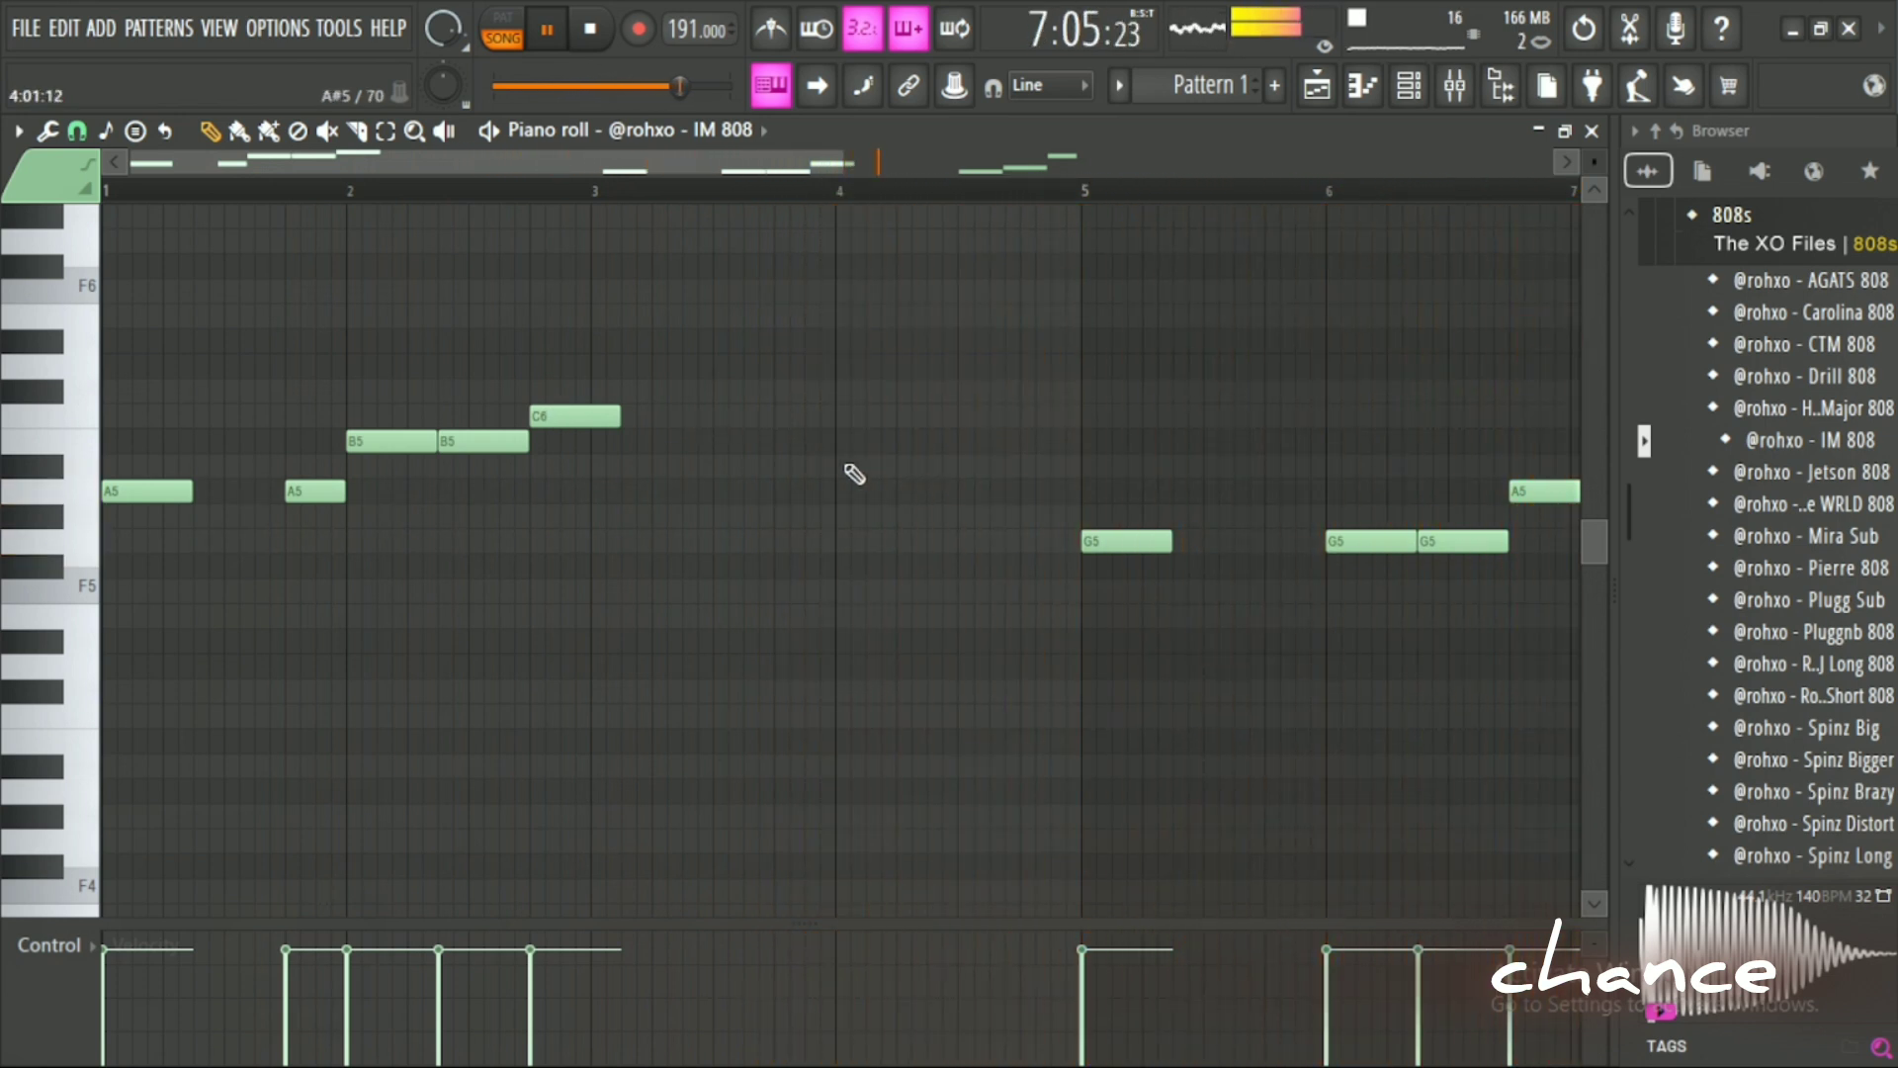
# Lower the A5 808 note at the end of bar 6 and play the pattern back.
pyautogui.moveTo(630, 178); pyautogui.dragTo(929, 287)
pyautogui.moveTo(1012, 491); pyautogui.dragTo(1018, 621)
pyautogui.press('space')
pyautogui.press('space')
pyautogui.press('space')
pyautogui.press('space')
pyautogui.press('space')
# Complete the opening Mafia OH Hard open-hat phrase with a C5 note on step 13 of bar 2.
pyautogui.moveTo(949, 164); pyautogui.dragTo(686, 168)
pyautogui.moveTo(843, 163); pyautogui.dragTo(1177, 262)
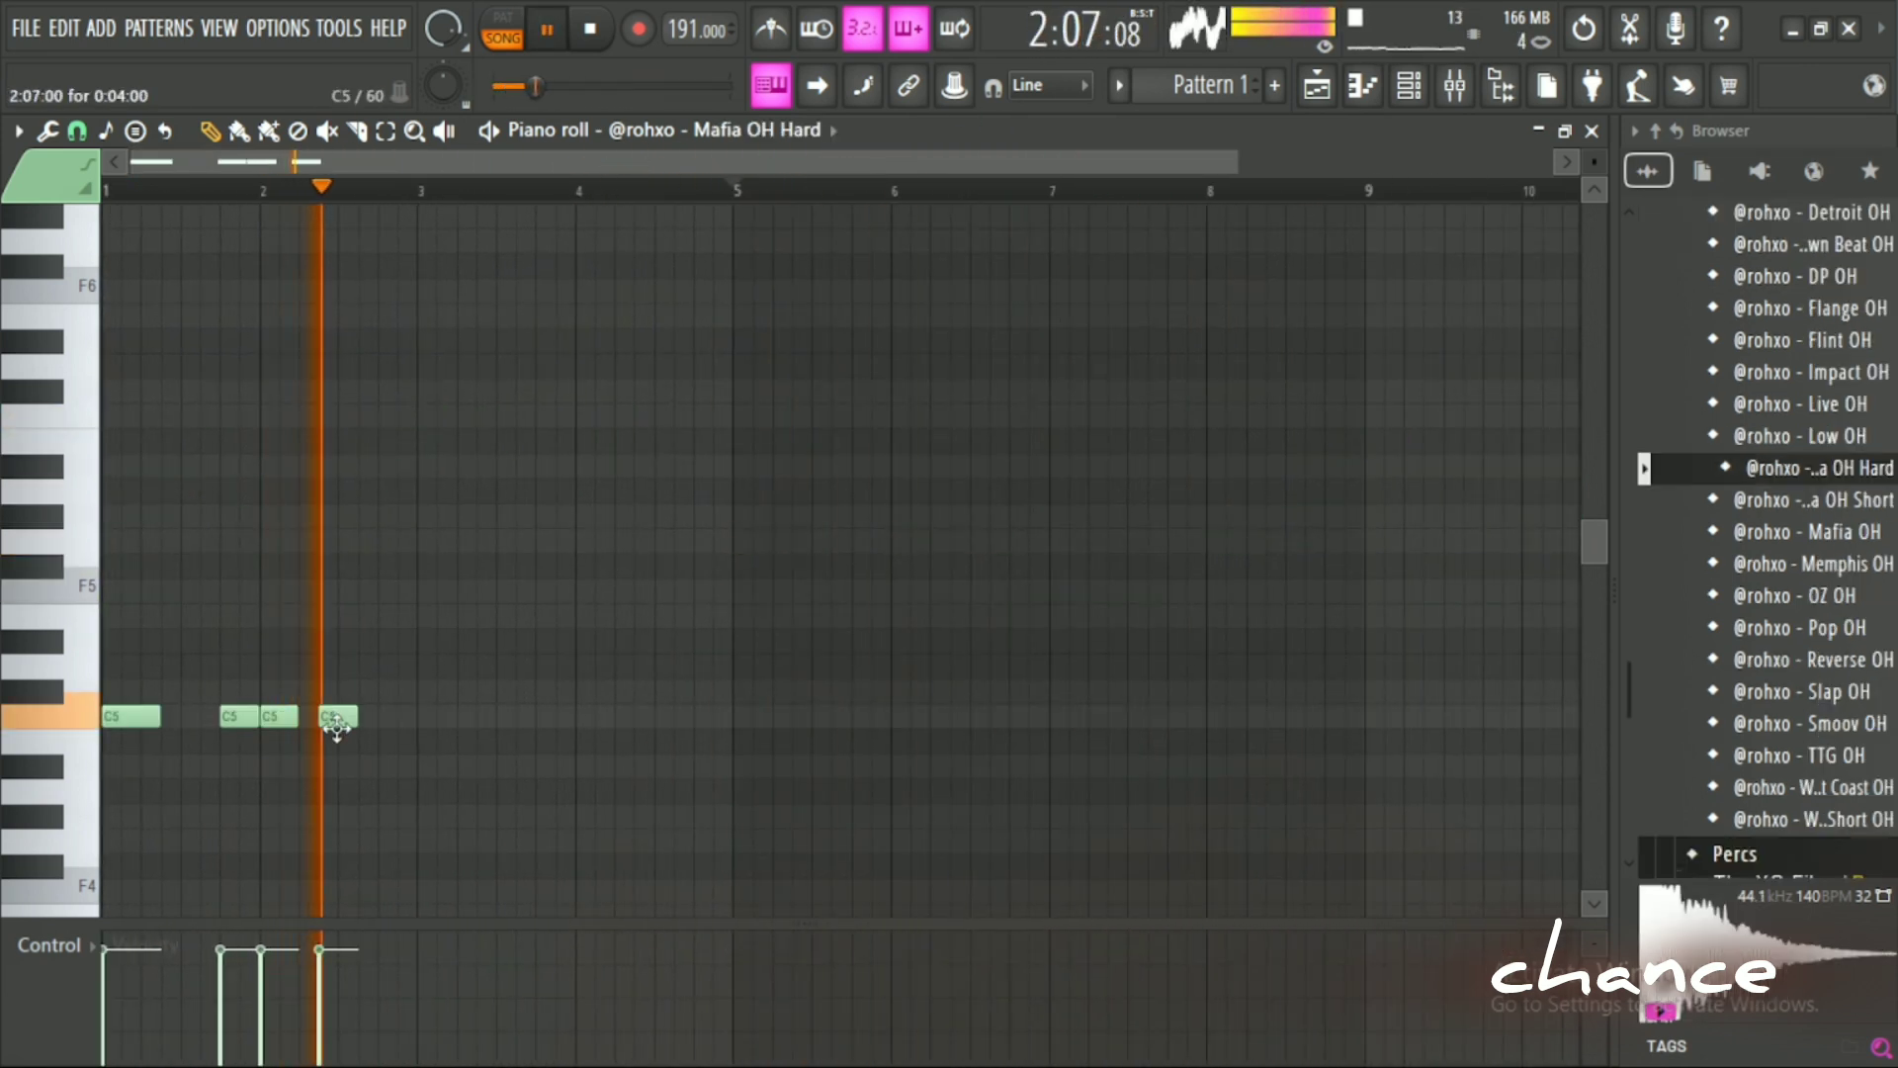
pyautogui.press('space')
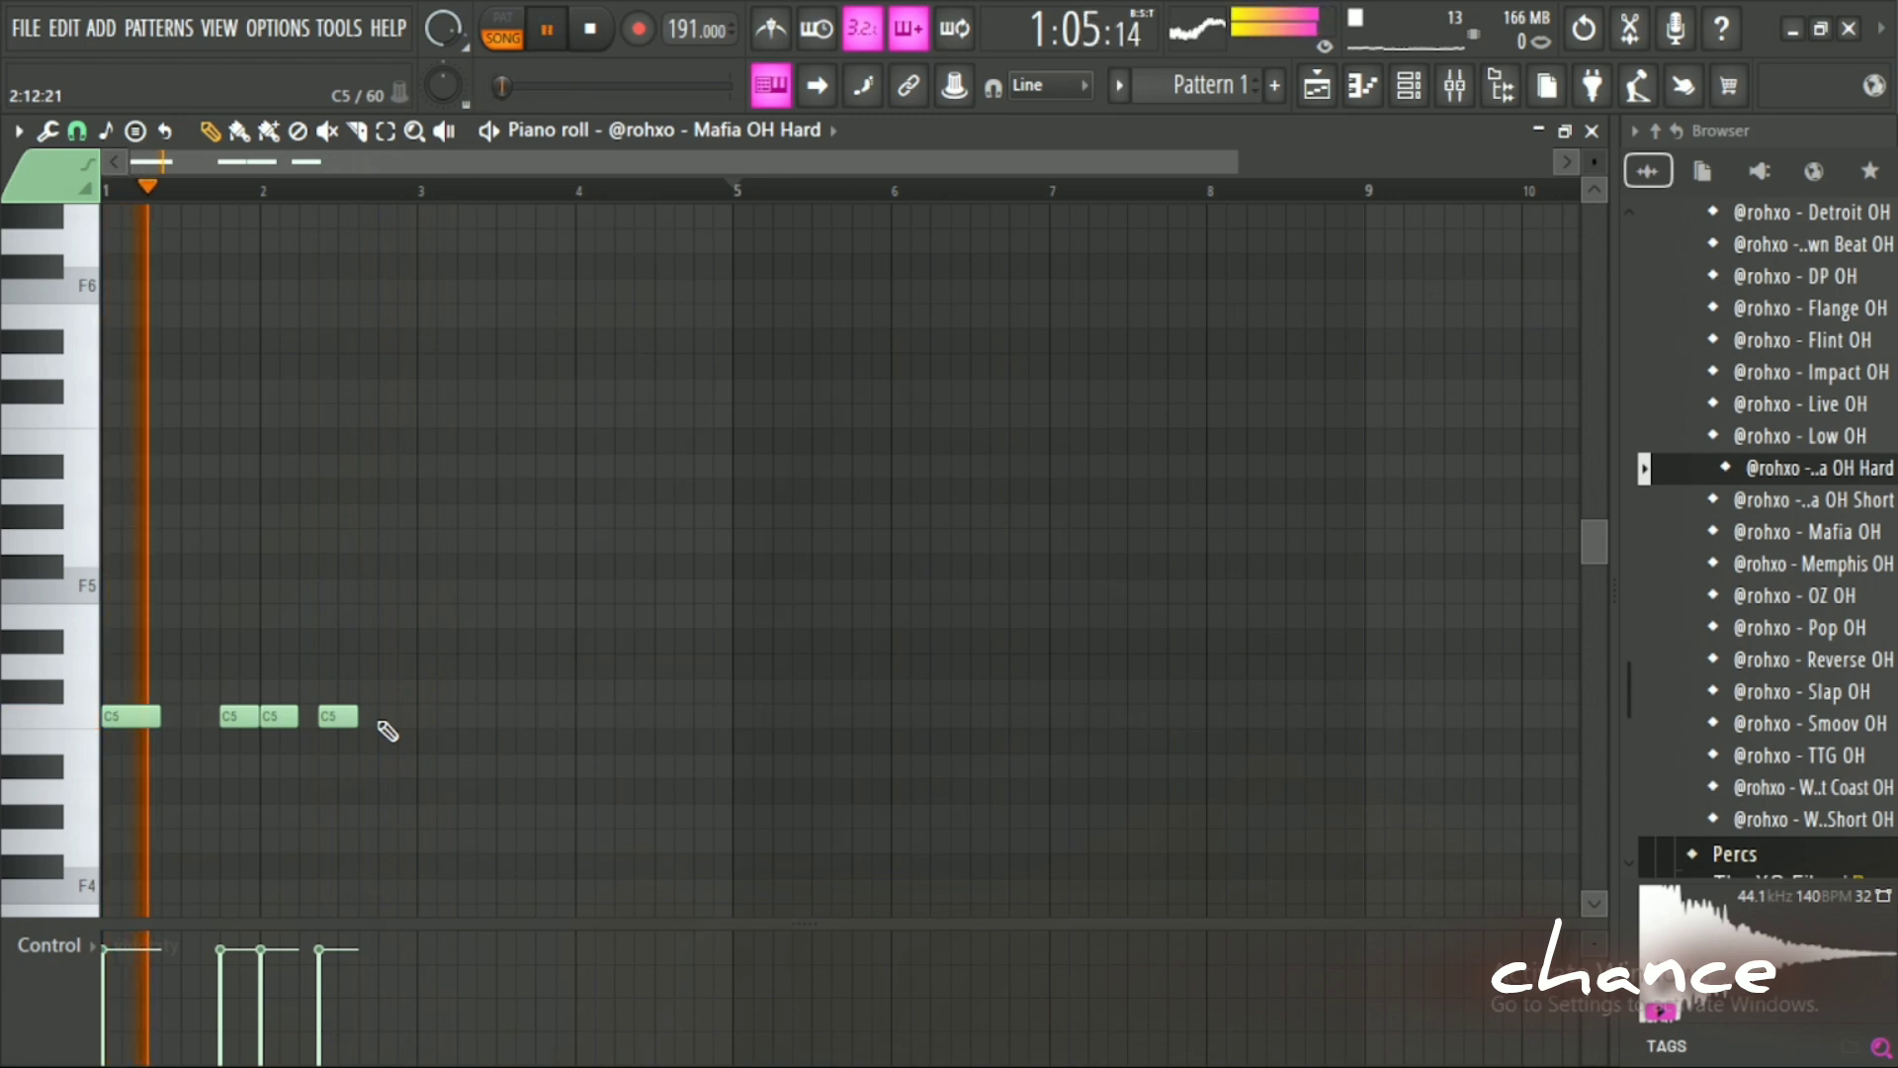
pyautogui.click(390, 717)
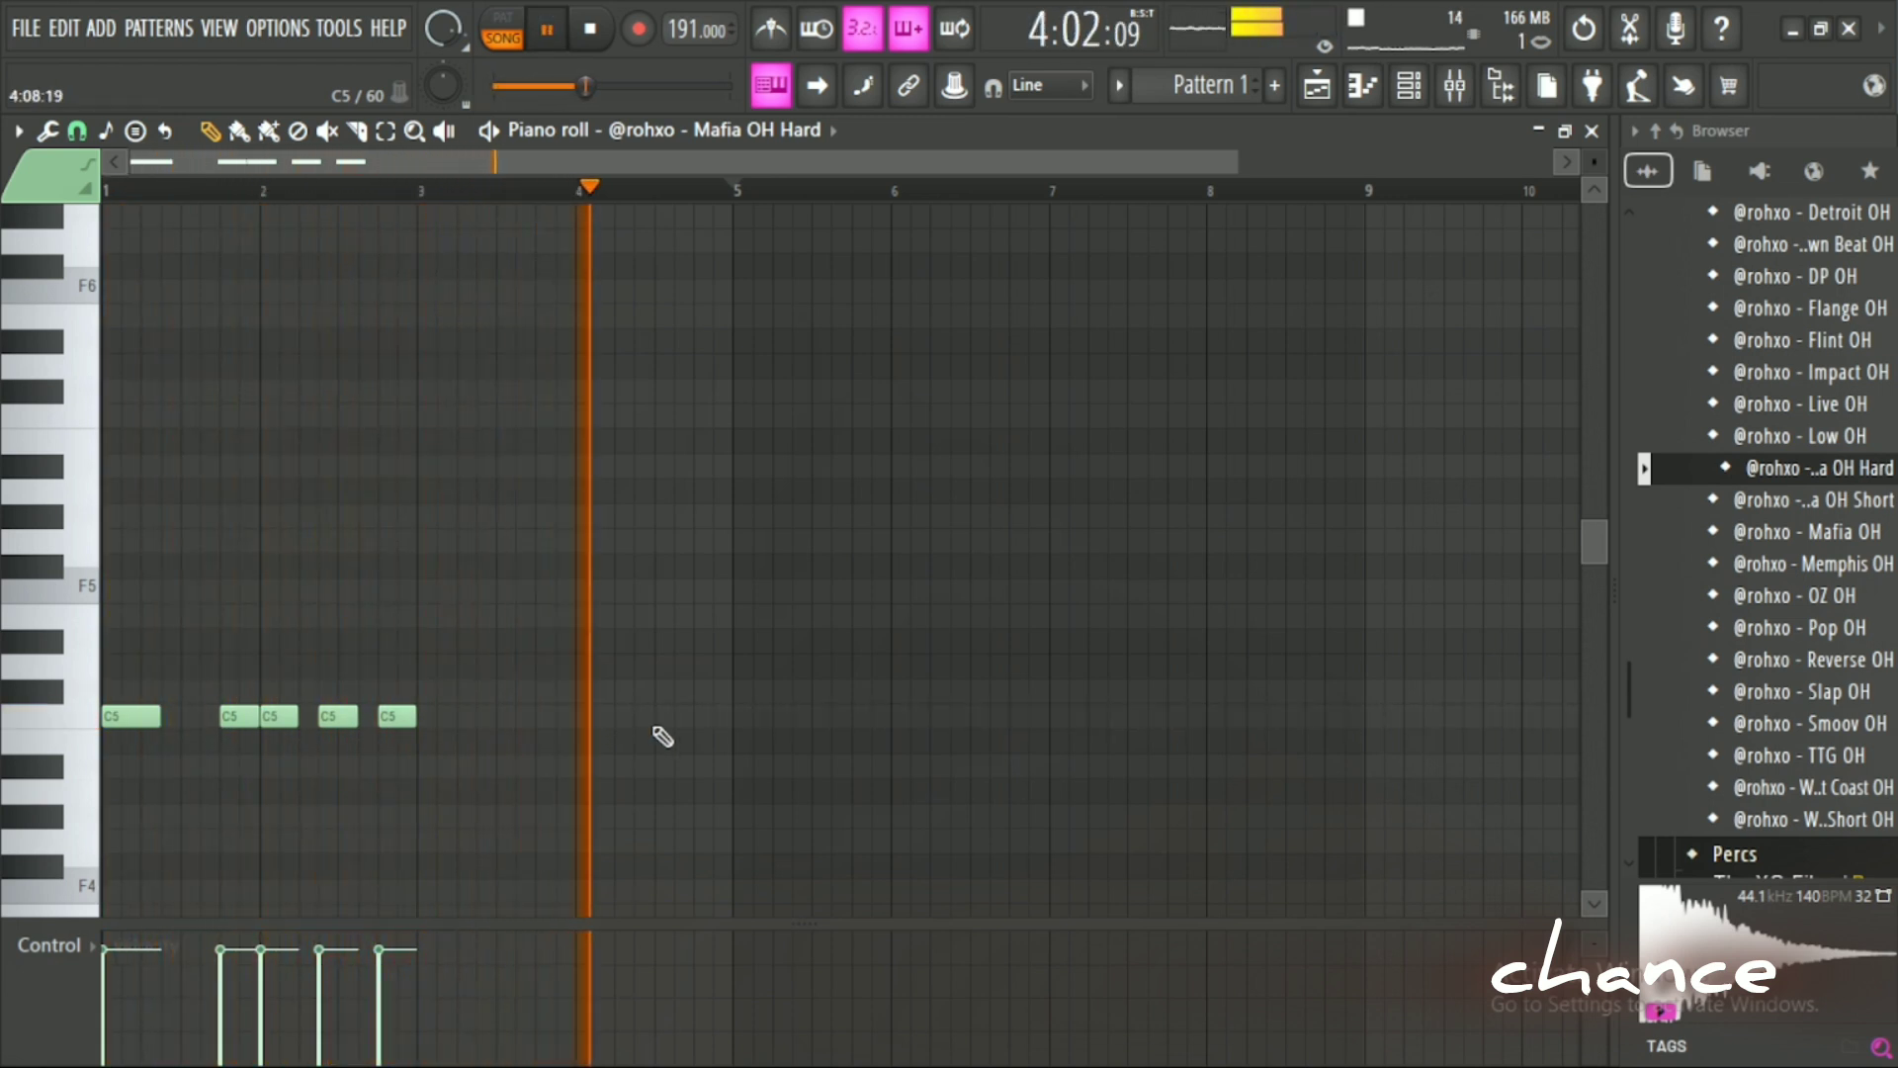
pyautogui.click(734, 715)
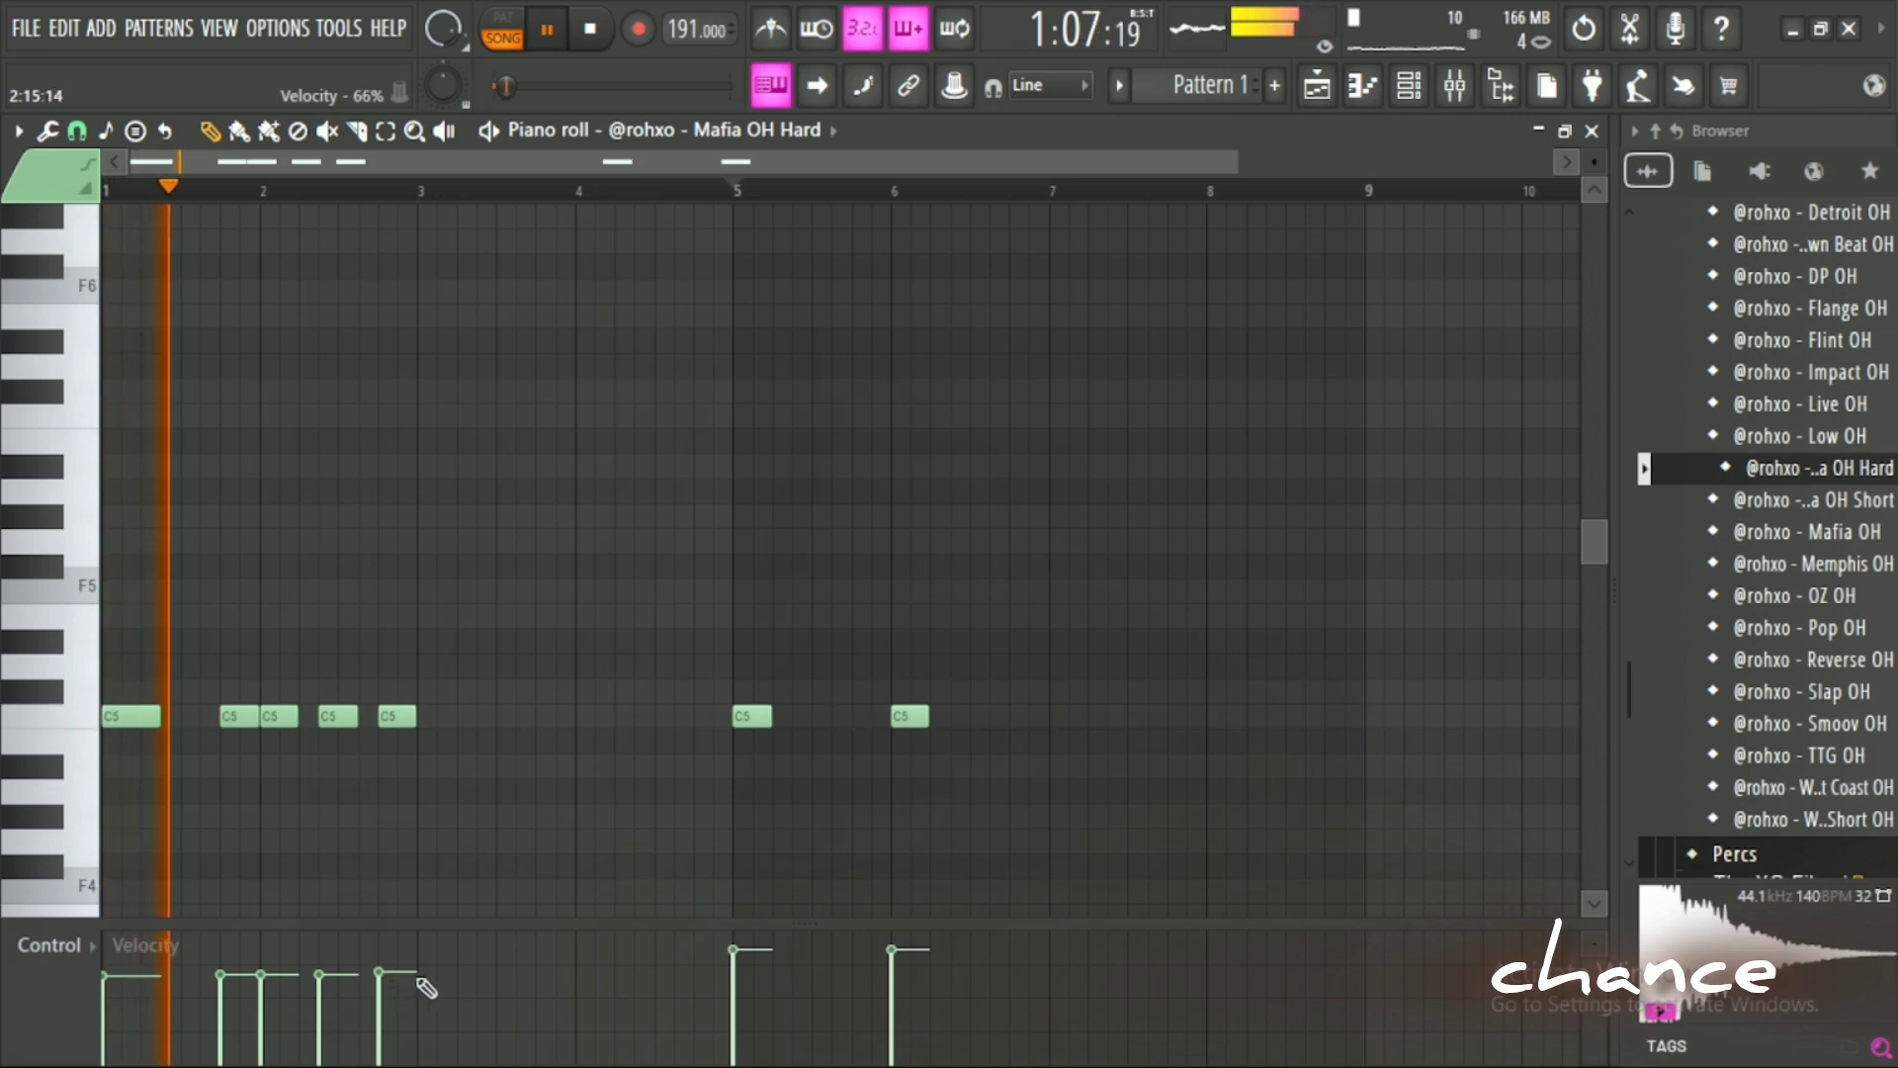
pyautogui.rightClick(750, 719)
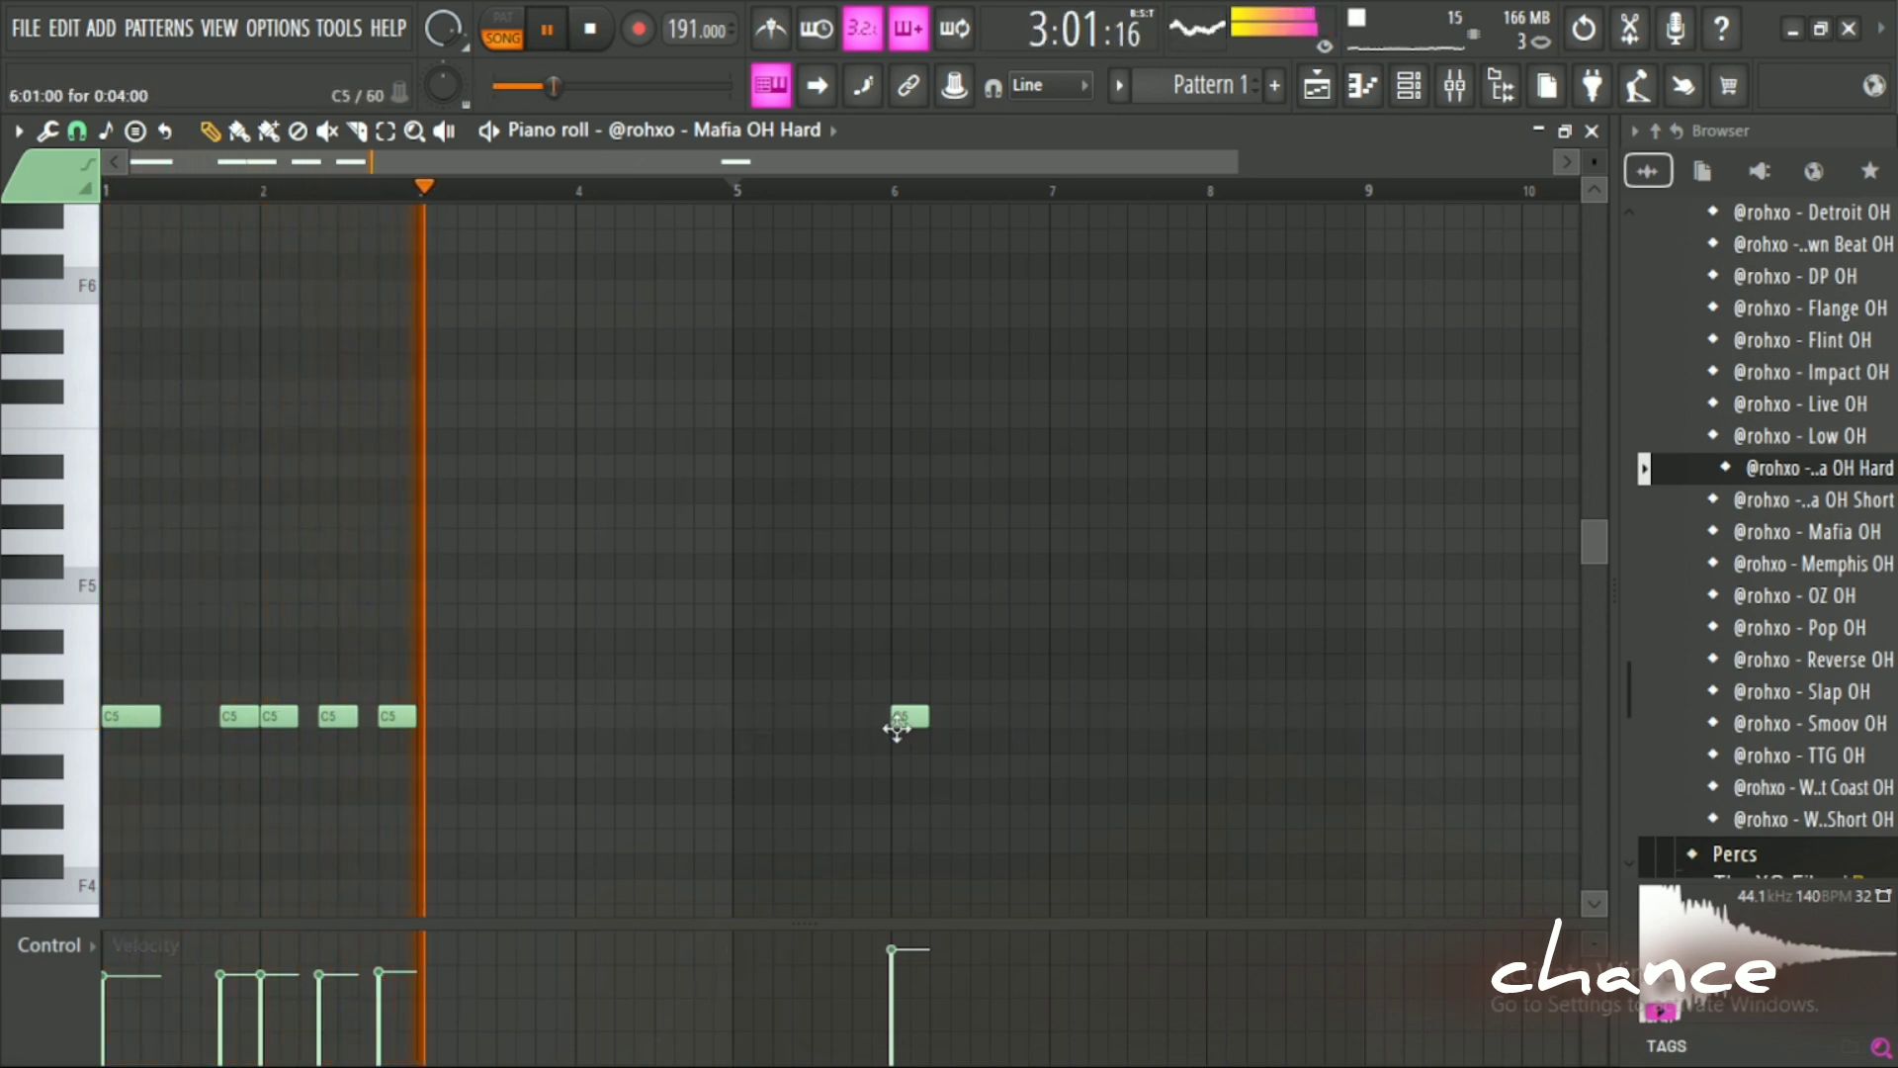
pyautogui.rightClick(904, 719)
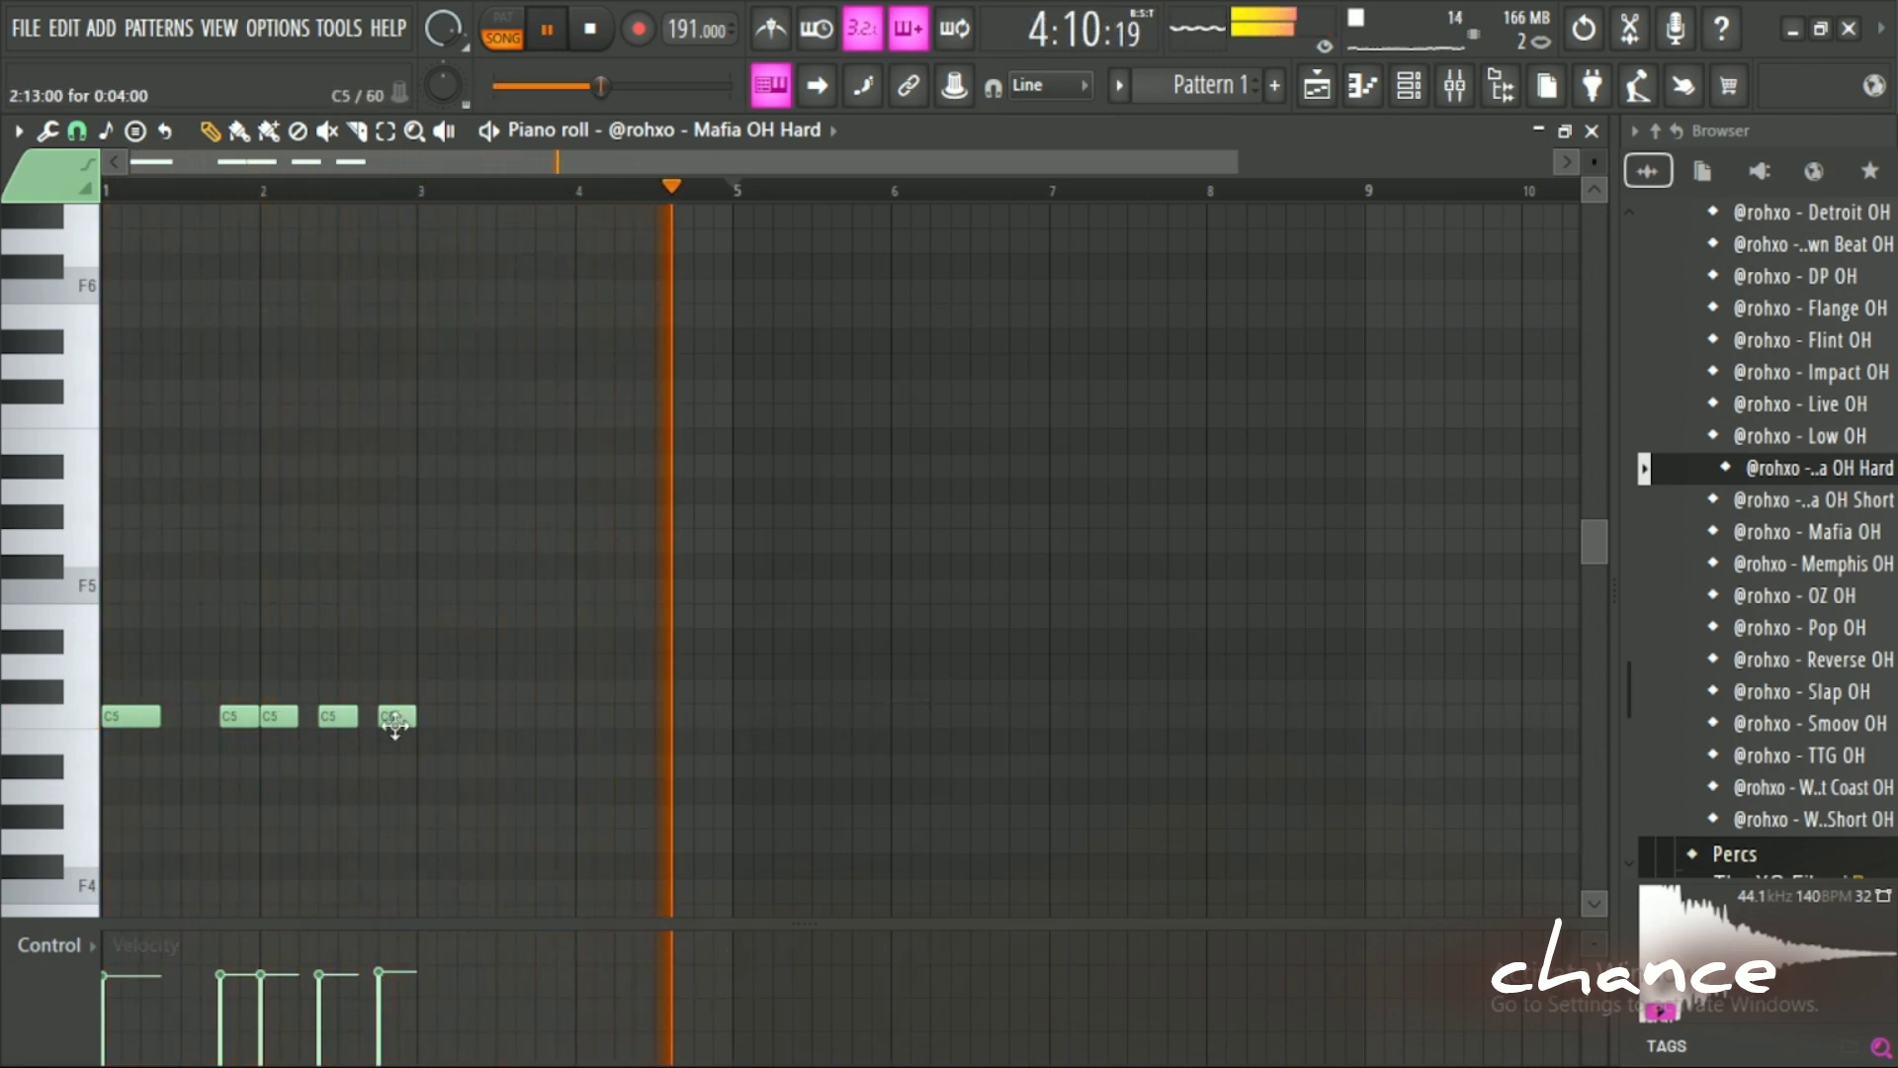
# Add C5 open-hat notes at the start of bar 5, on steps 1, 7 and 13 of bar 6, and at the start and end of bar 8.
pyautogui.click(749, 718)
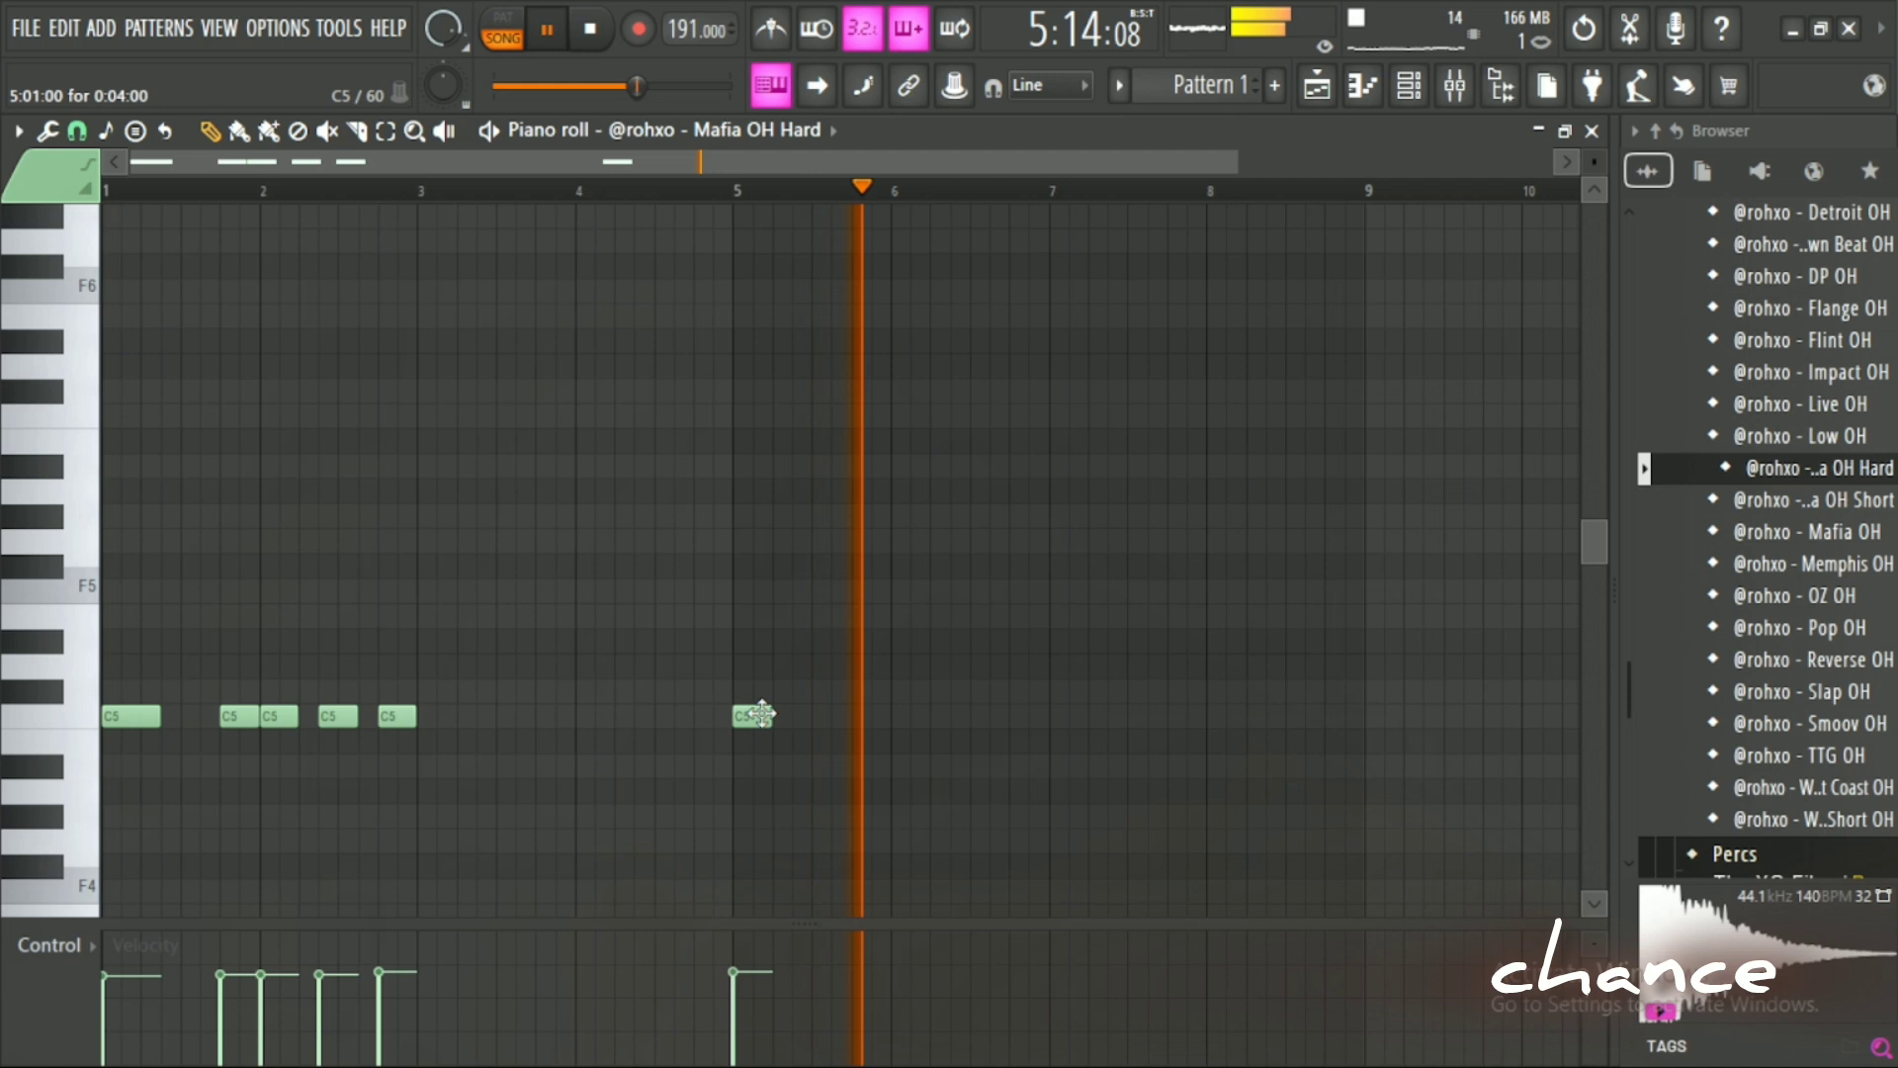
pyautogui.click(904, 718)
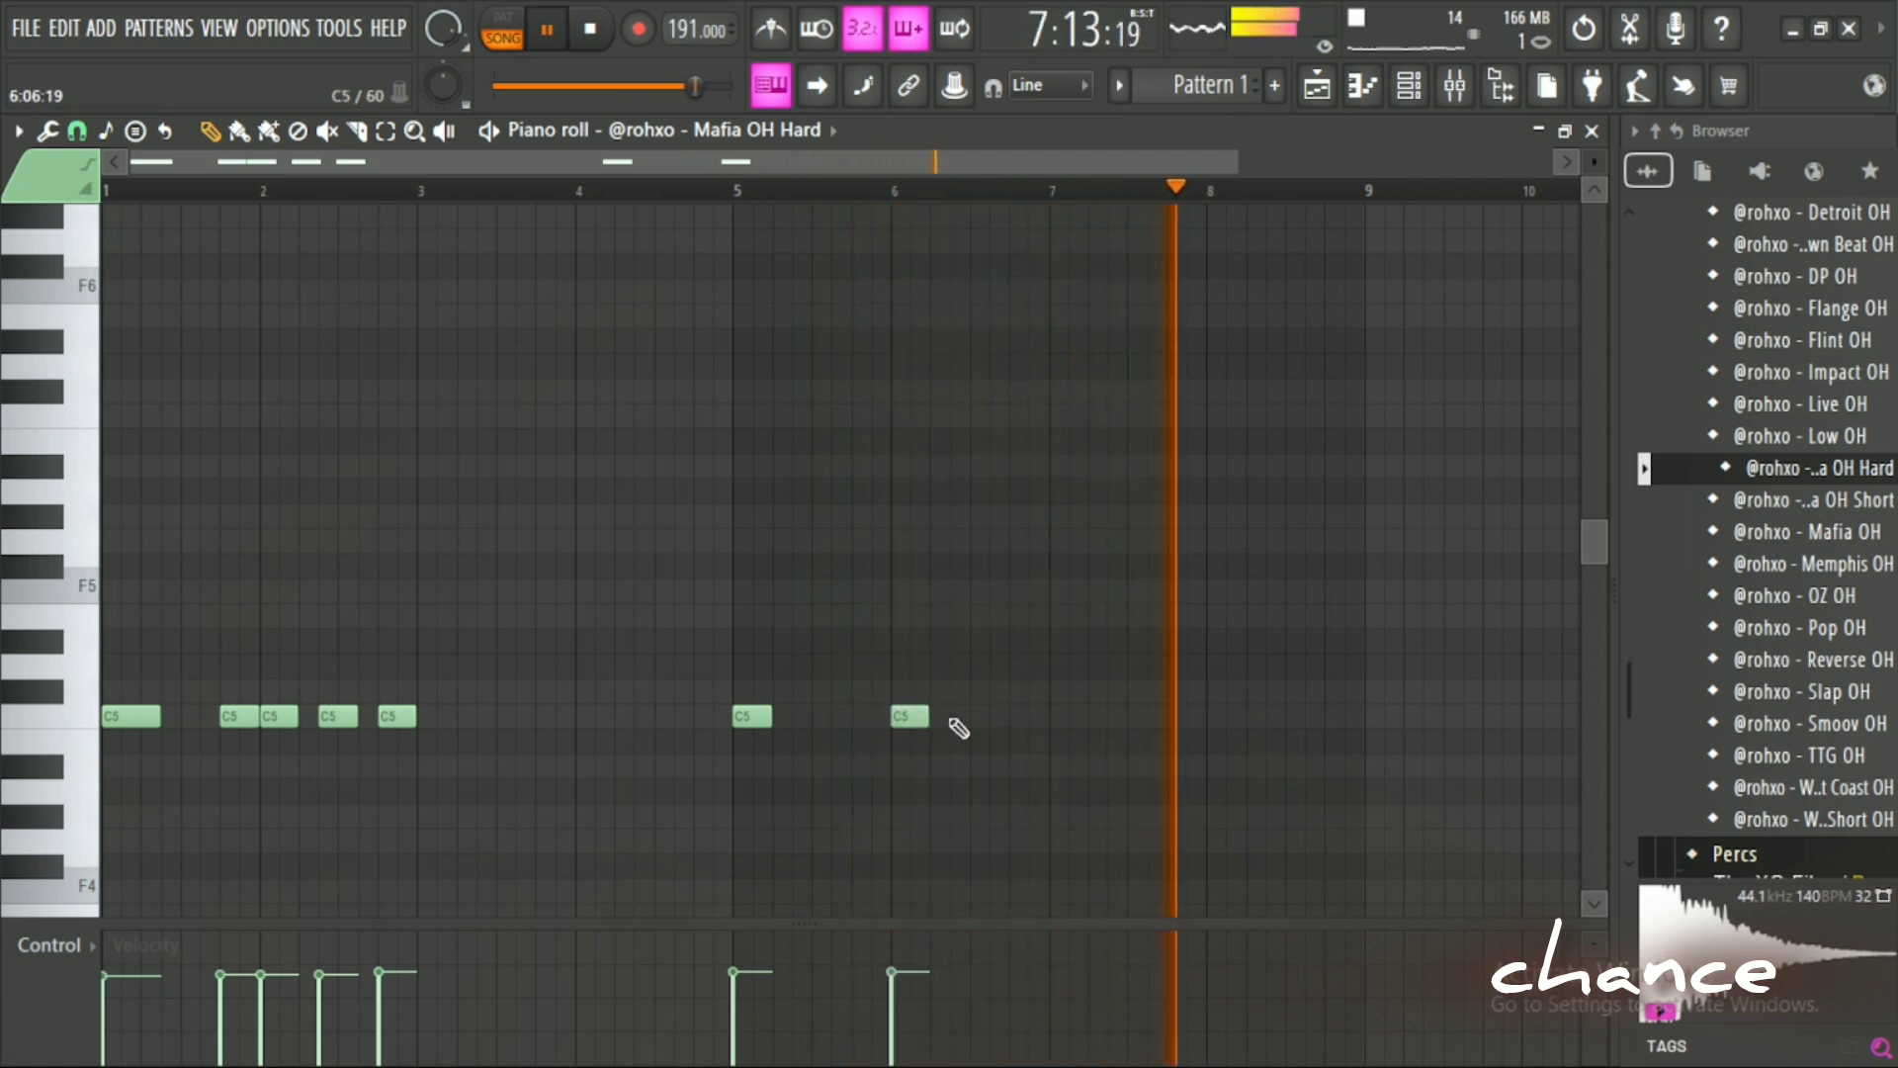
pyautogui.click(968, 716)
pyautogui.click(1008, 715)
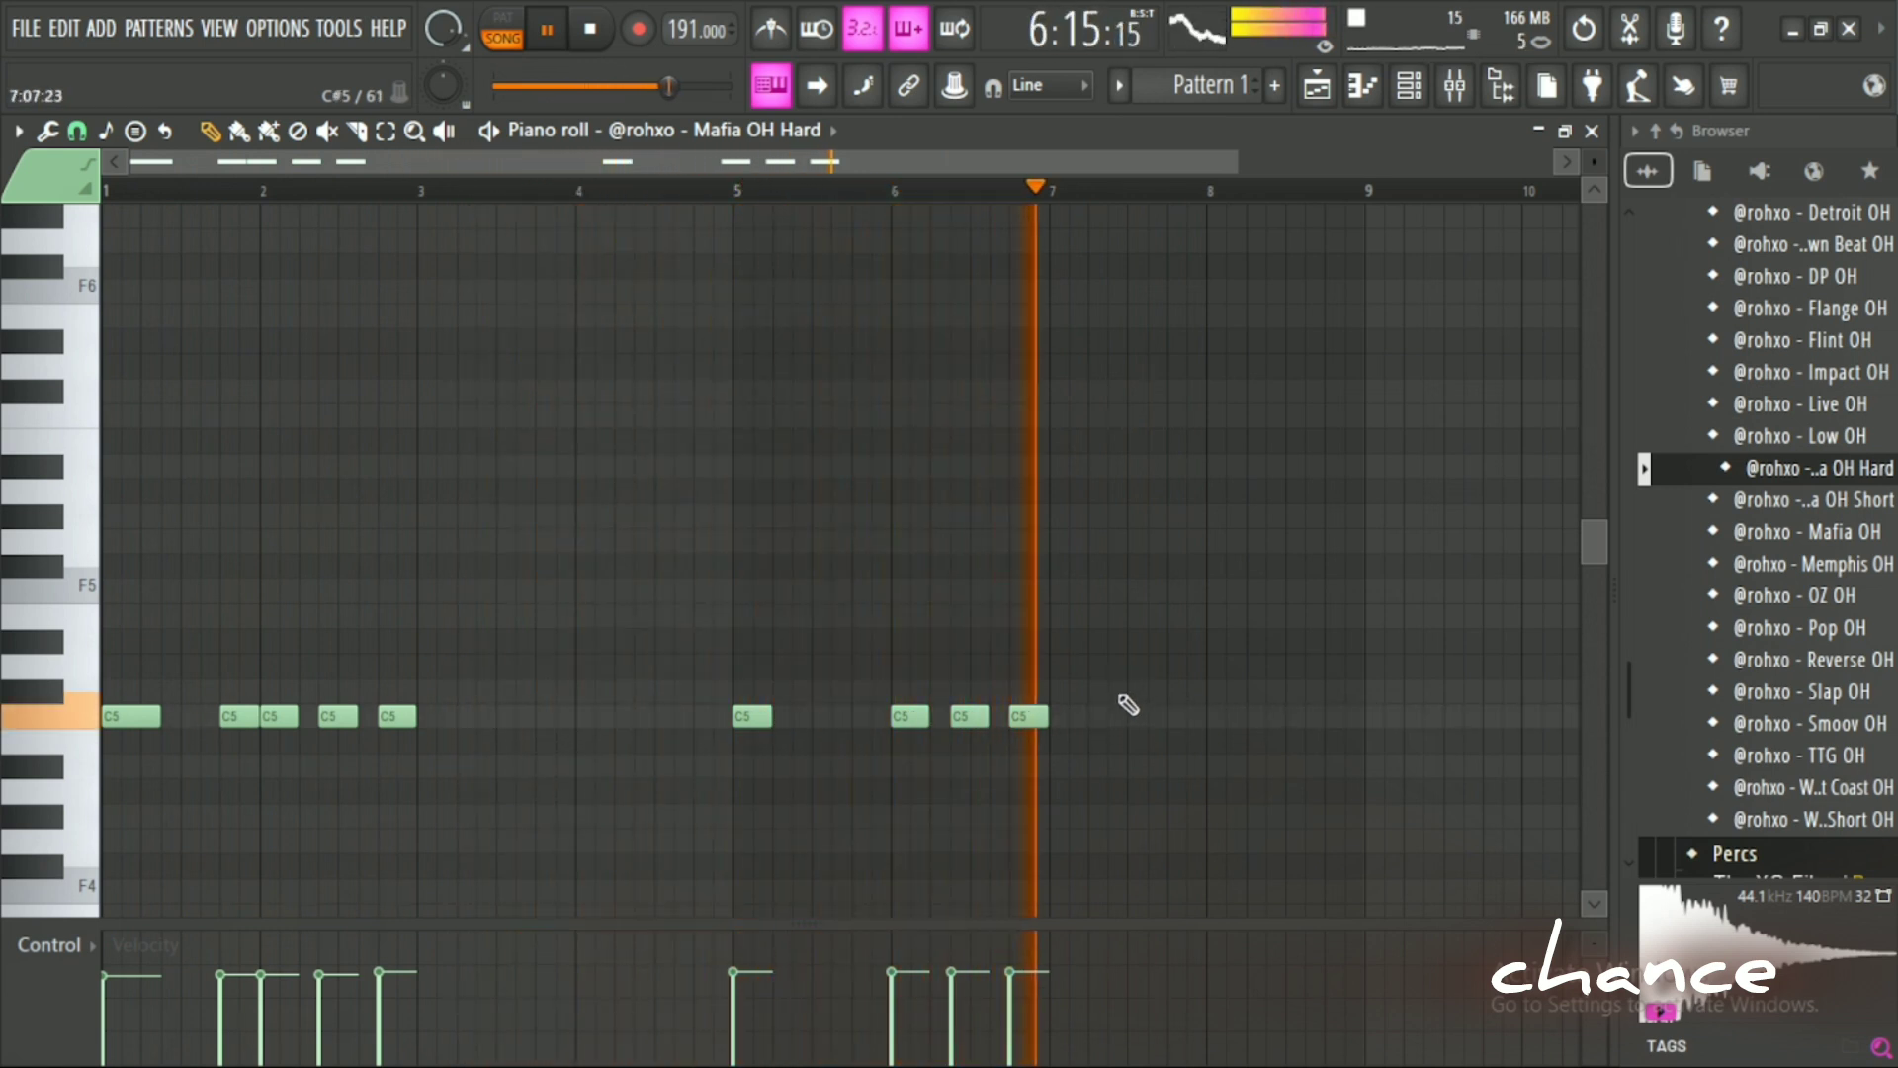
pyautogui.click(1212, 716)
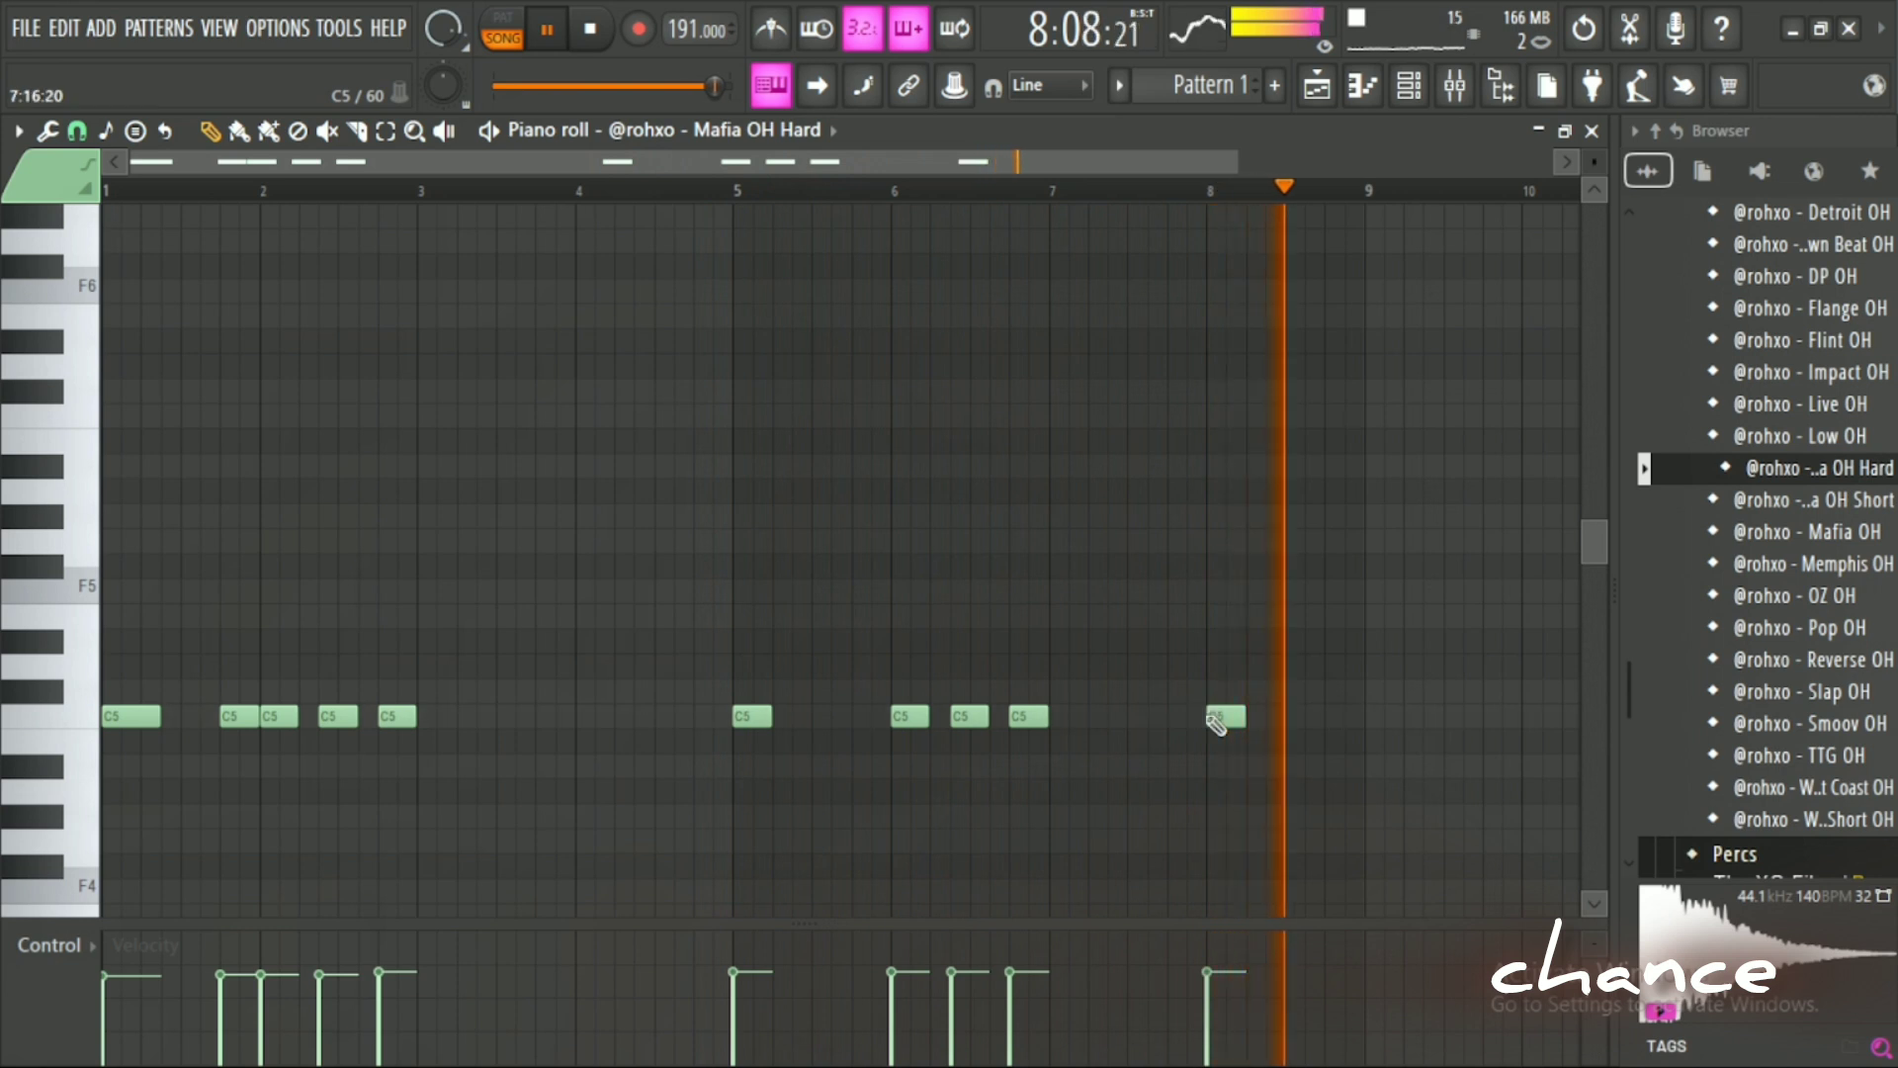
pyautogui.click(1323, 717)
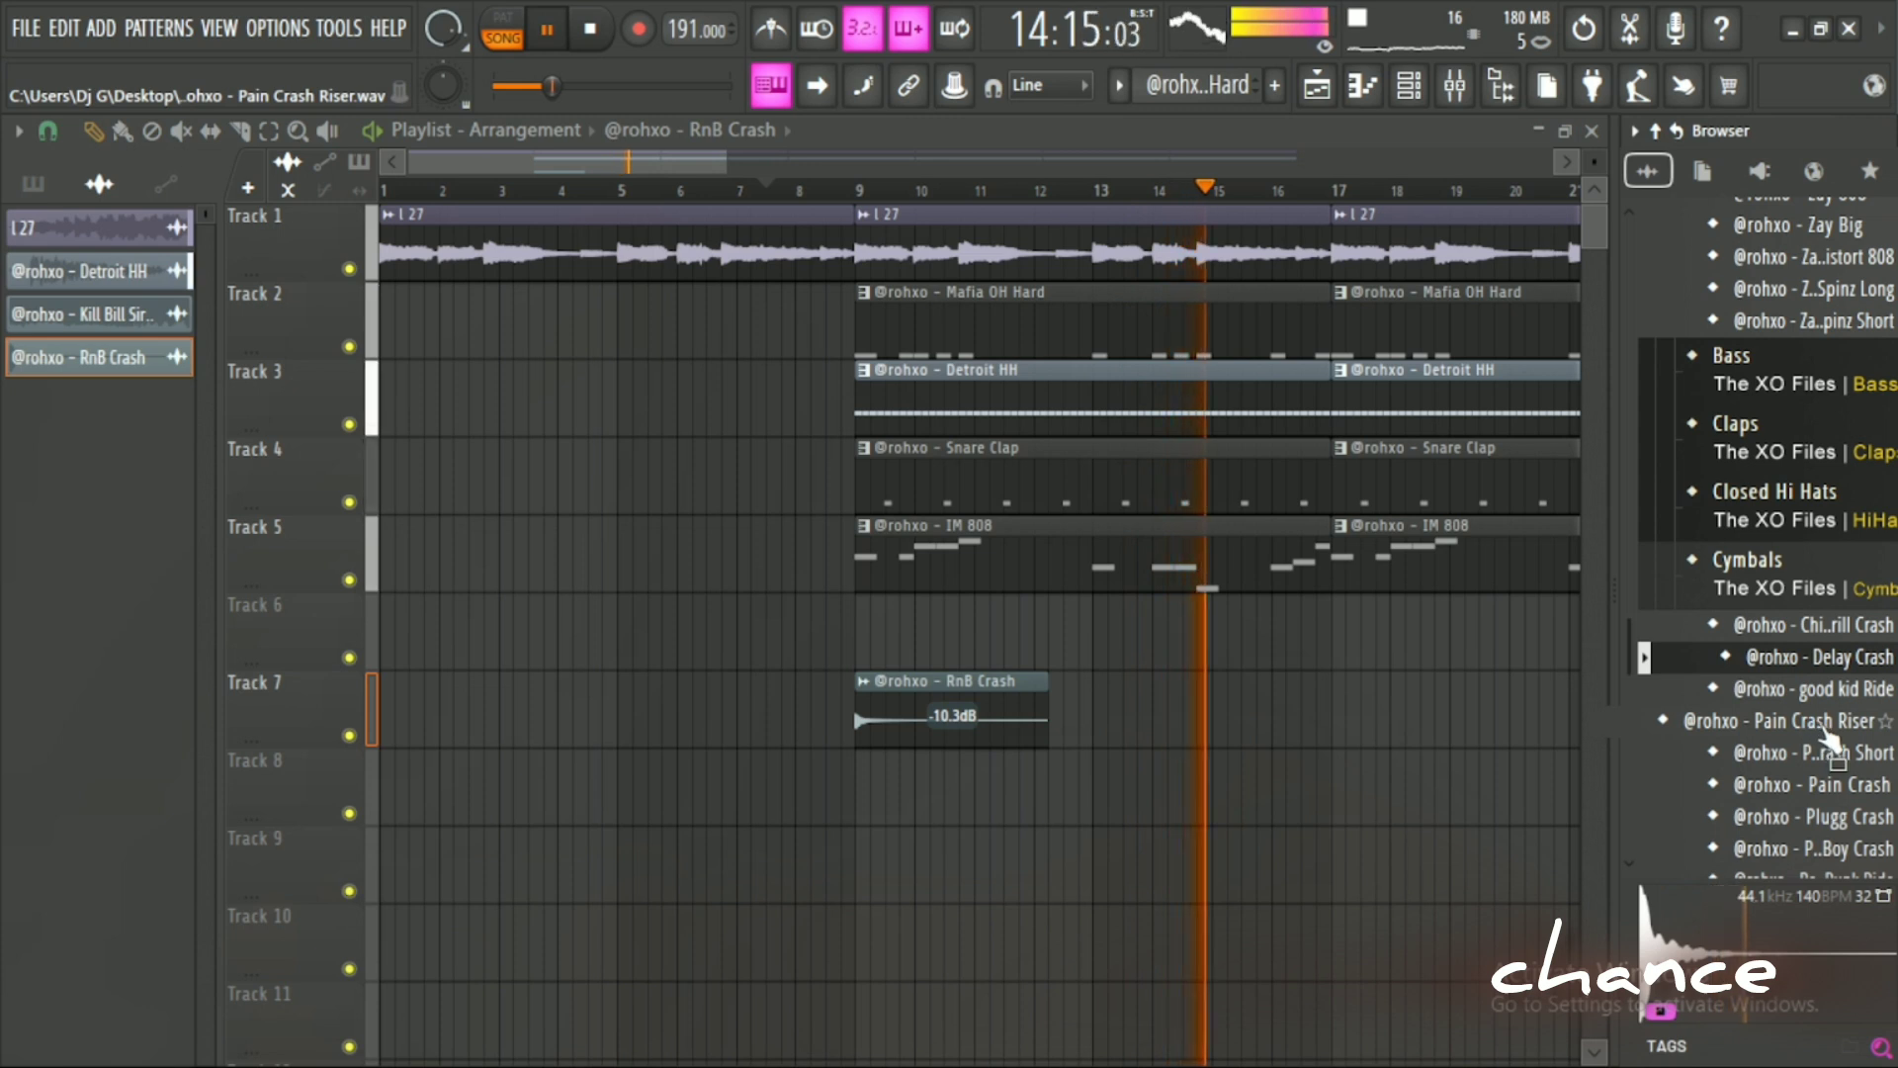
# Add the Pain Crash Riser sample to Track 8 starting at bar 7, so its peak hits bar 9, and play it back.
pyautogui.moveTo(1818, 725); pyautogui.dragTo(817, 795)
pyautogui.moveTo(944, 794); pyautogui.dragTo(870, 807)
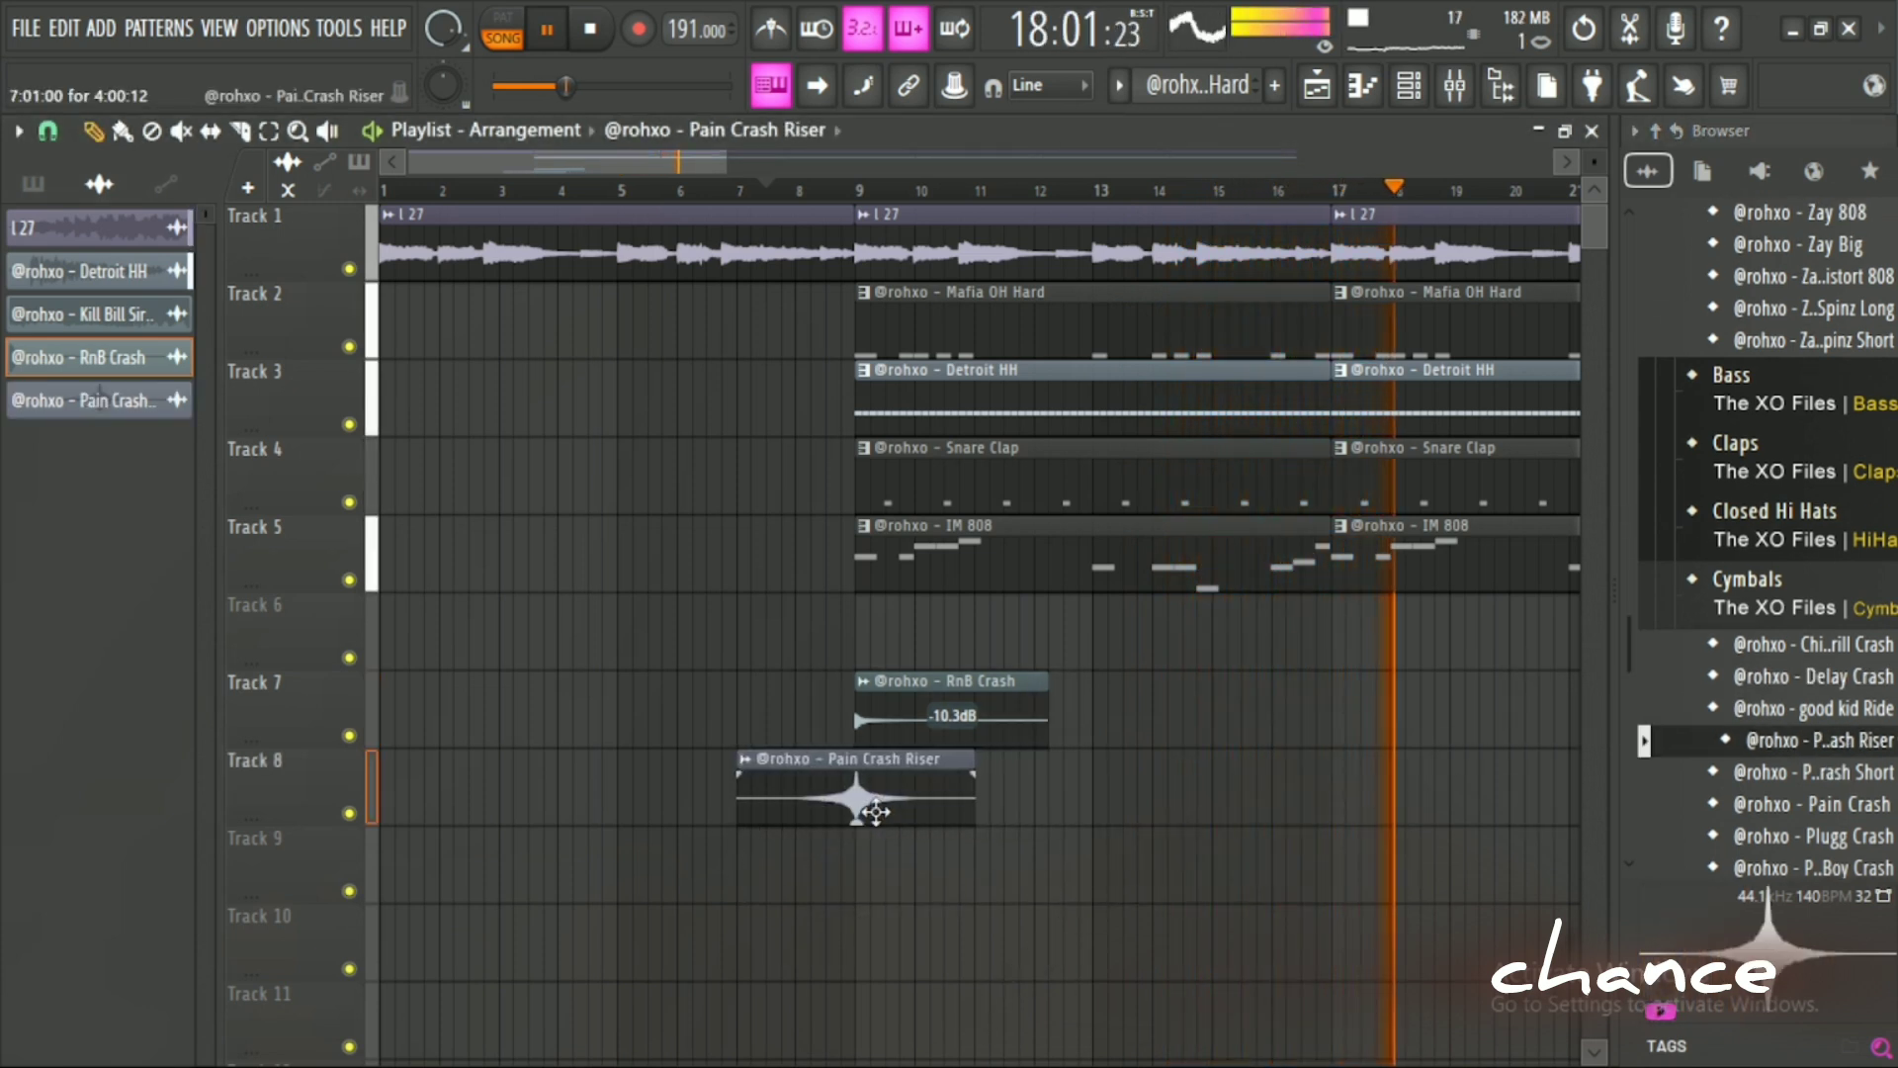
pyautogui.press('space')
pyautogui.press('space')
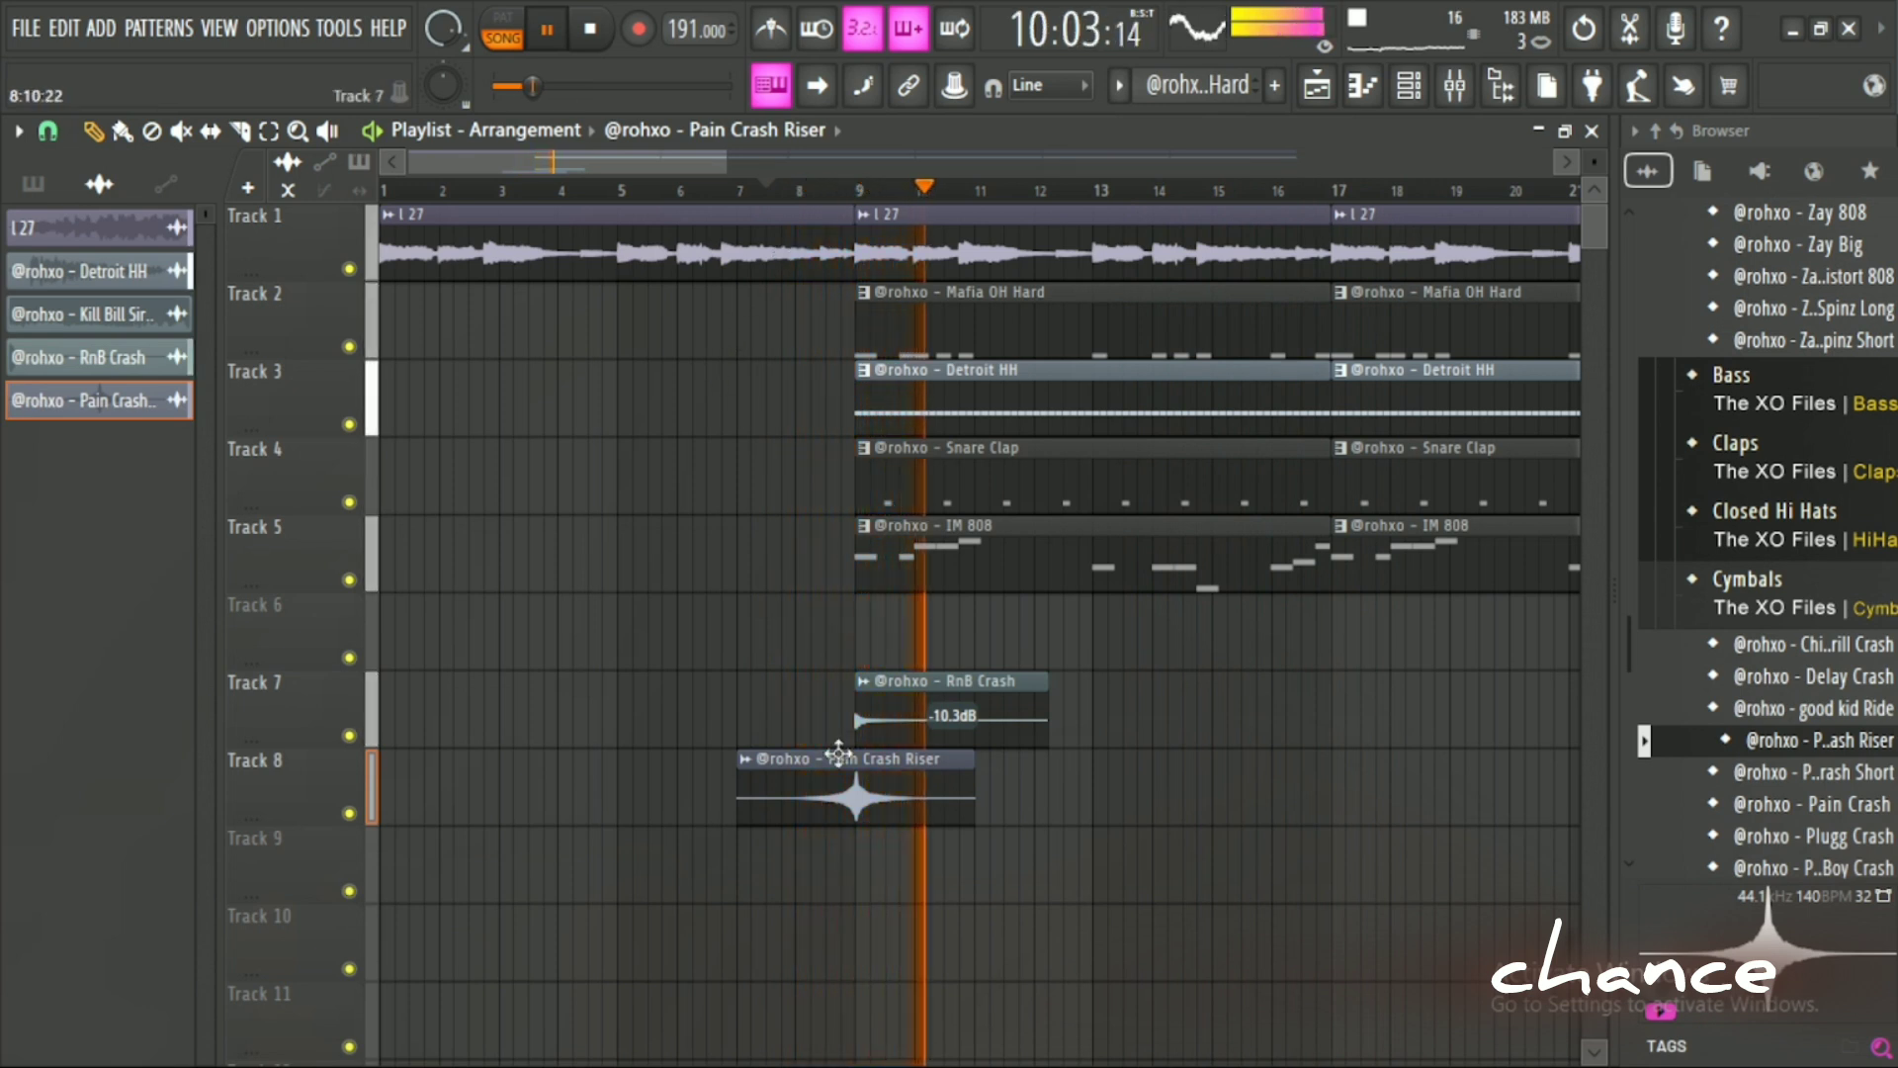
# Delete the RnB Crash clip from Track 7 and move the Pain Crash Riser, lowered to -6.1 dB, up to Track 6.
pyautogui.rightClick(915, 733)
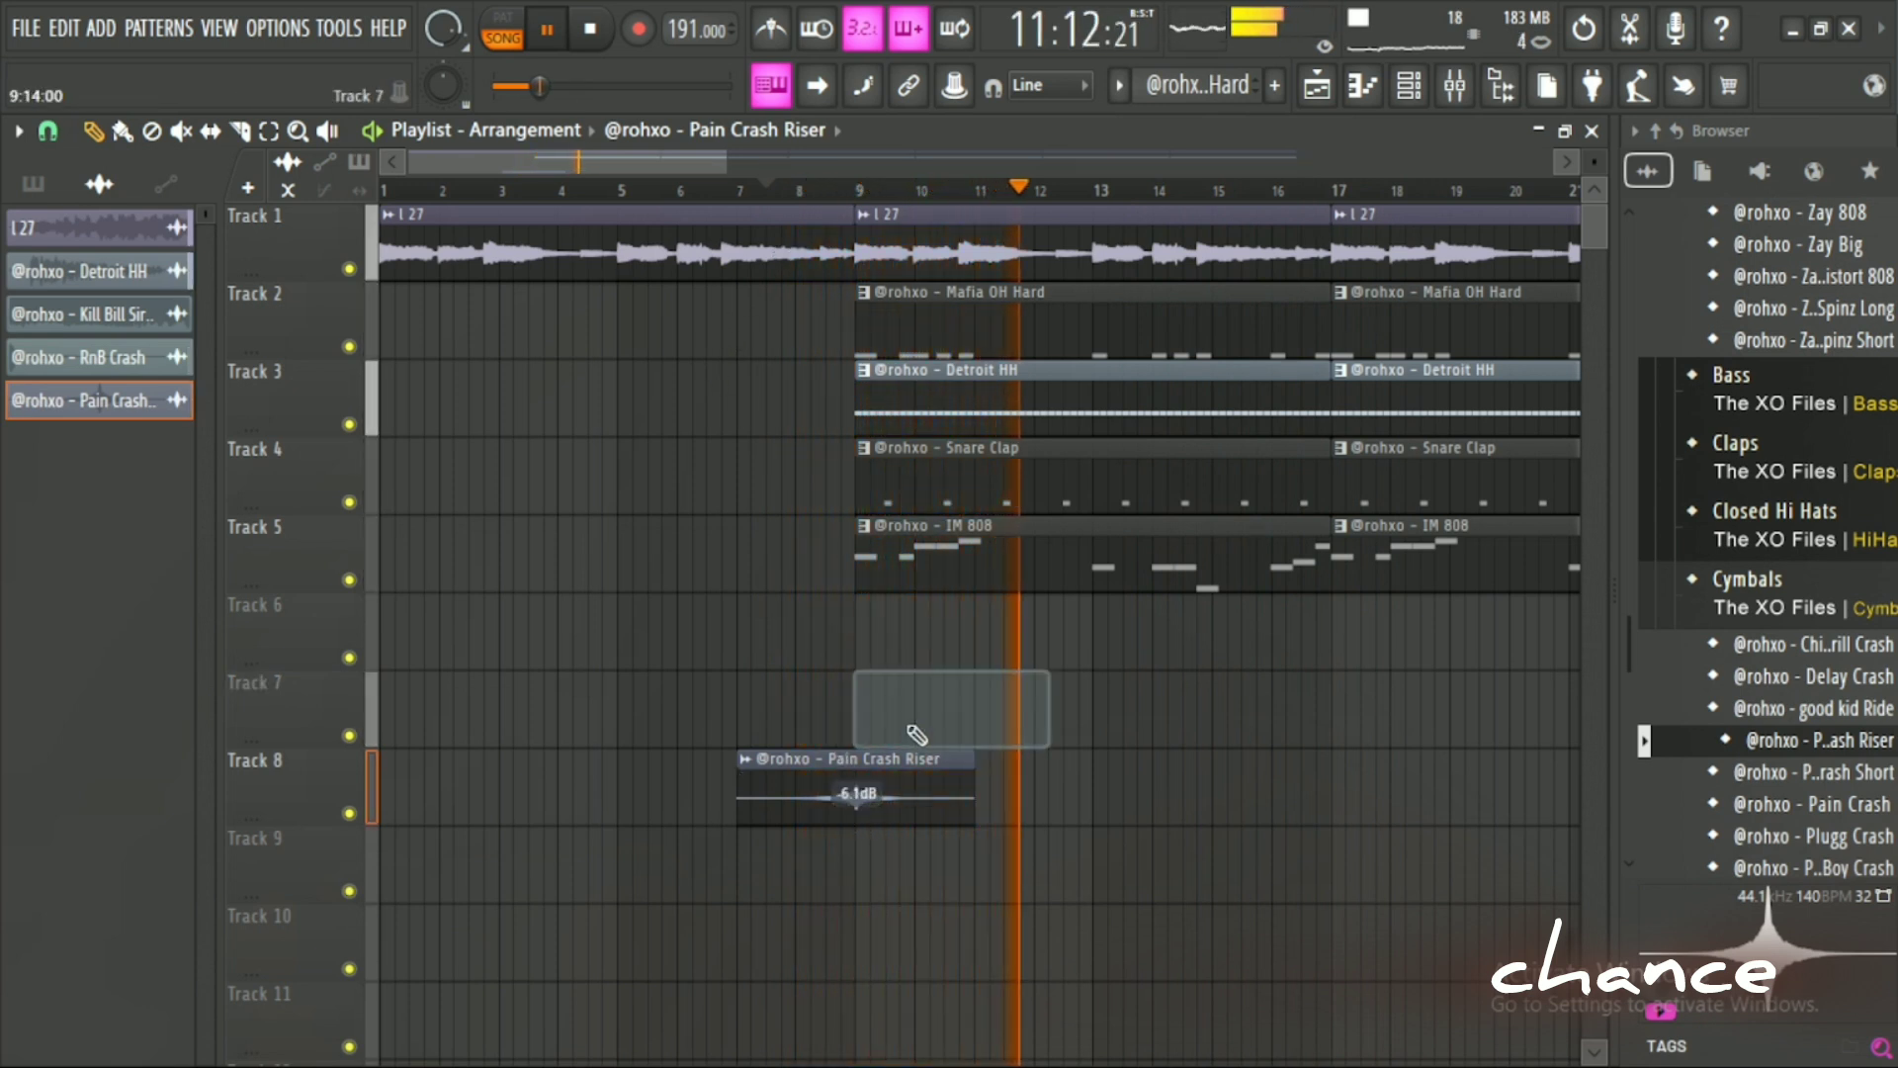
pyautogui.press('space')
pyautogui.press('space')
pyautogui.moveTo(915, 758); pyautogui.dragTo(907, 646)
pyautogui.press('space')
pyautogui.press('space')
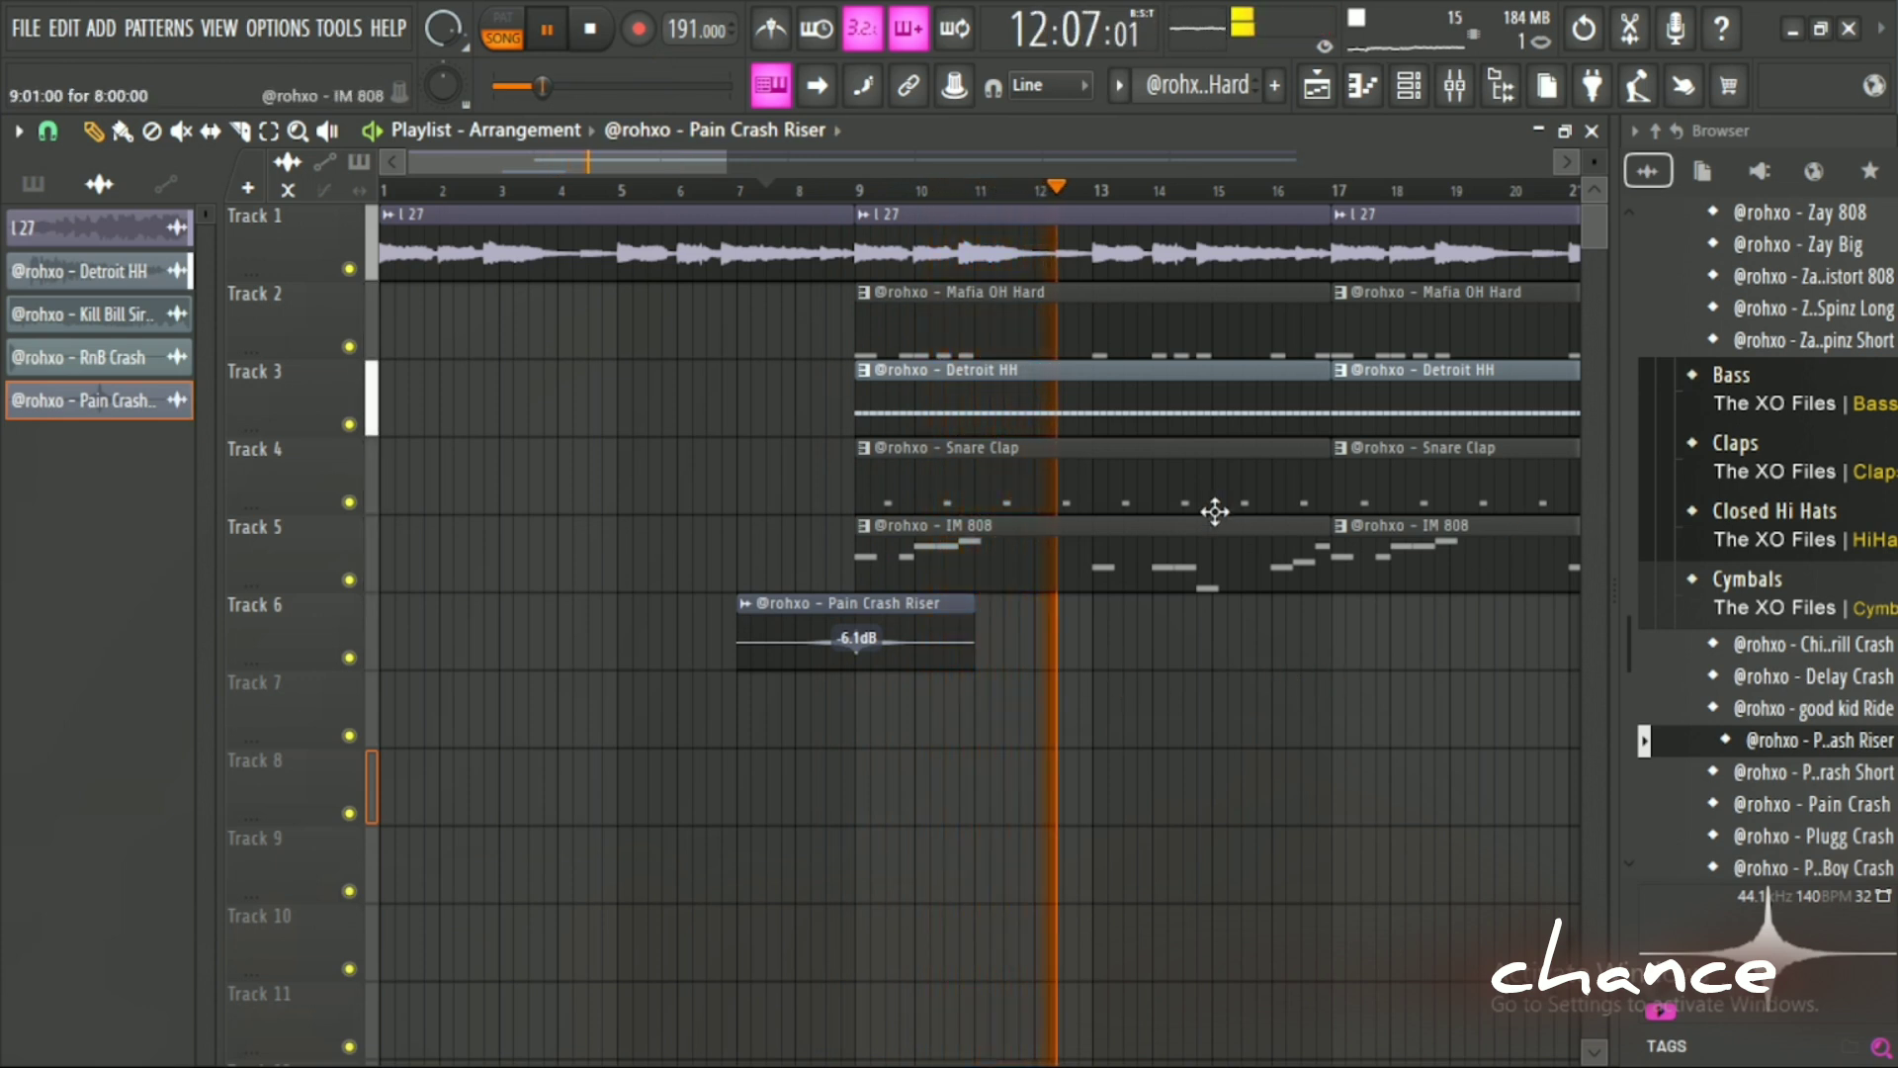
# Stop playback and play the arrangement again from bar 1.
pyautogui.click(591, 31)
pyautogui.click(595, 40)
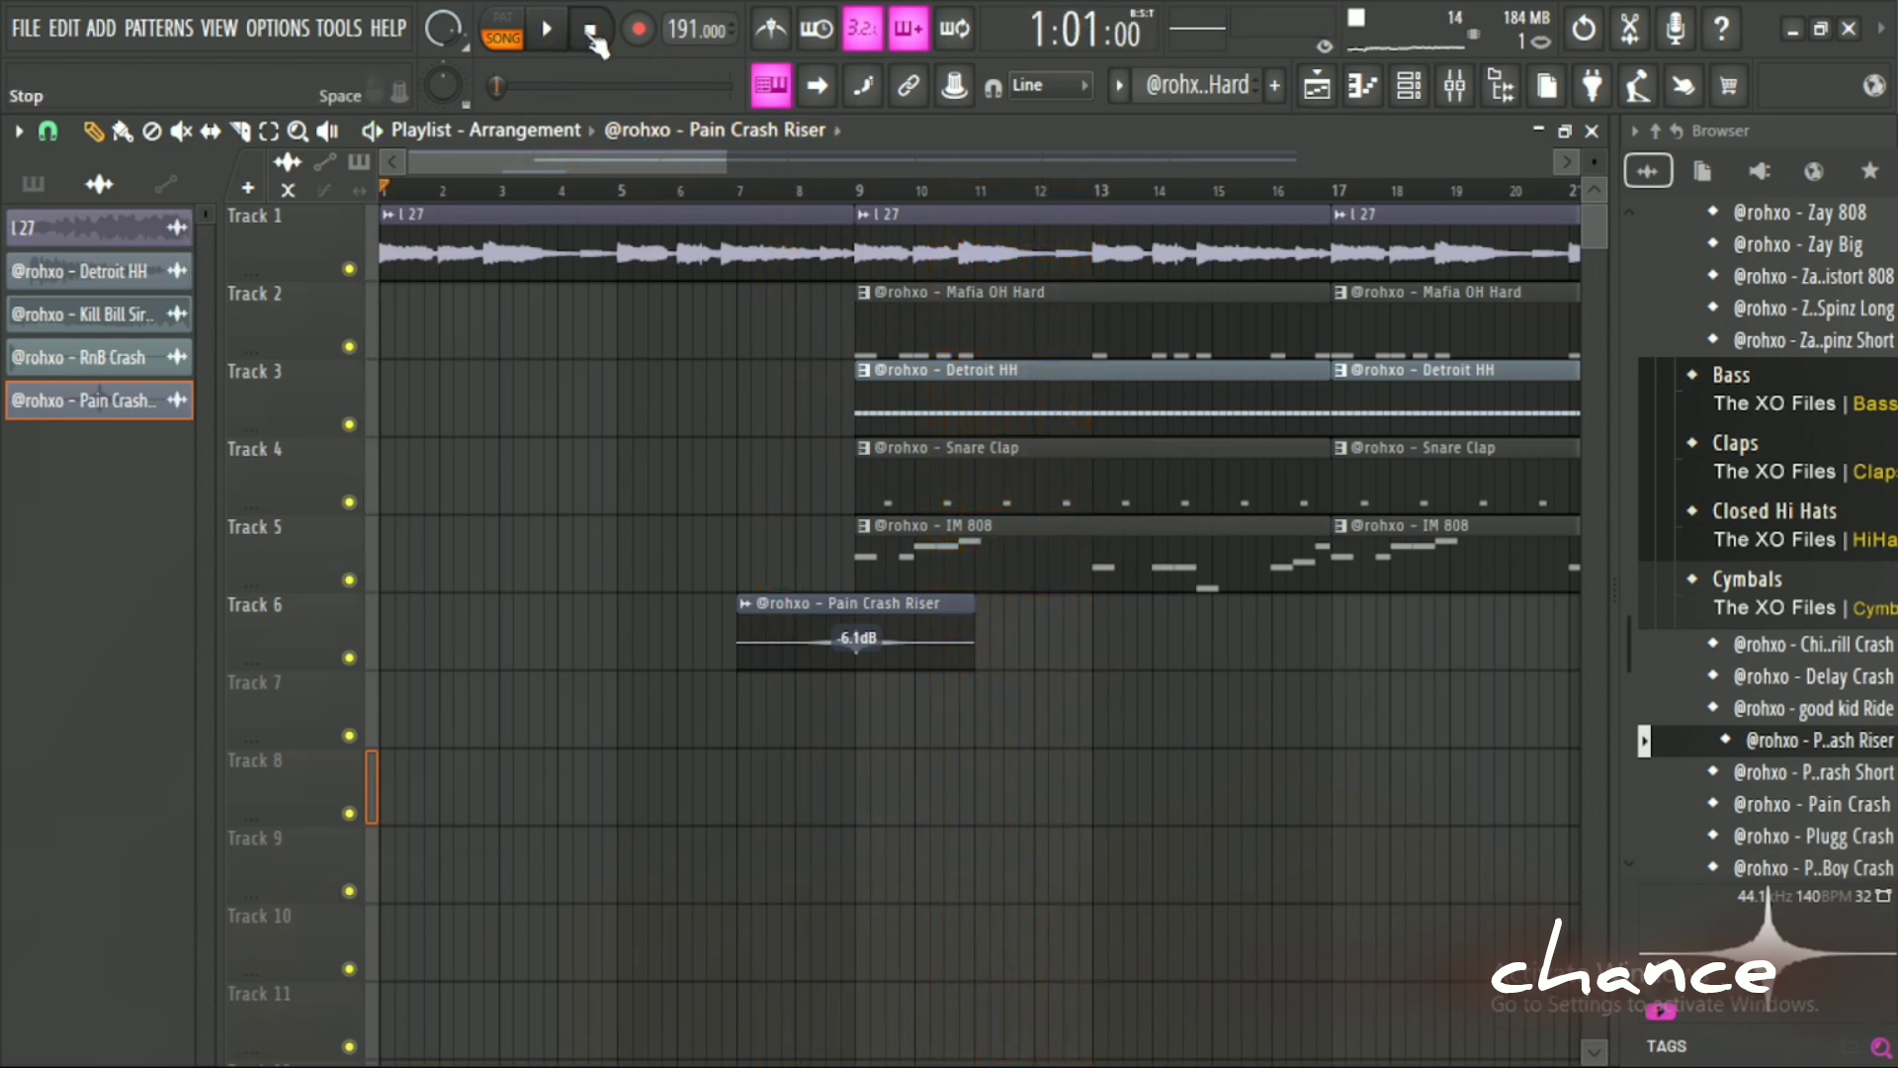
pyautogui.press('space')
# Place a Detroit HH clip in the cleared section from bar 25 and trim its start to about halfway through bar 27.
pyautogui.moveTo(723, 164); pyautogui.dragTo(962, 164)
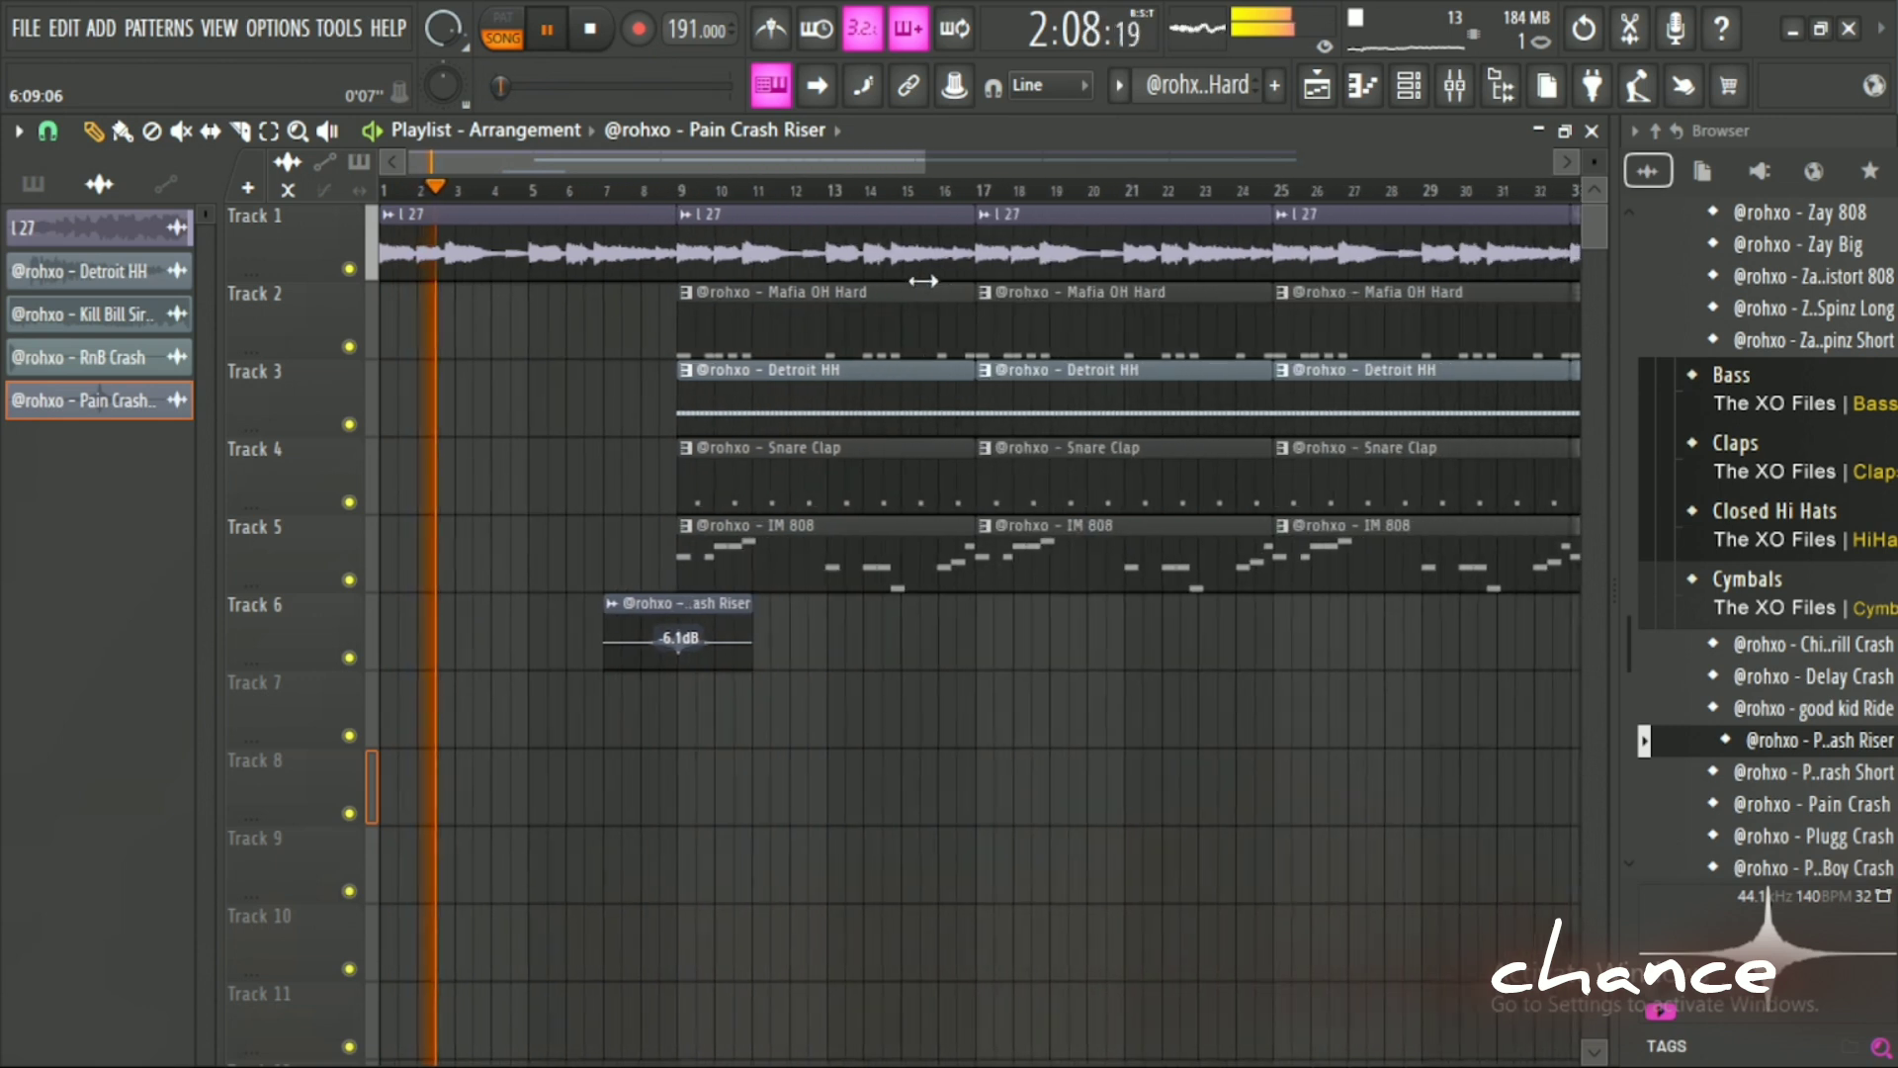
pyautogui.click(1528, 393)
pyautogui.click(1257, 428)
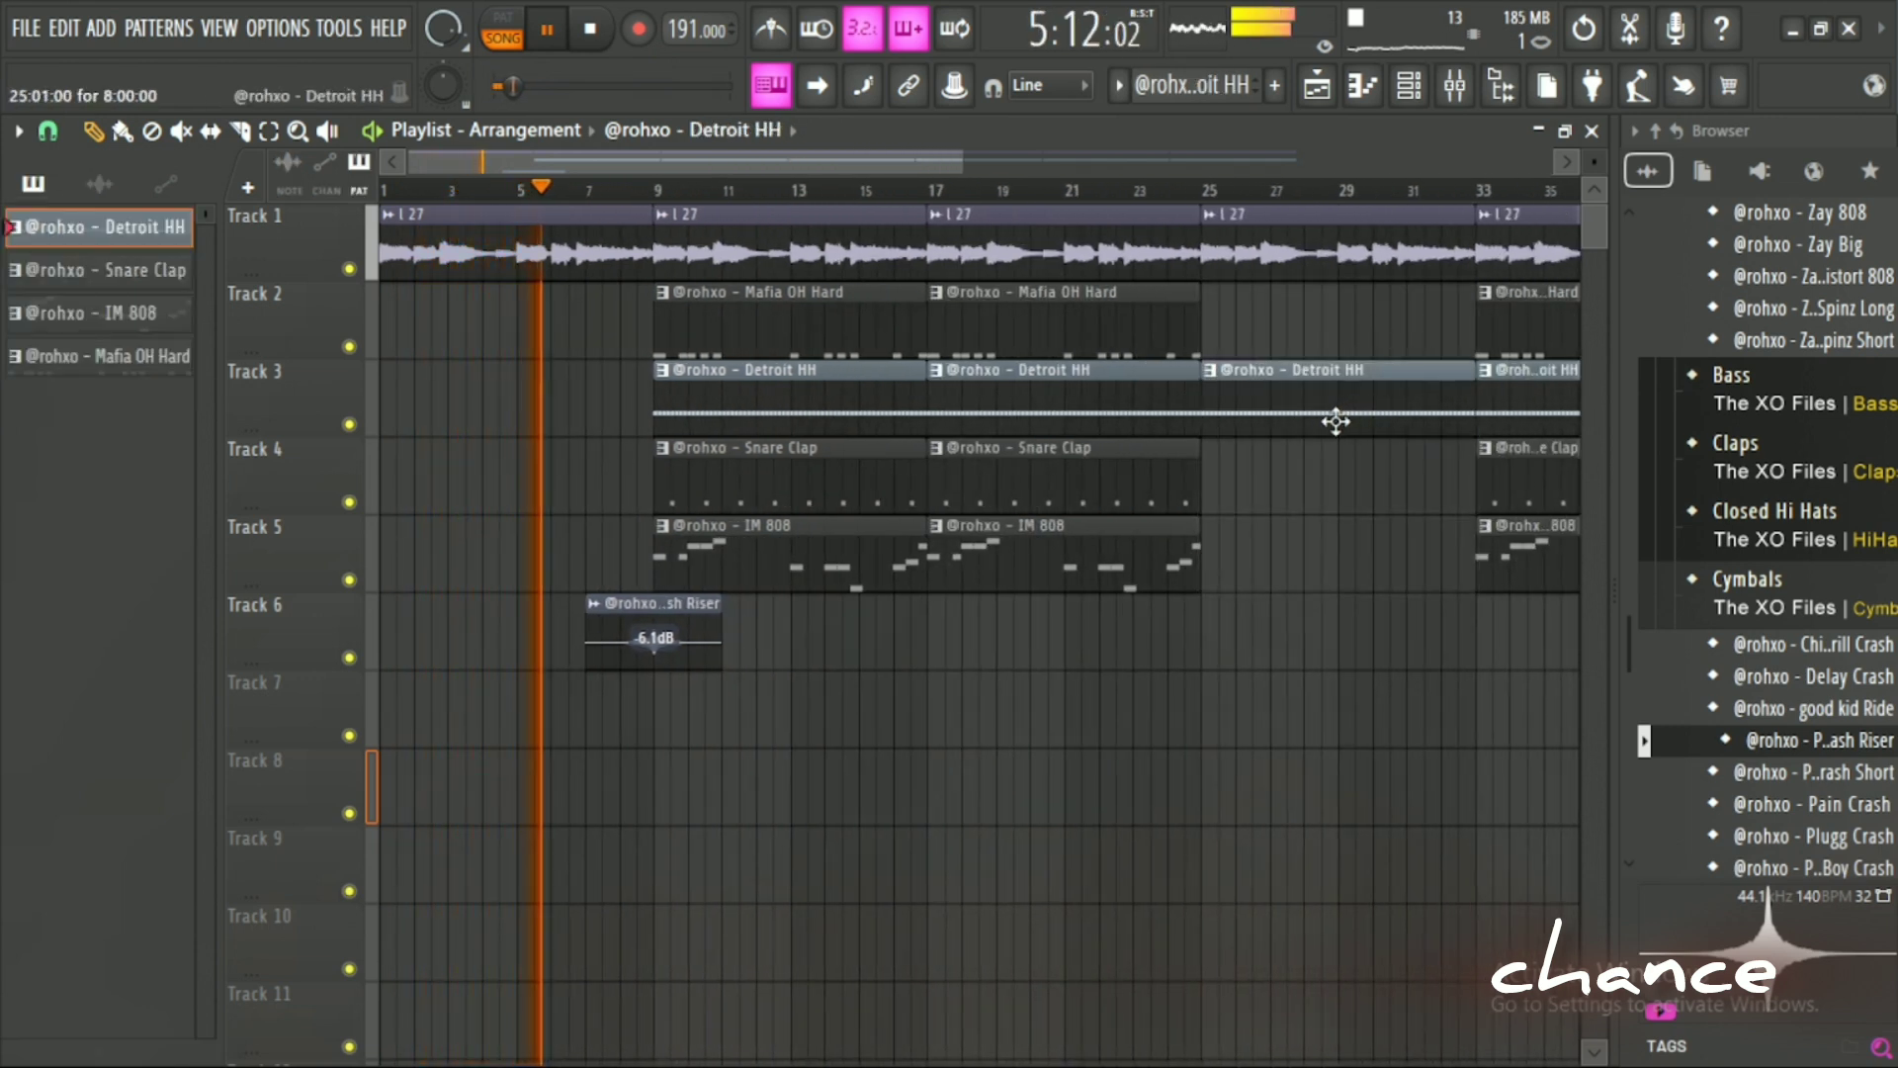
pyautogui.moveTo(1208, 411); pyautogui.dragTo(1309, 432)
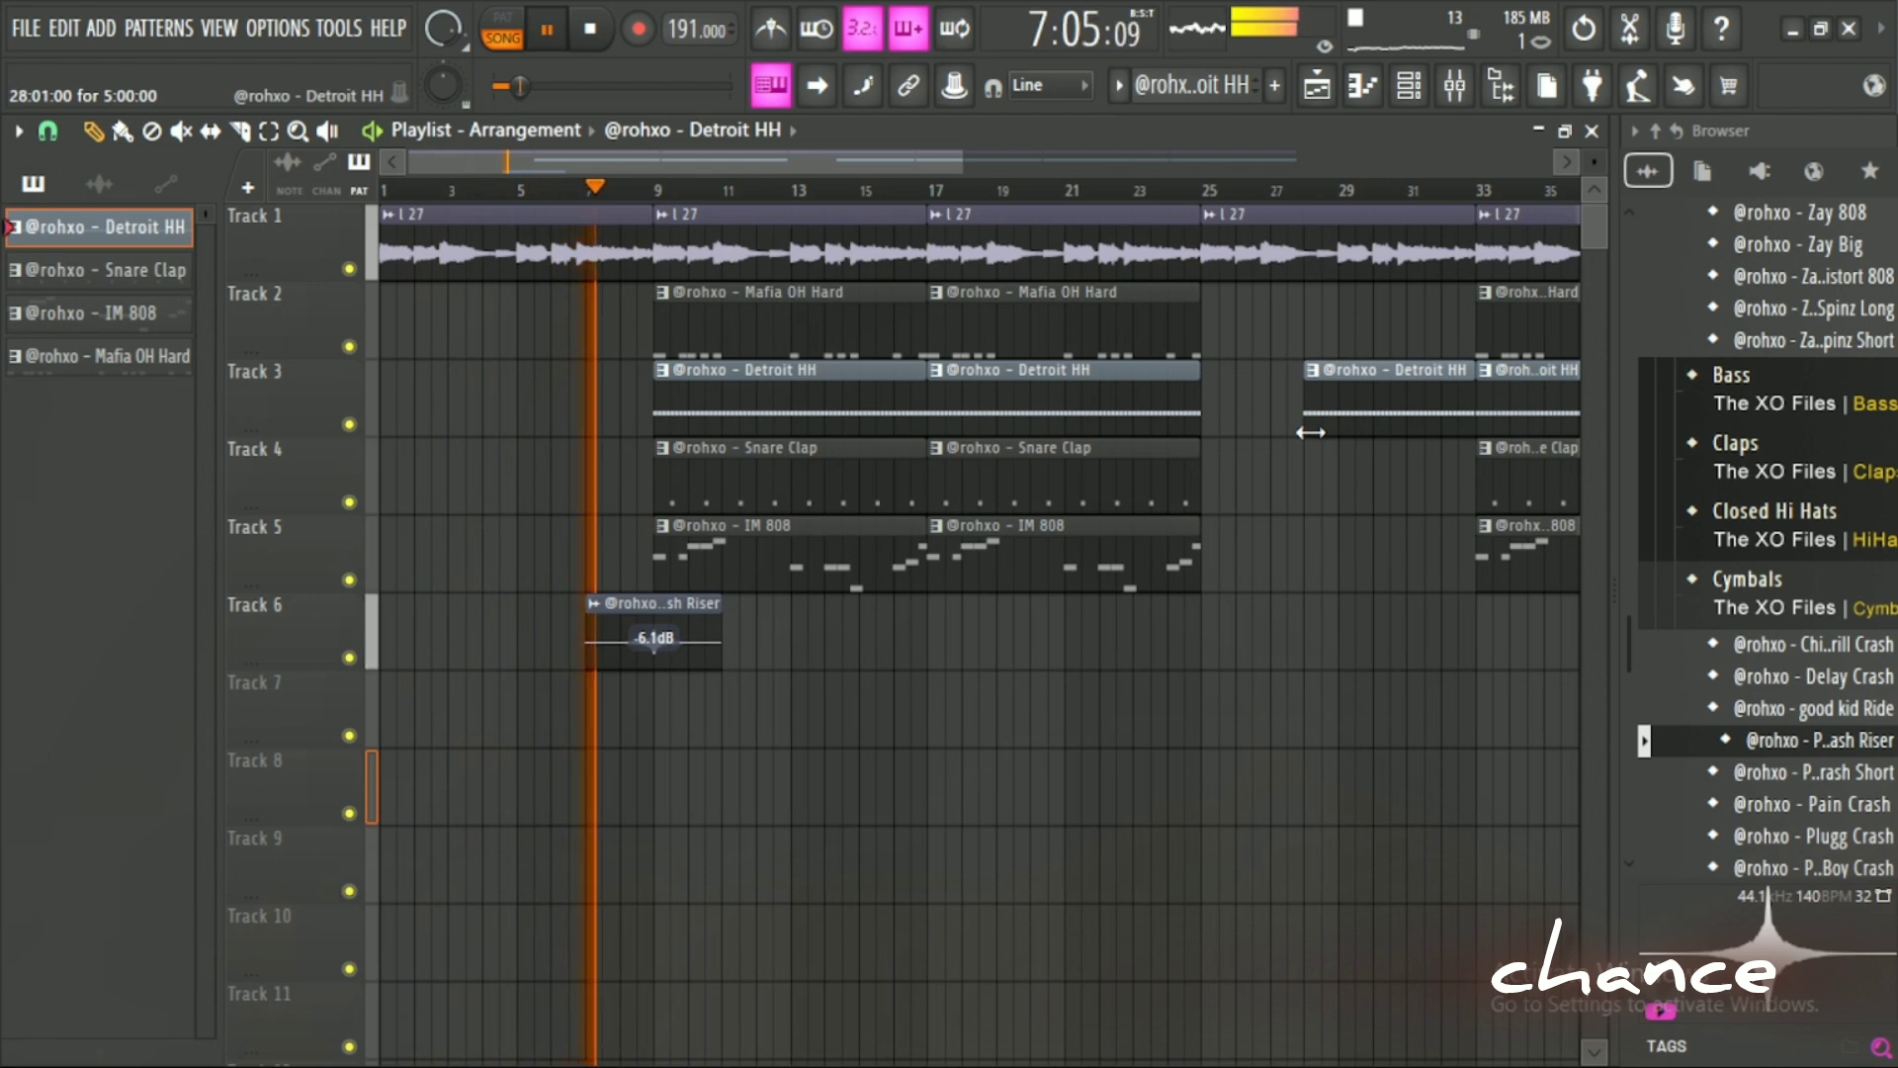
# Place a Snare Clap clip at bar 25, trim its start to bar 27, and add a half-bar clap slice directly before it.
pyautogui.click(1554, 491)
pyautogui.click(1228, 499)
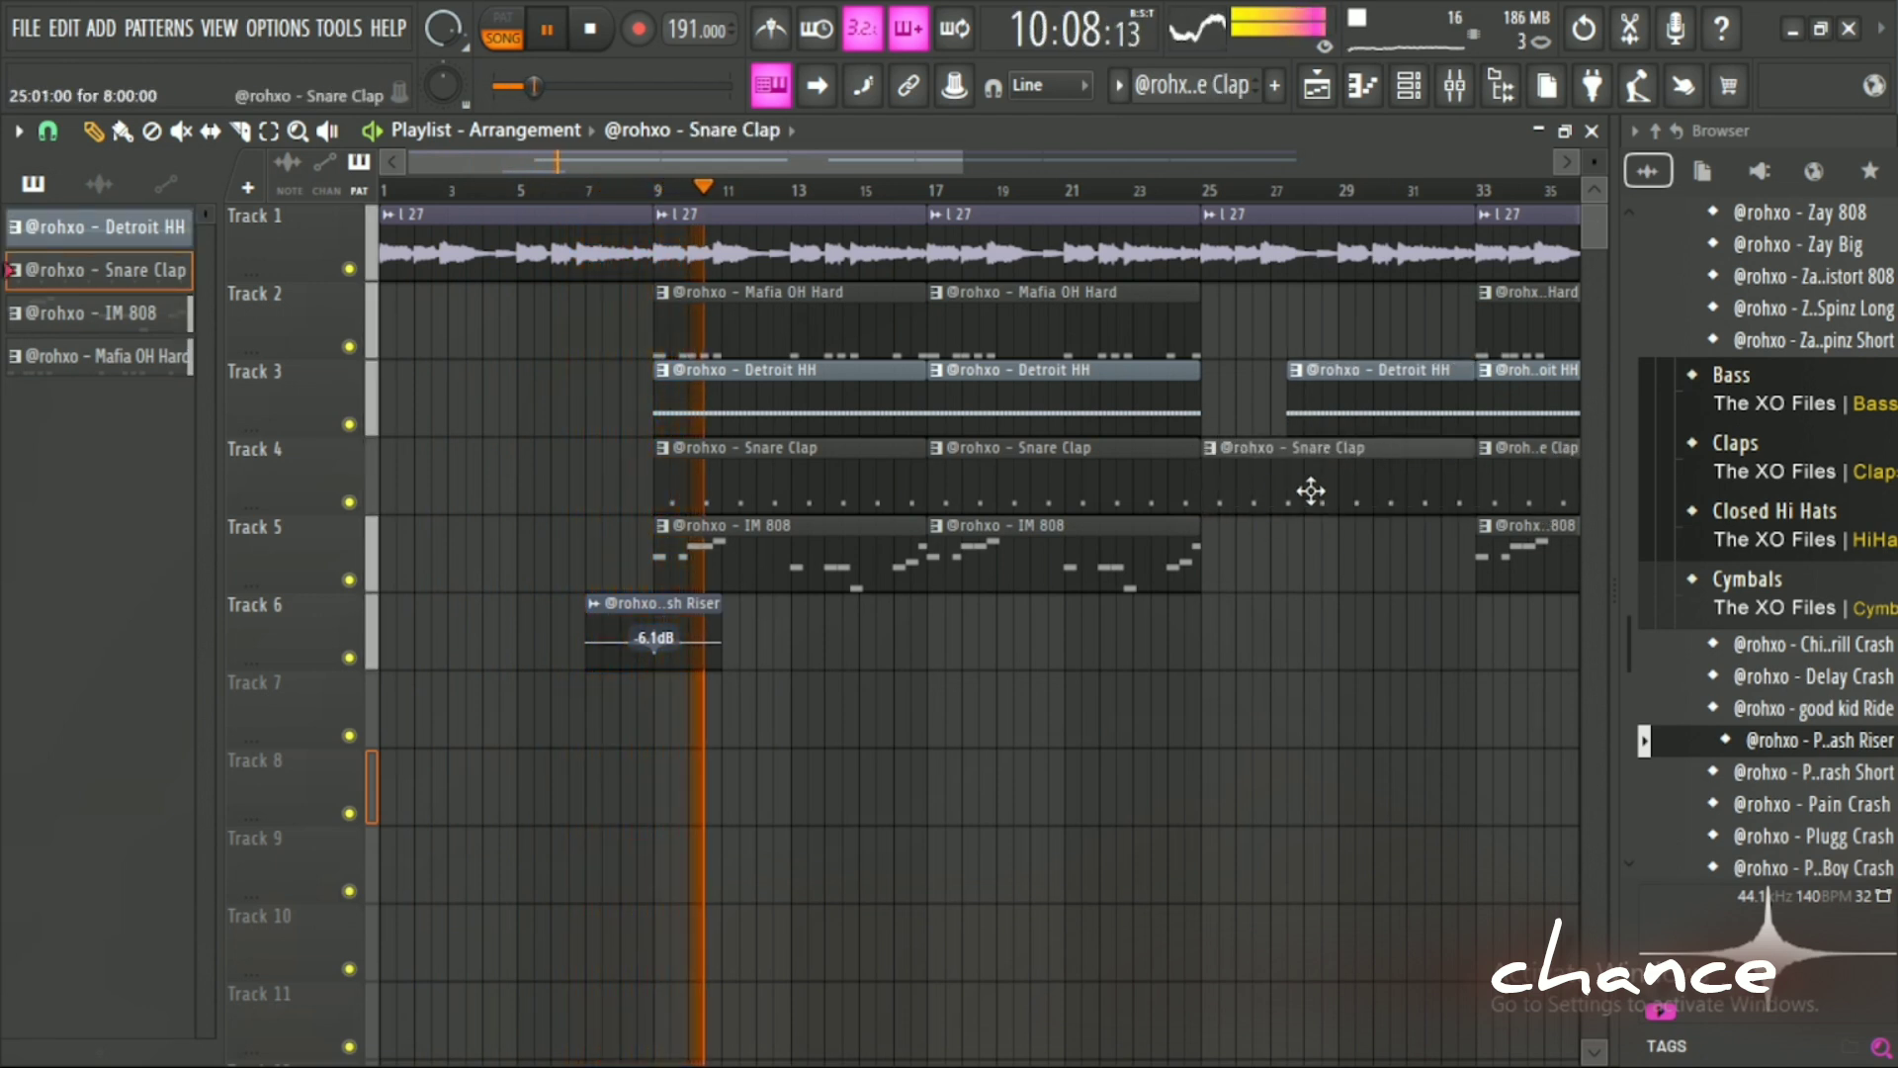
pyautogui.moveTo(1205, 501); pyautogui.dragTo(1266, 500)
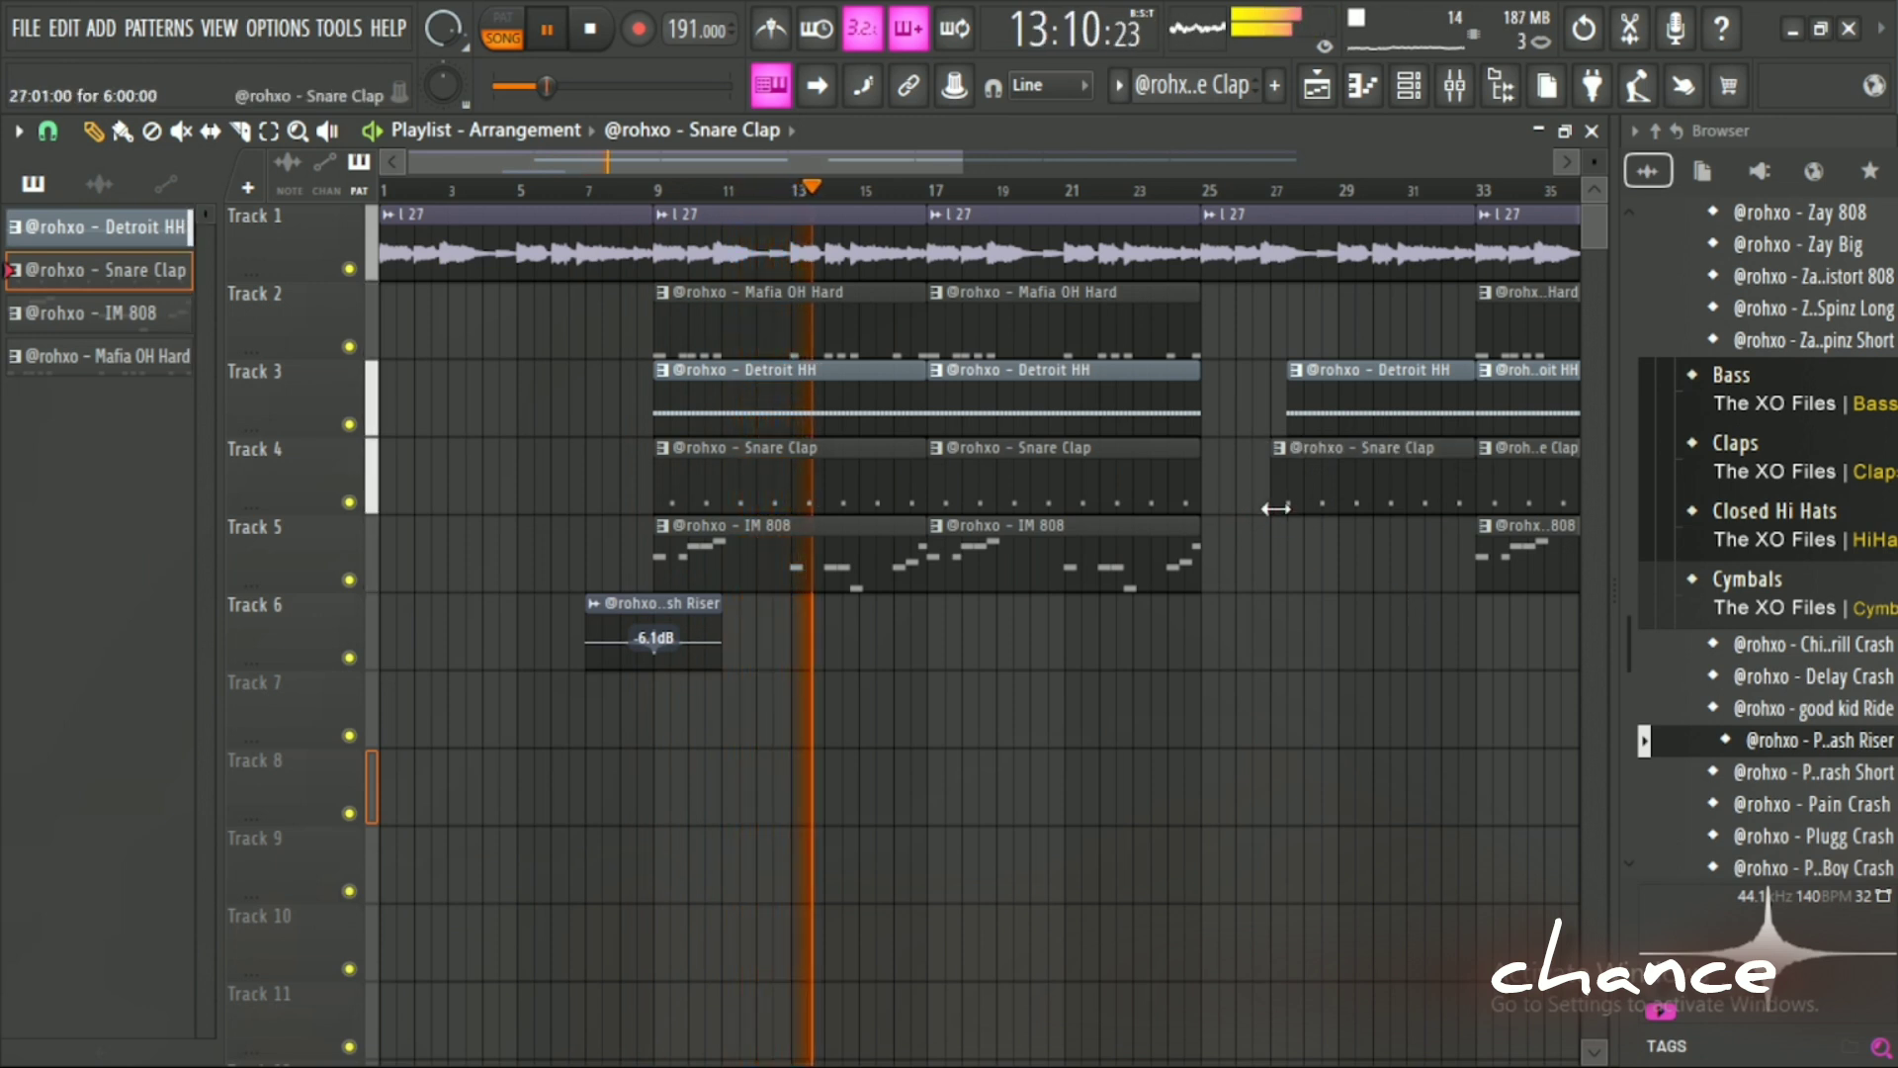
pyautogui.moveTo(1269, 492); pyautogui.dragTo(1247, 496)
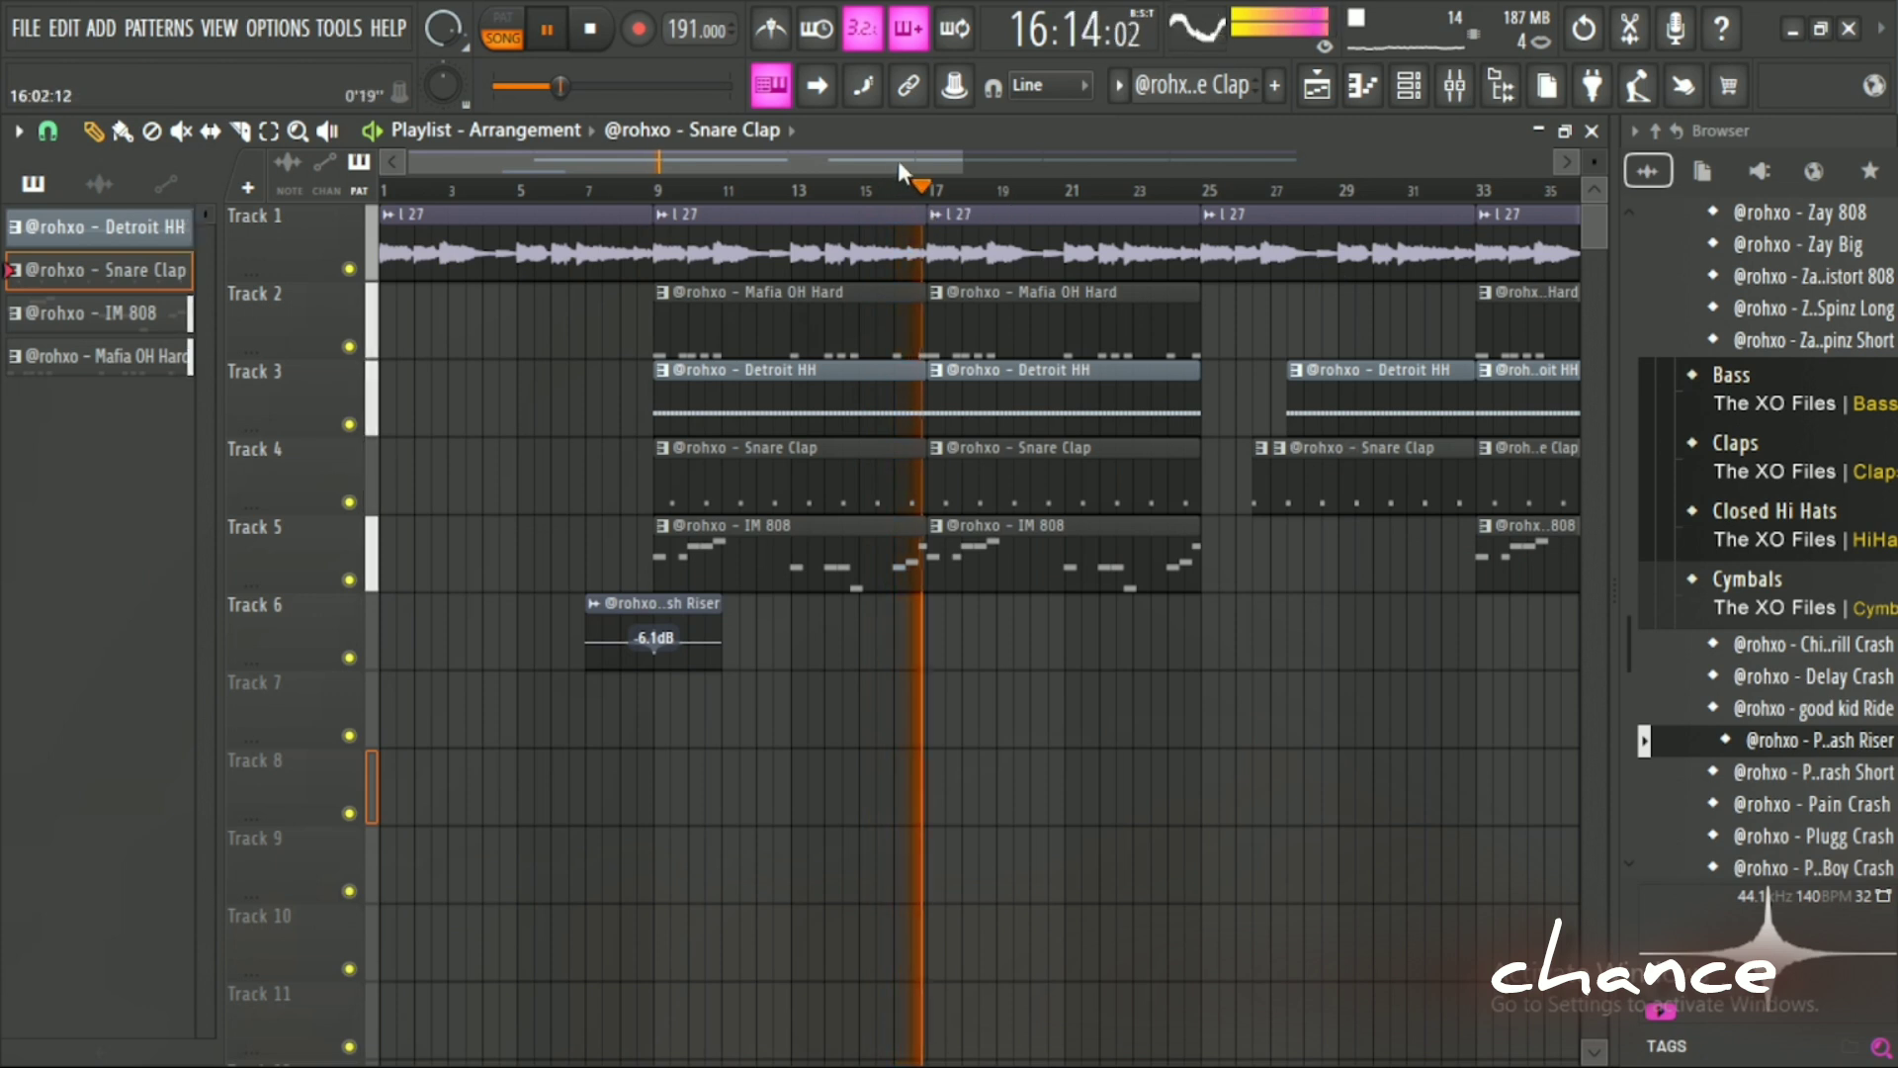
# Add Drill Kick notes at C5 on steps 1, 7 and 13 of bar 6 and play the pattern back.
pyautogui.moveTo(897, 161); pyautogui.dragTo(1077, 201)
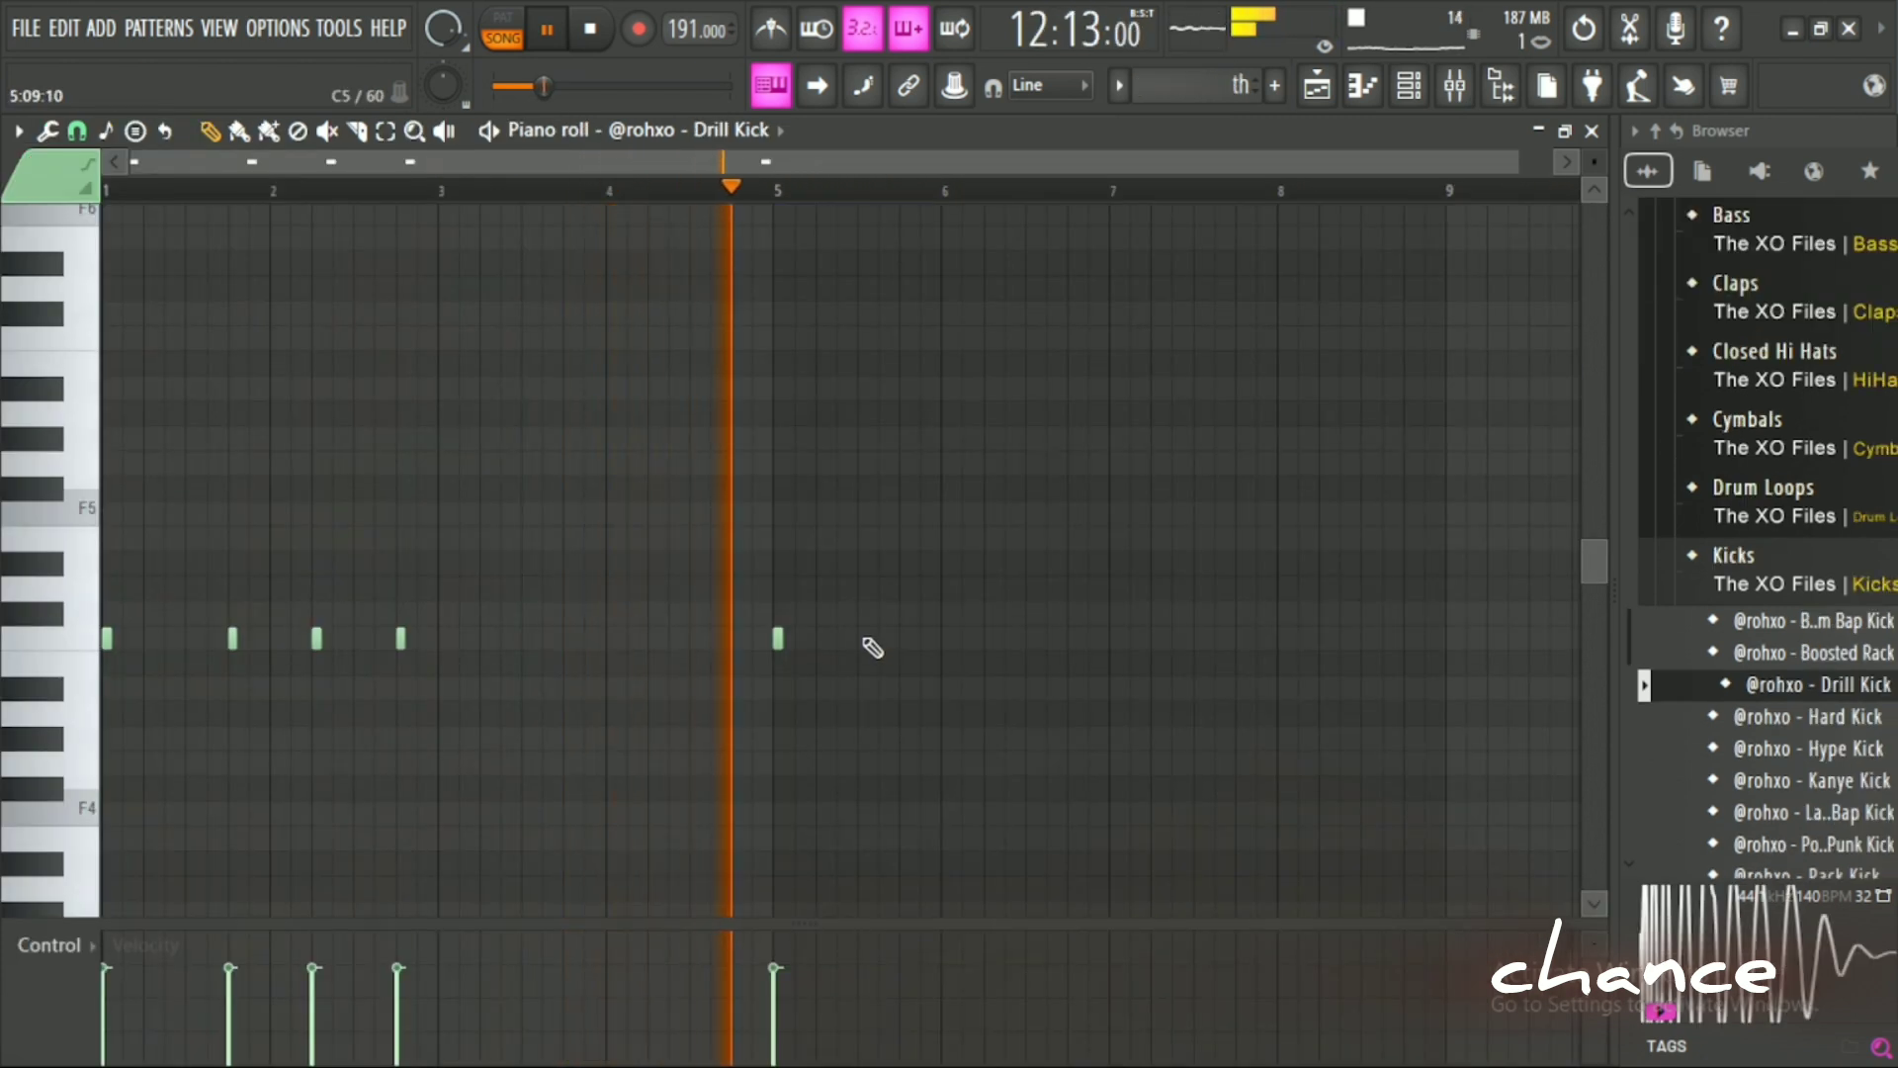
pyautogui.click(946, 640)
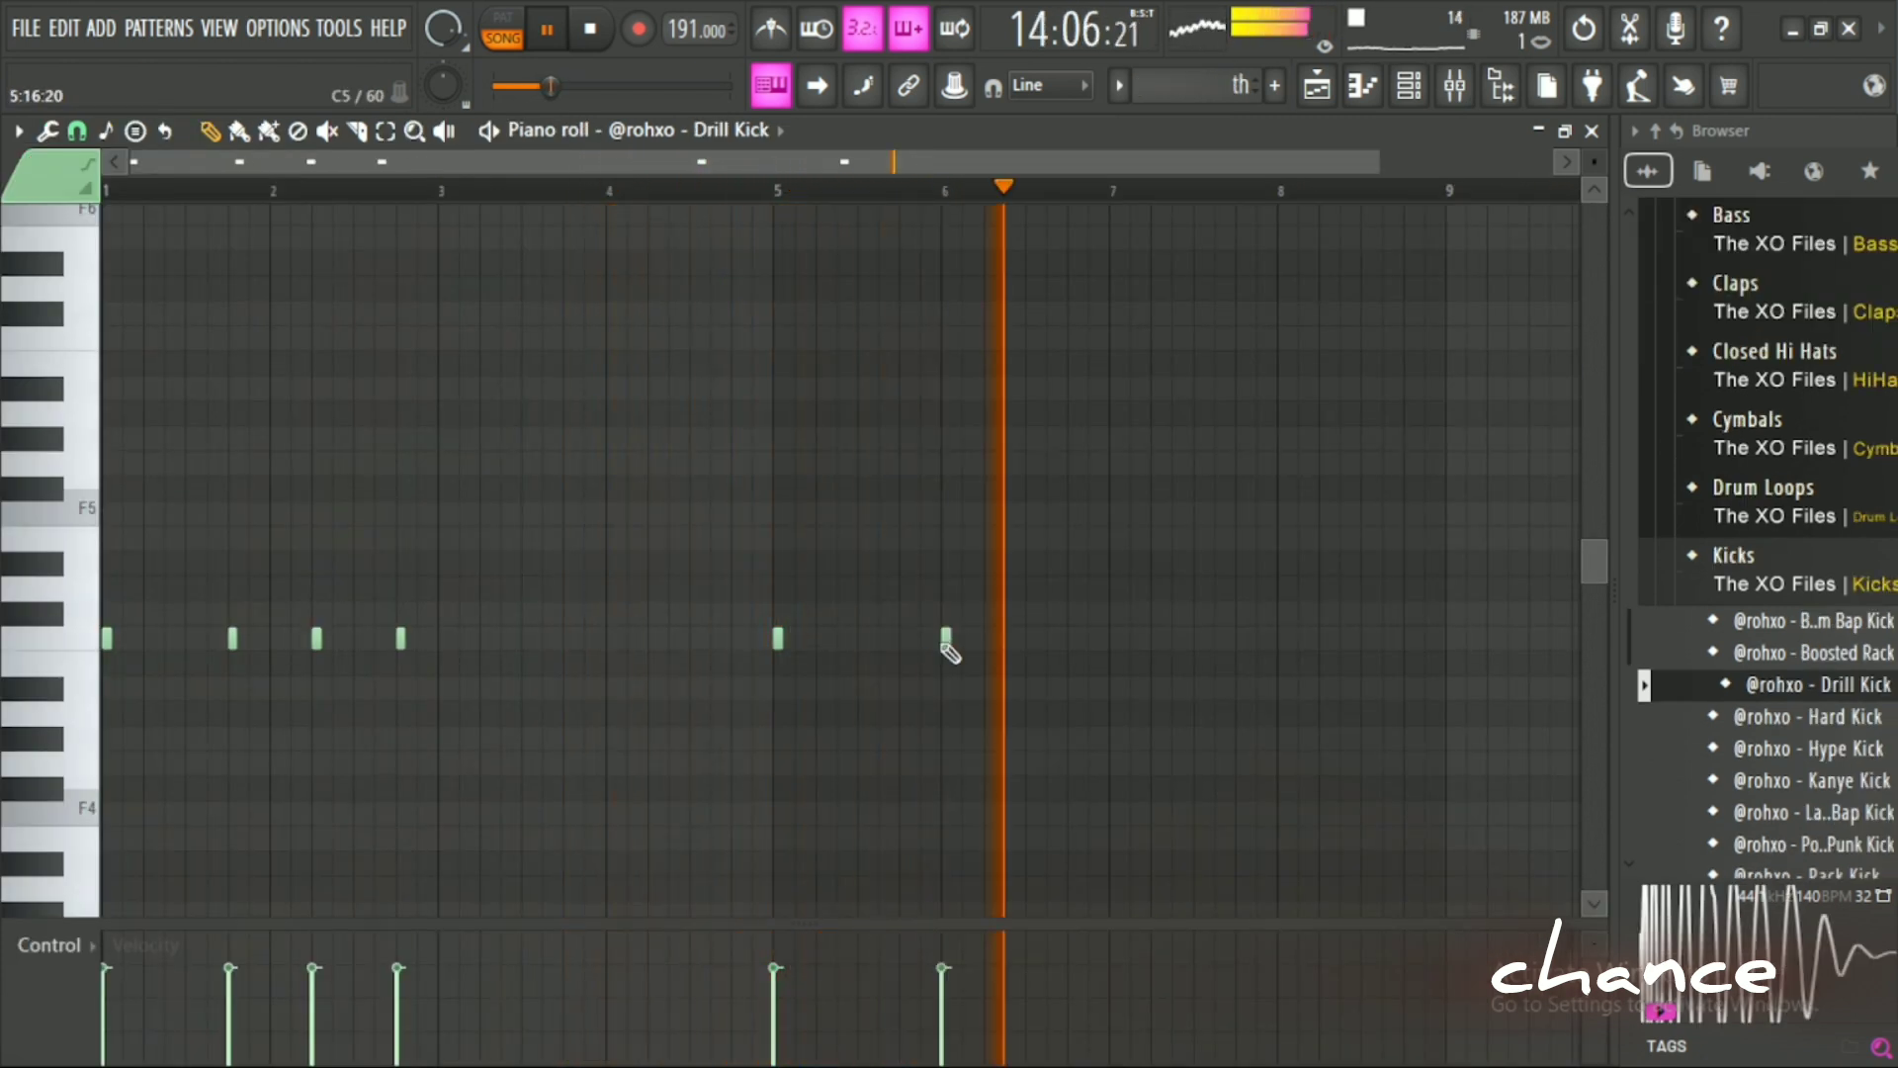
pyautogui.click(1008, 639)
pyautogui.moveTo(1008, 640); pyautogui.dragTo(987, 640)
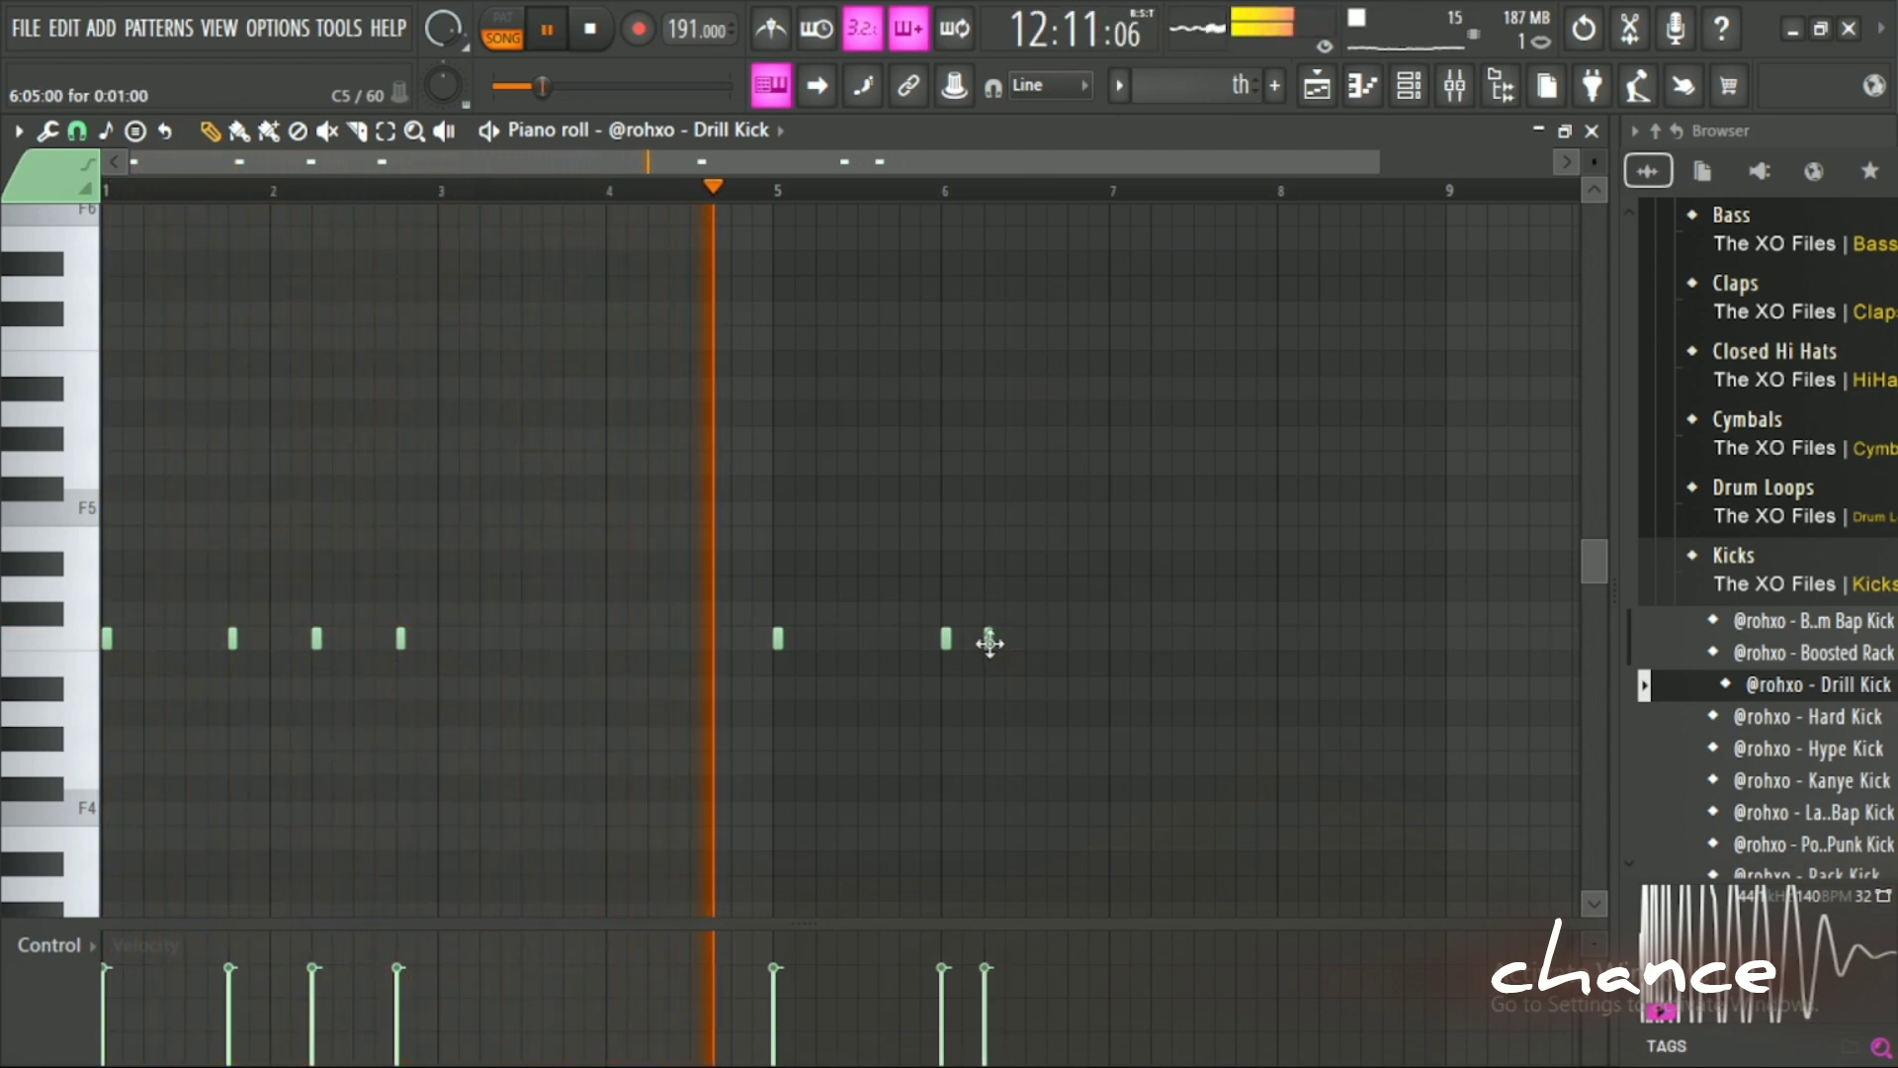
pyautogui.moveTo(989, 642); pyautogui.dragTo(1013, 653)
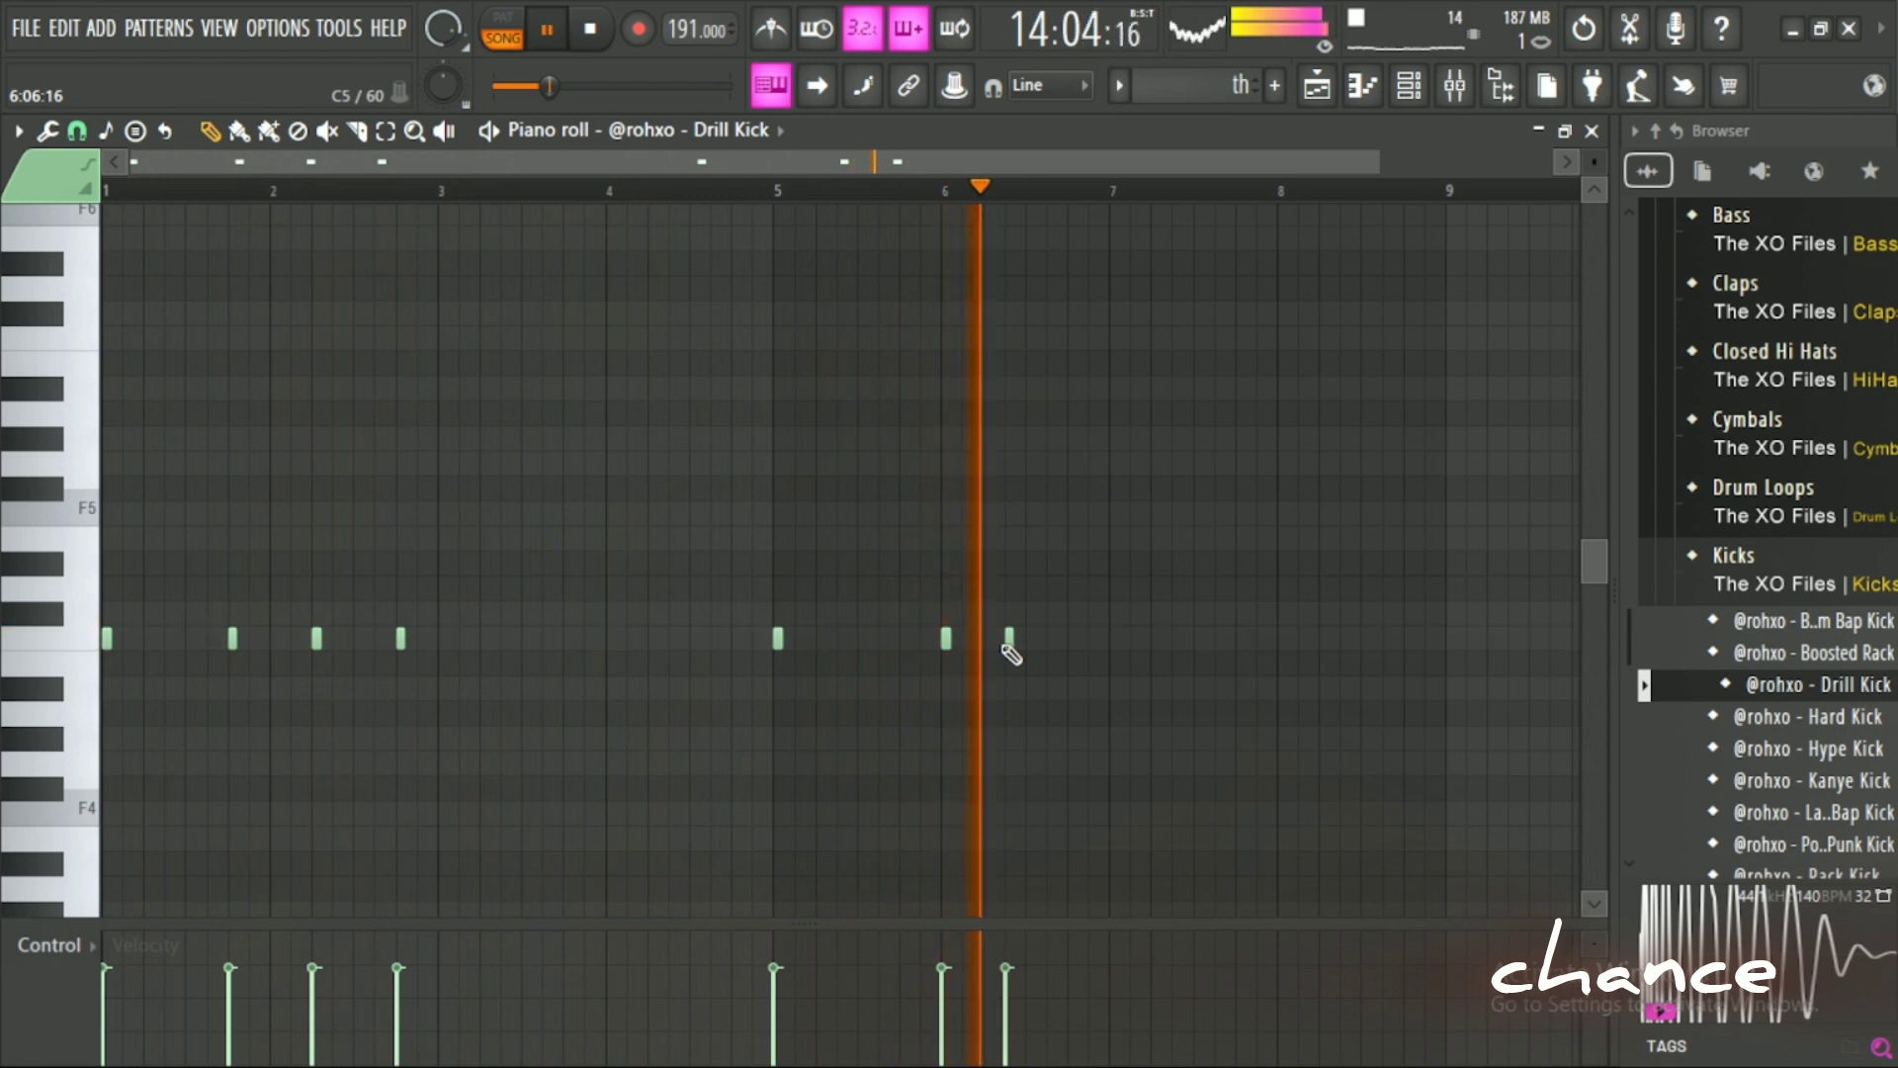
pyautogui.click(1072, 640)
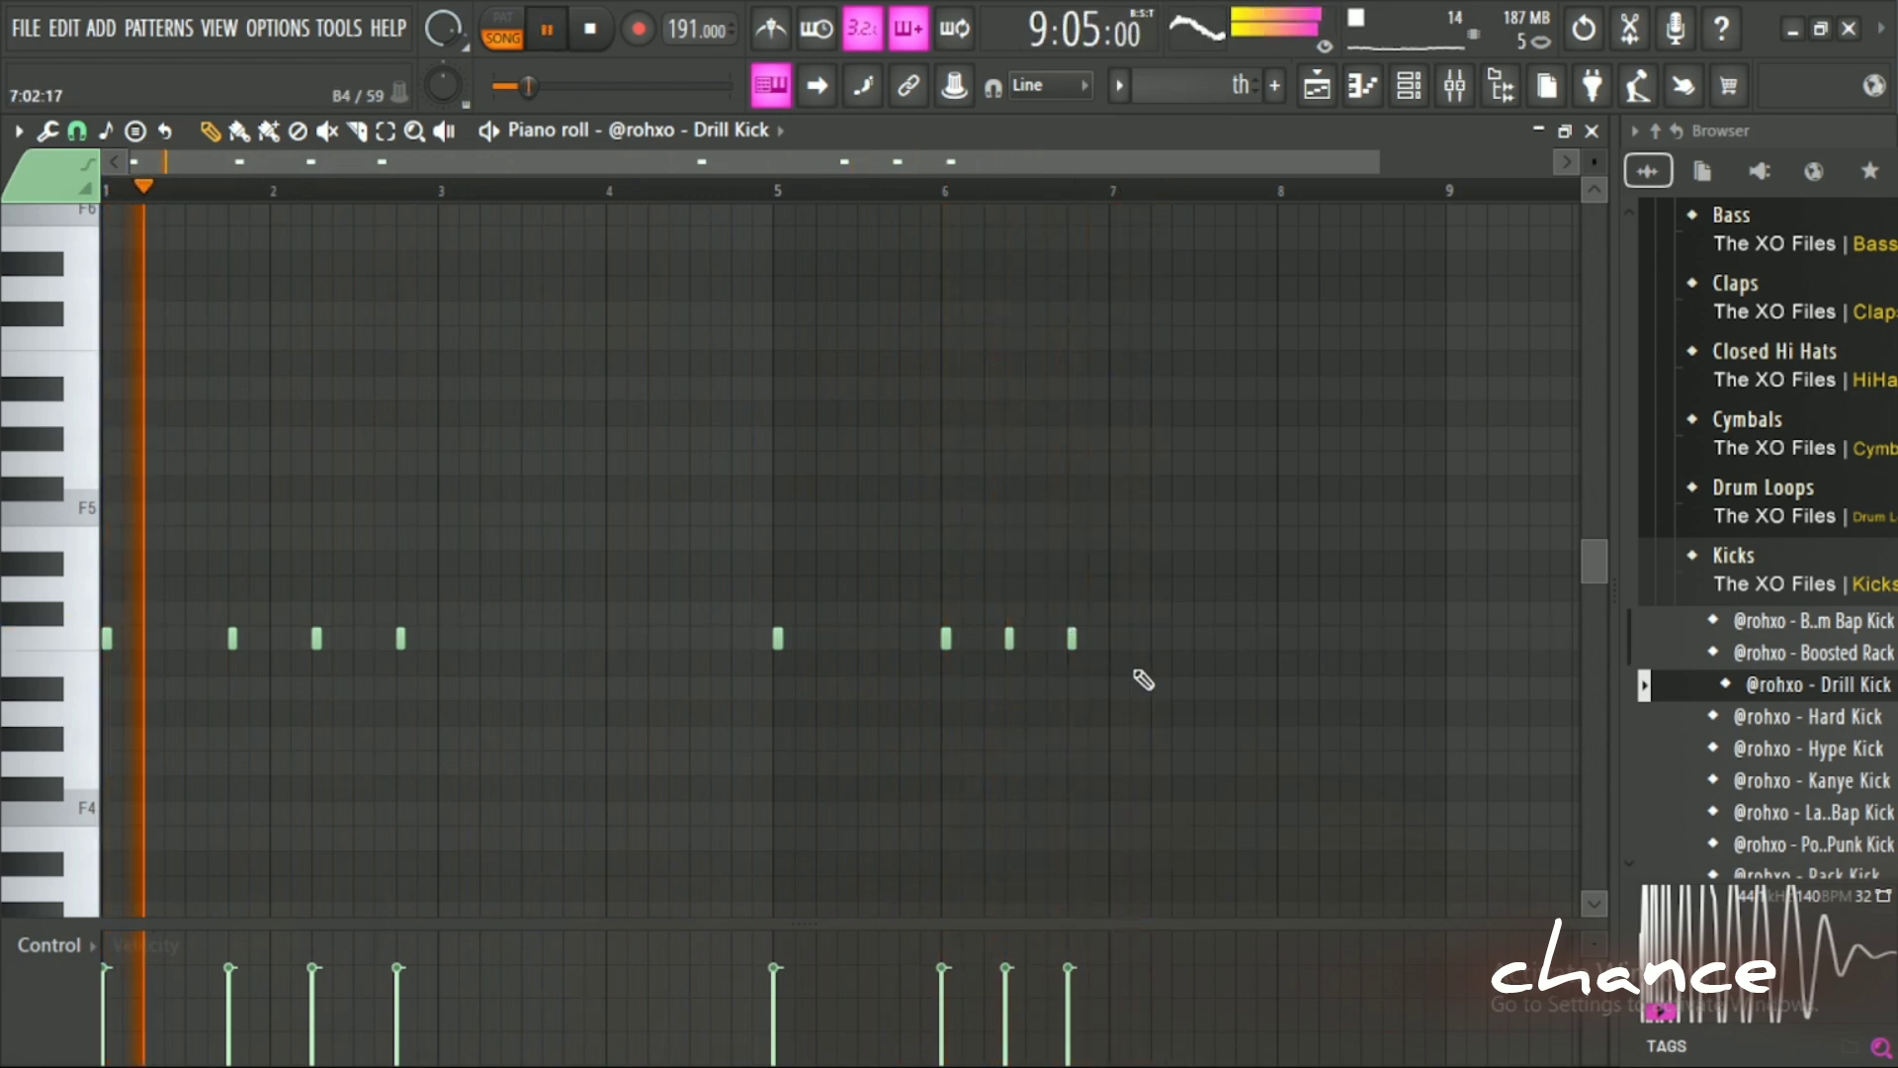
pyautogui.press('space')
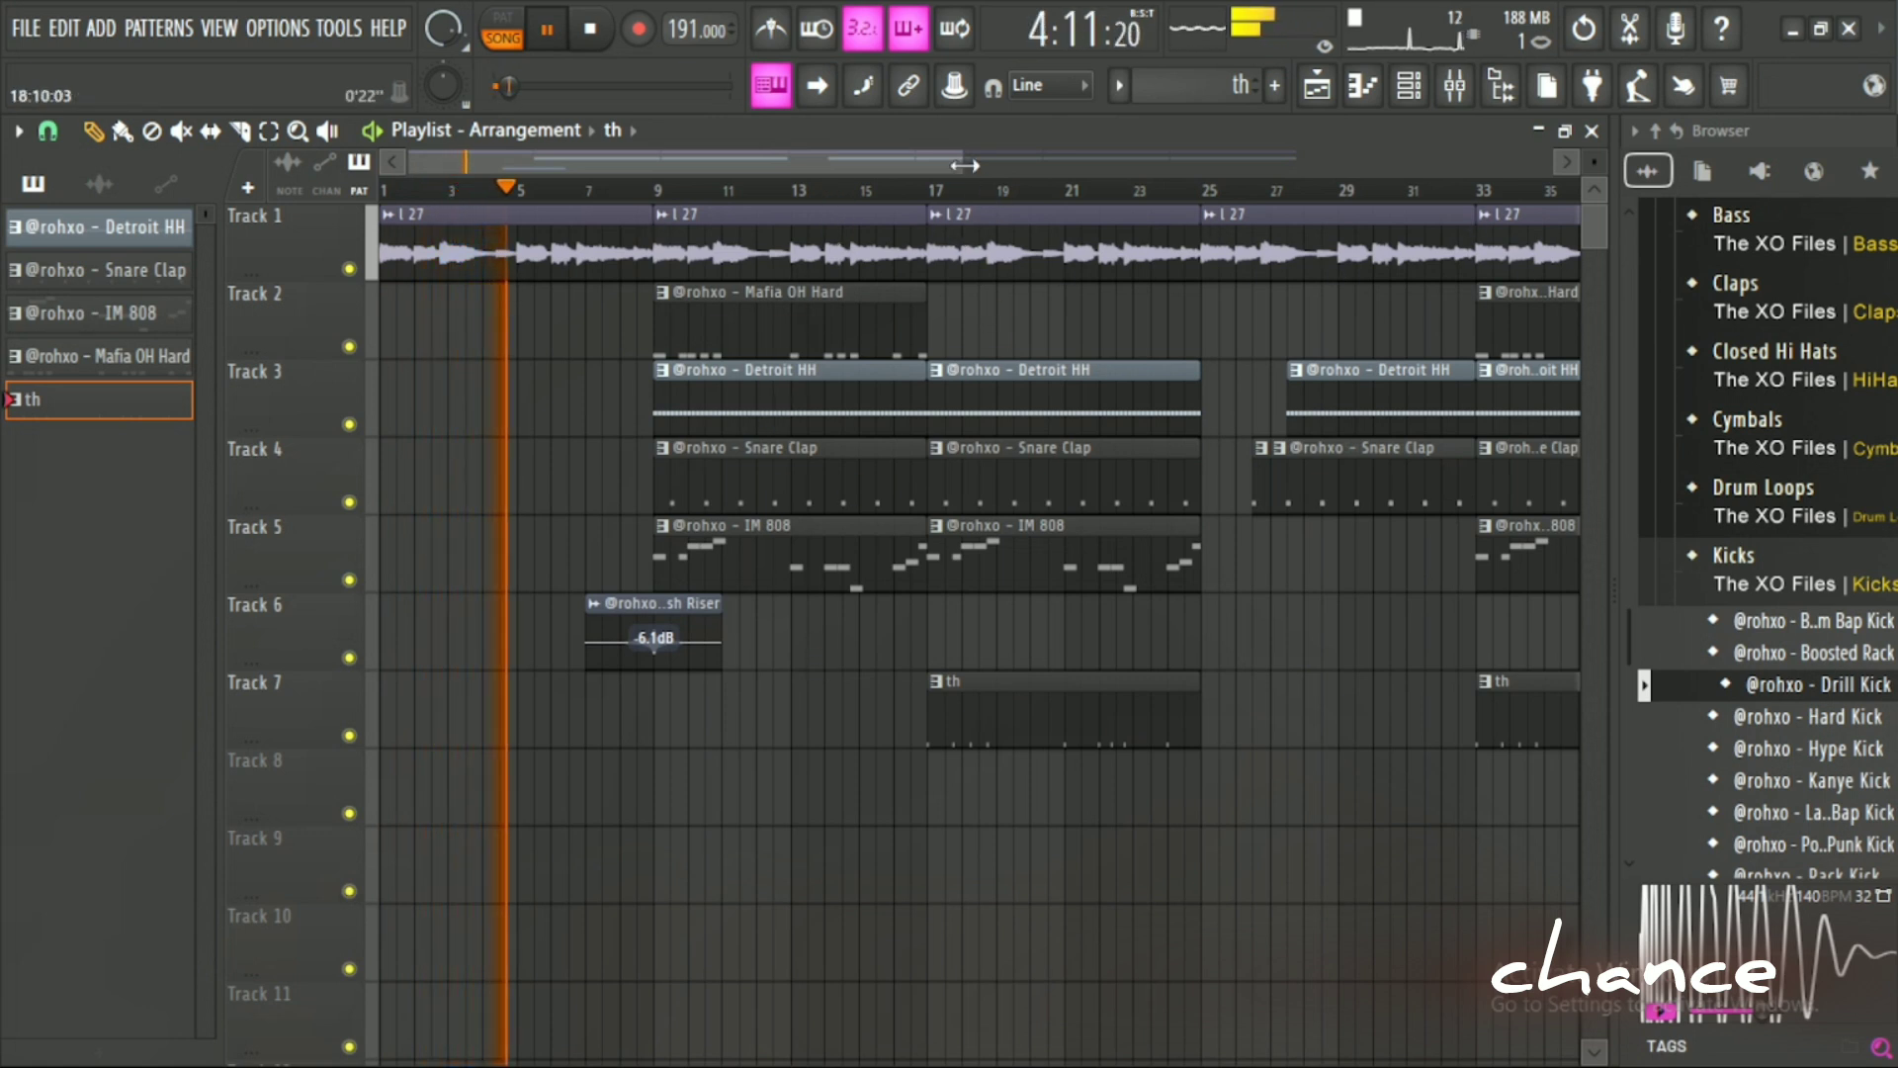
# Place a Mafia OH Hard clip on Track 2 at bar 25 and trim its start to bar 26.
pyautogui.scroll(-3, 1134, 191)
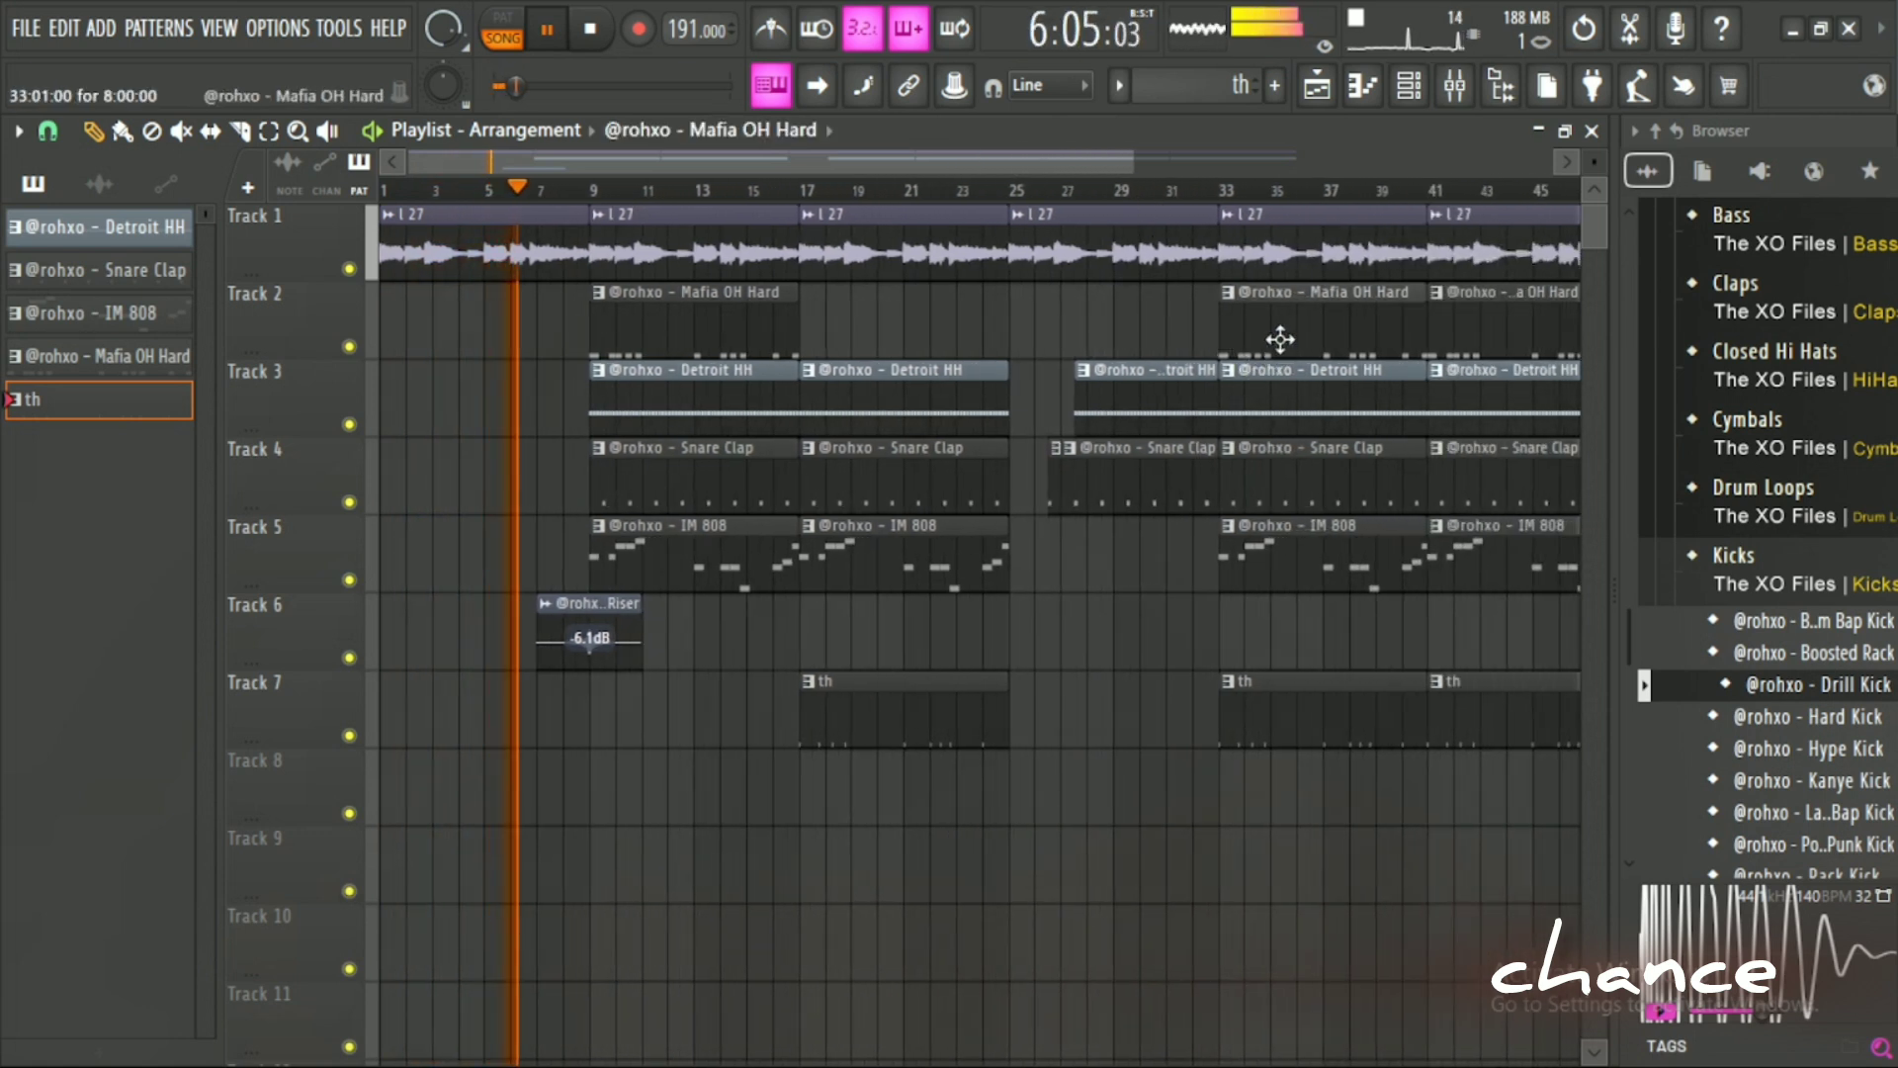
pyautogui.click(1280, 339)
pyautogui.click(1012, 310)
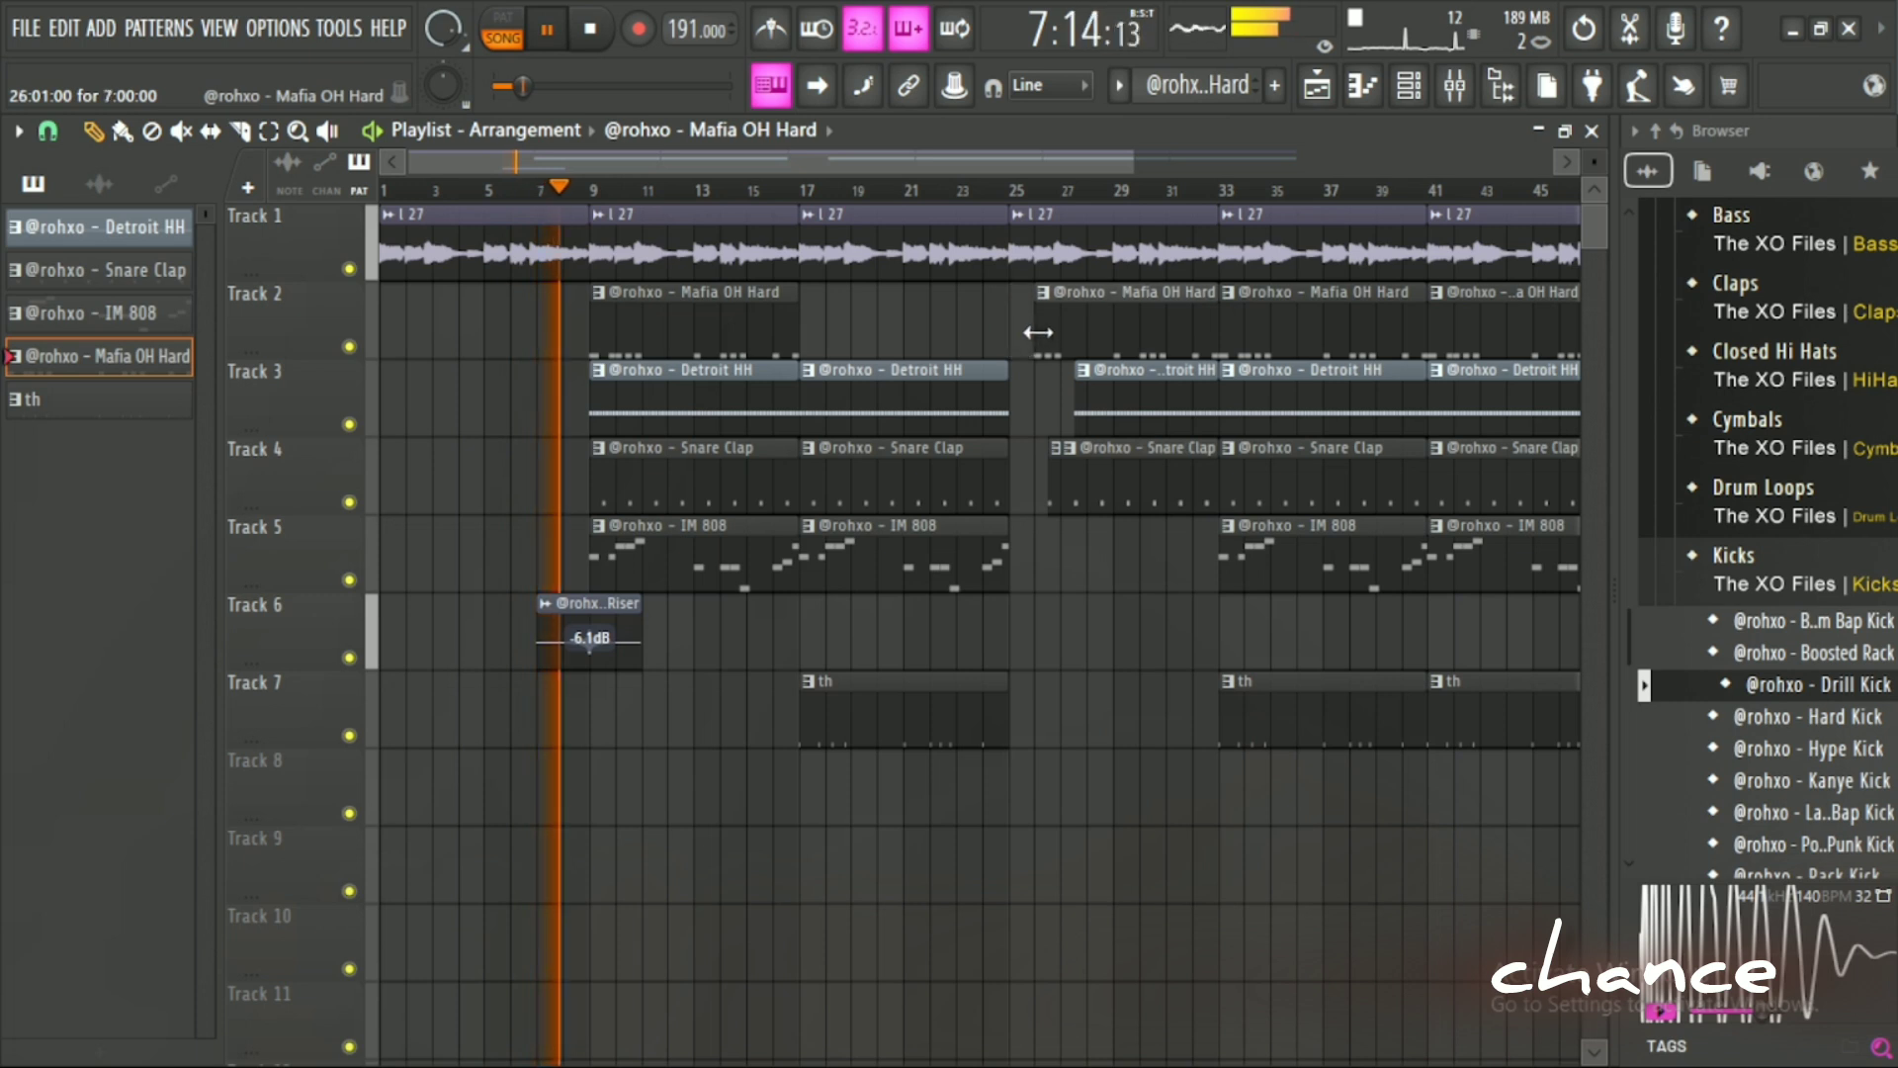